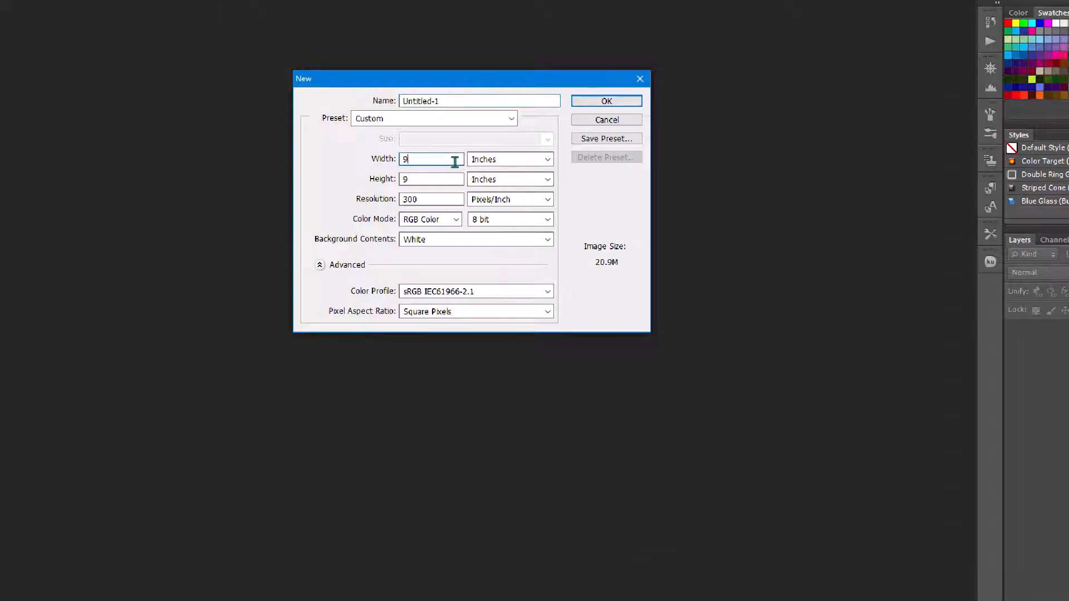
# - Create a new 635 × 1011 pixel document at 300 pixels per inch
pyautogui.write('635')
pyautogui.click(484, 161)
pyautogui.click(483, 174)
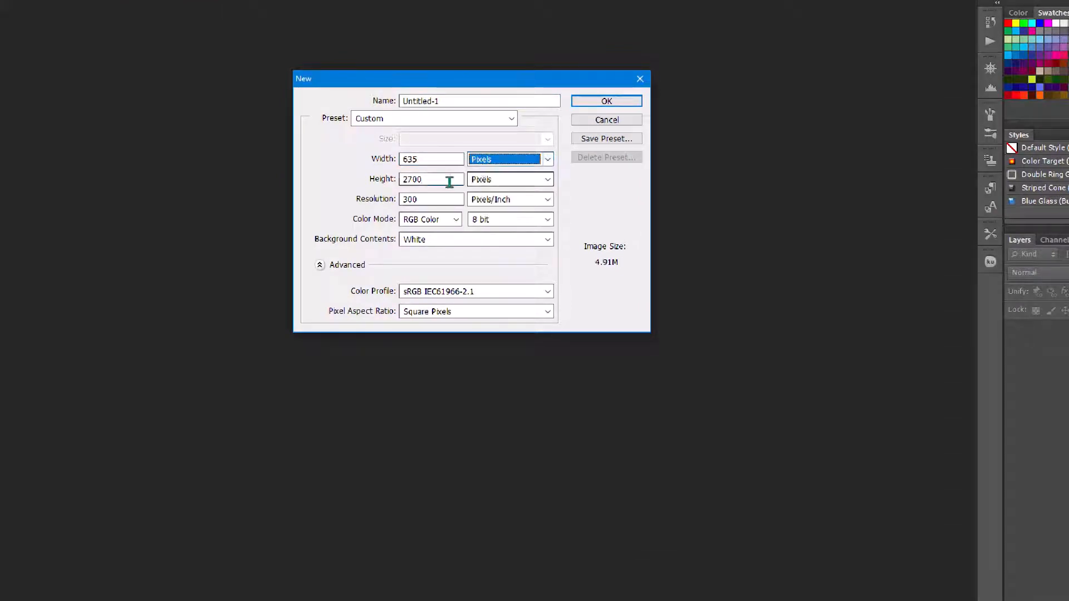
pyautogui.doubleClick(449, 179)
pyautogui.write('101')
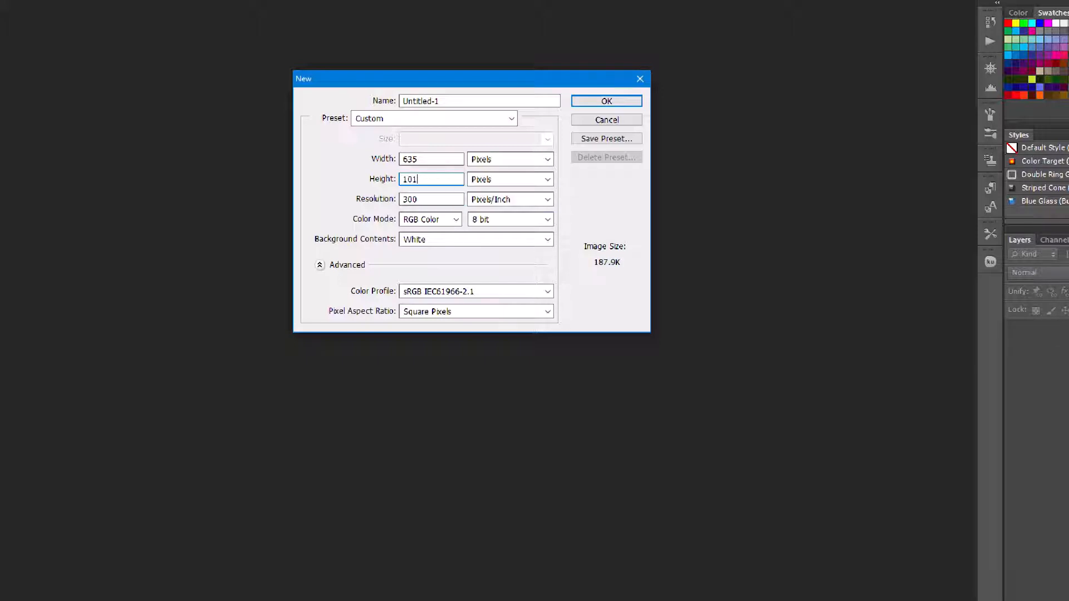
pyautogui.write('1')
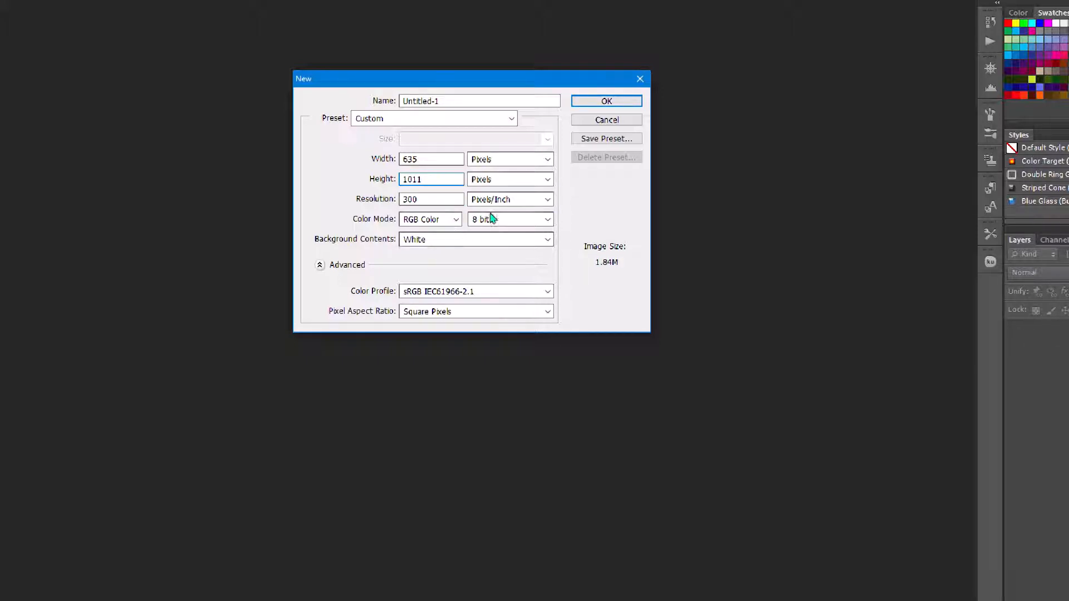
pyautogui.click(626, 101)
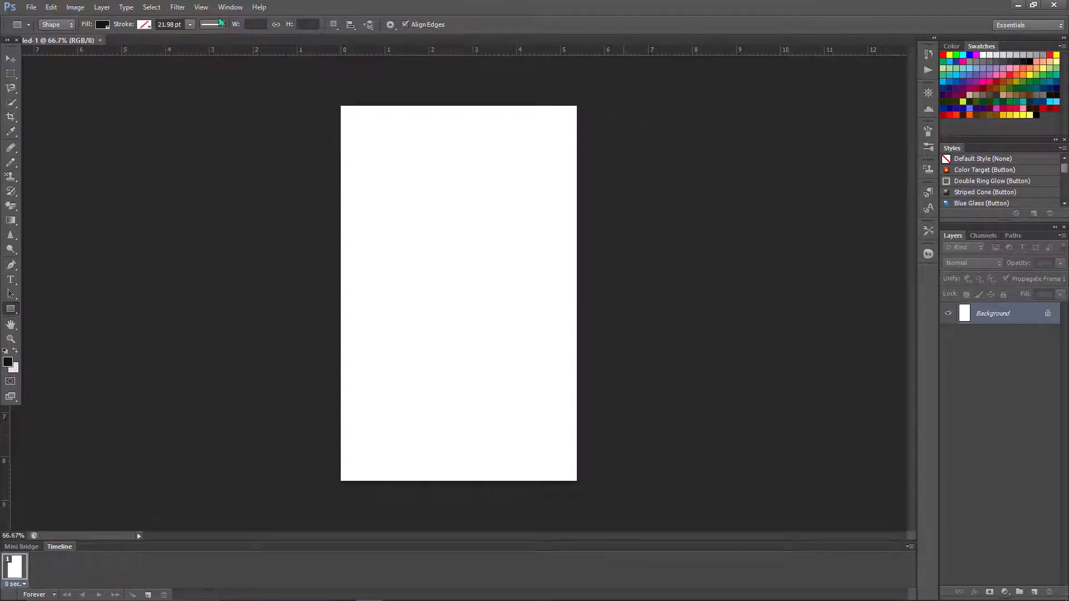
# - Add a horizontal guide at 0.125 near the card's top edge
pyautogui.click(201, 7)
pyautogui.click(237, 250)
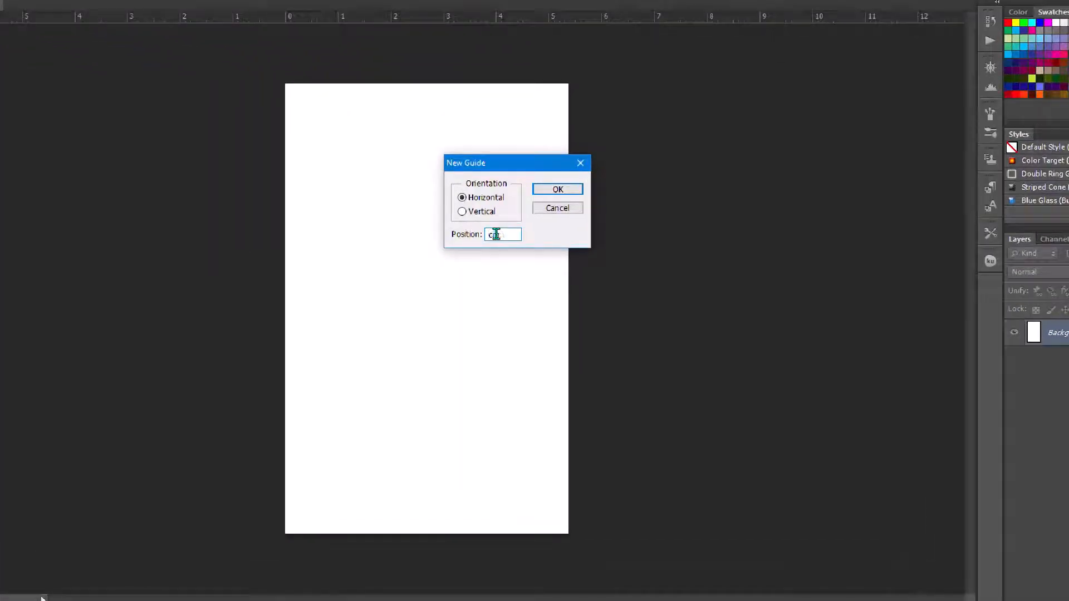
pyautogui.write('.125')
pyautogui.click(552, 189)
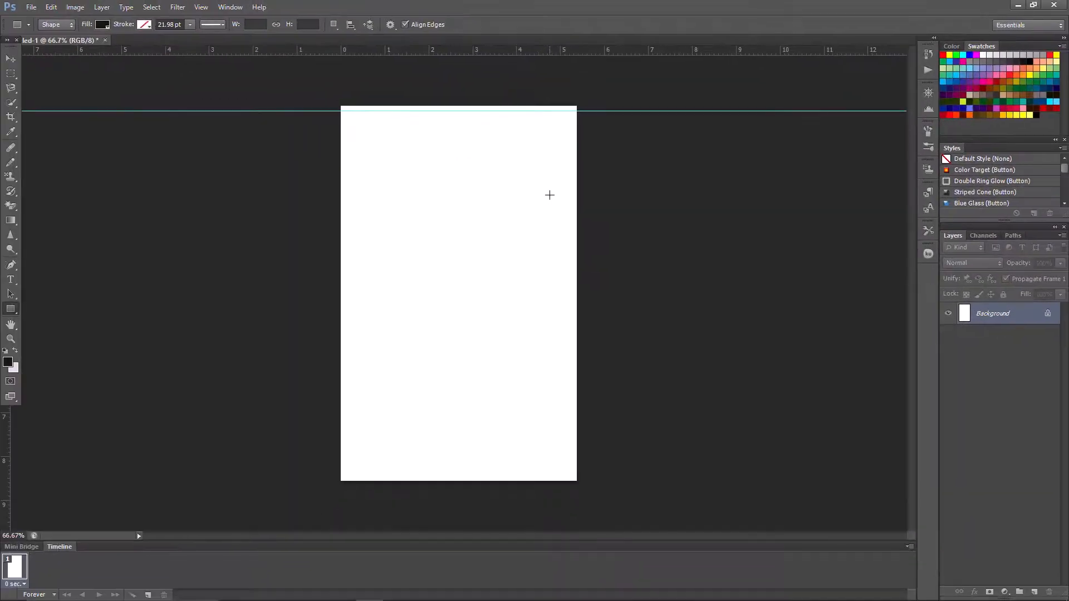
# - Add a vertical guide at the left edge and drag guides to the bottom and right edges
pyautogui.click(201, 6)
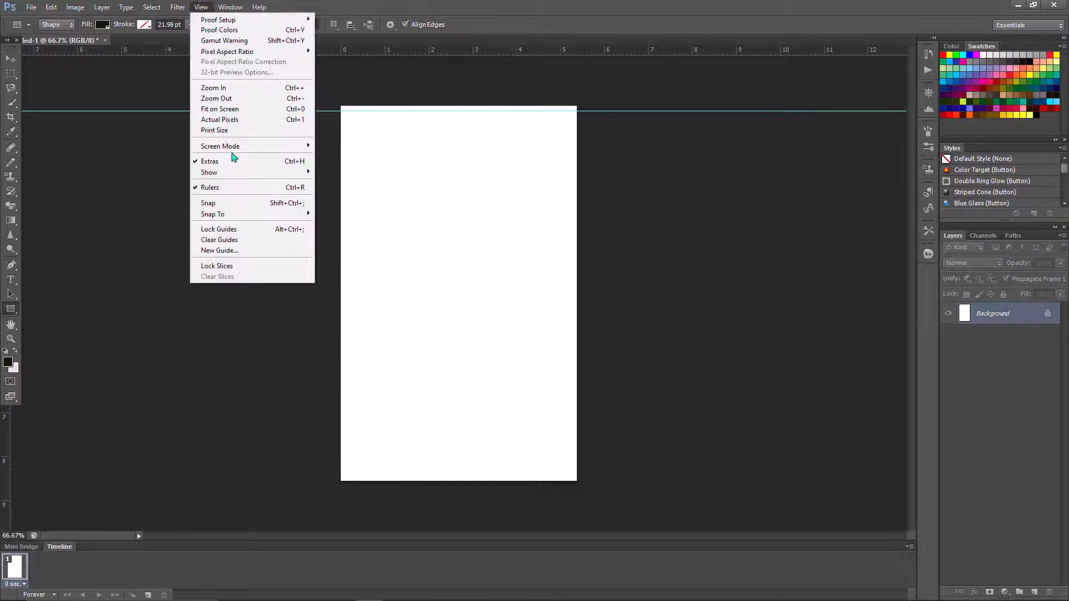
pyautogui.click(239, 246)
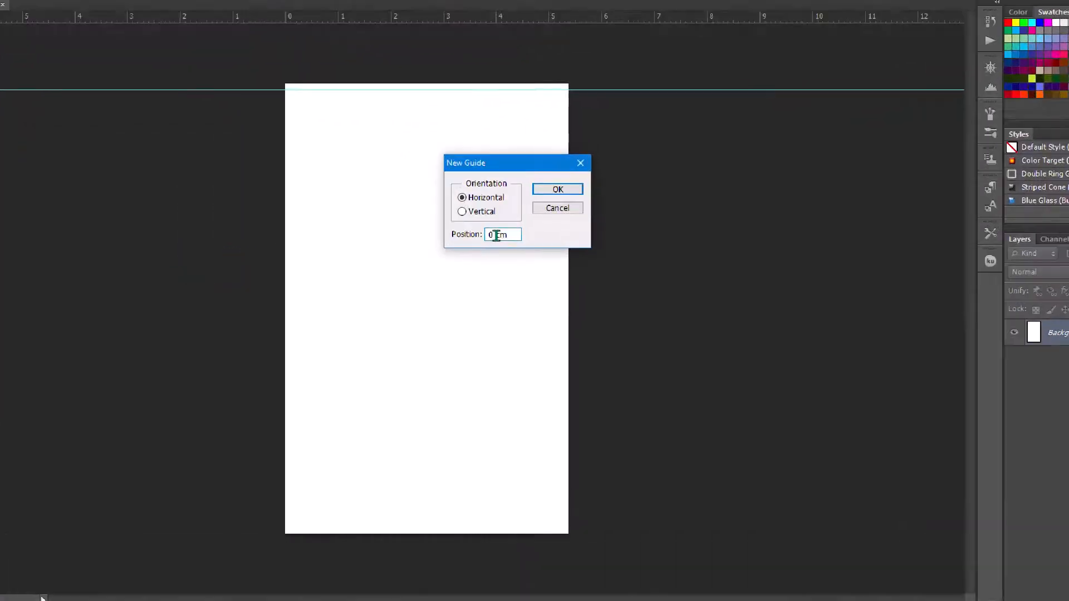
pyautogui.write('.125')
pyautogui.click(557, 190)
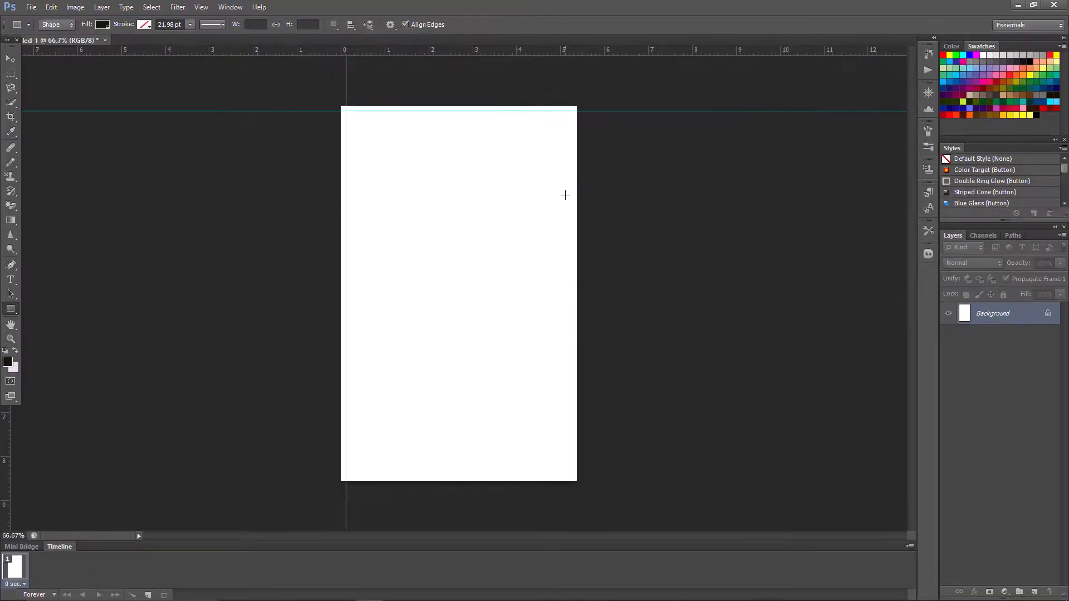
pyautogui.moveTo(530, 54); pyautogui.dragTo(487, 476)
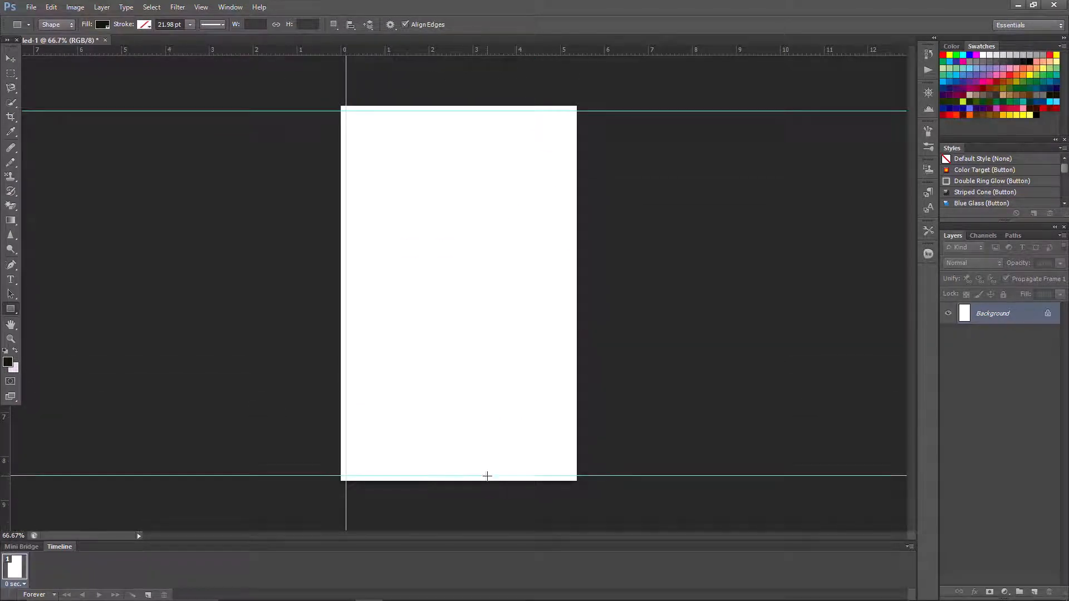
pyautogui.moveTo(9, 428); pyautogui.dragTo(571, 480)
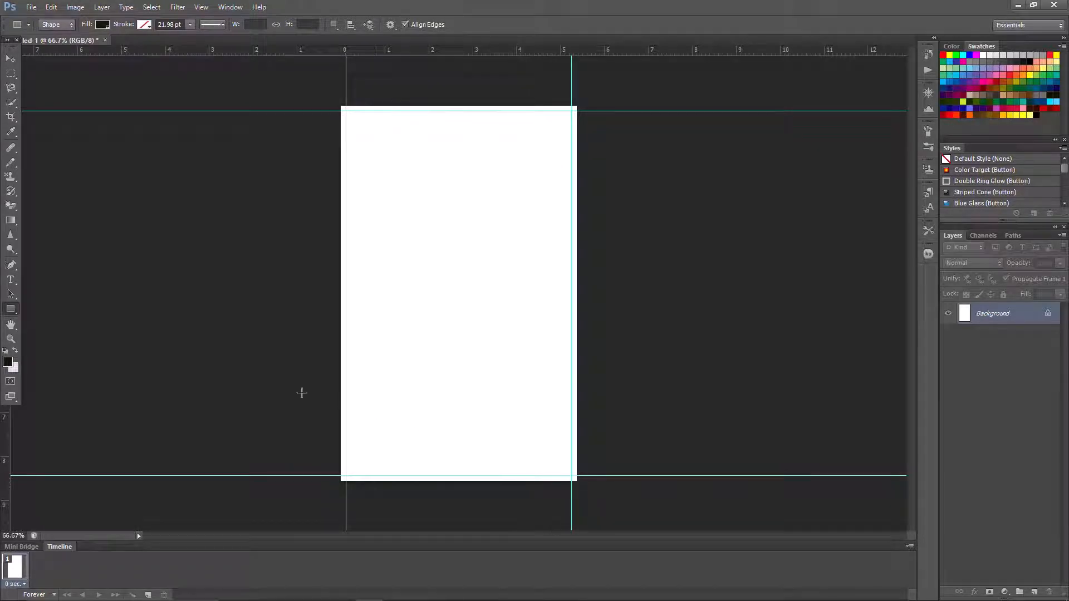
# - Draw a large ellipse and fill it with dark teal #365249
pyautogui.rightClick(11, 311)
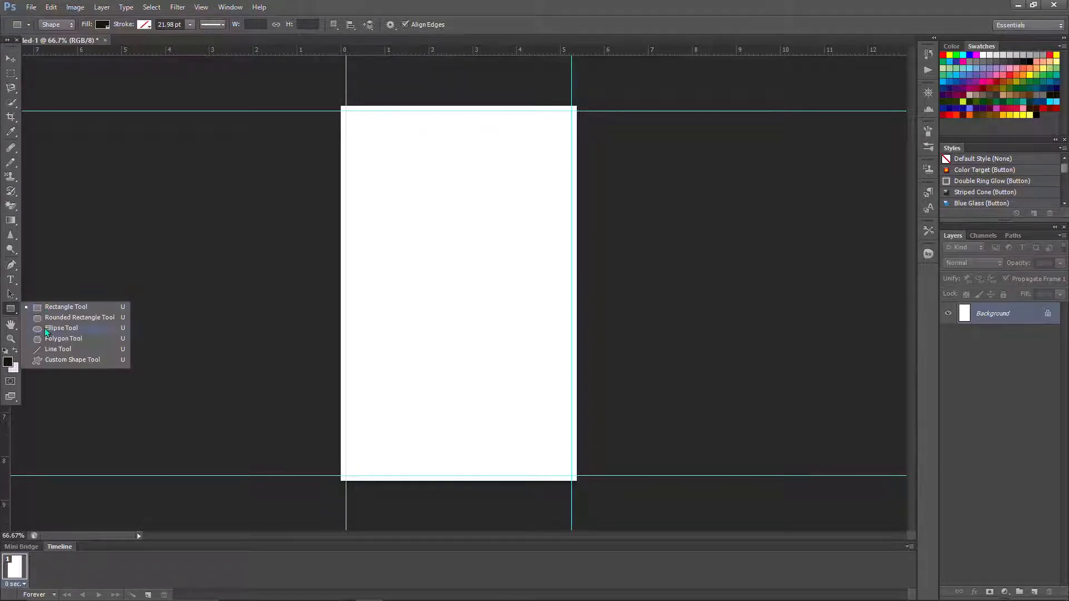
pyautogui.click(44, 328)
pyautogui.moveTo(359, 168); pyautogui.dragTo(627, 285)
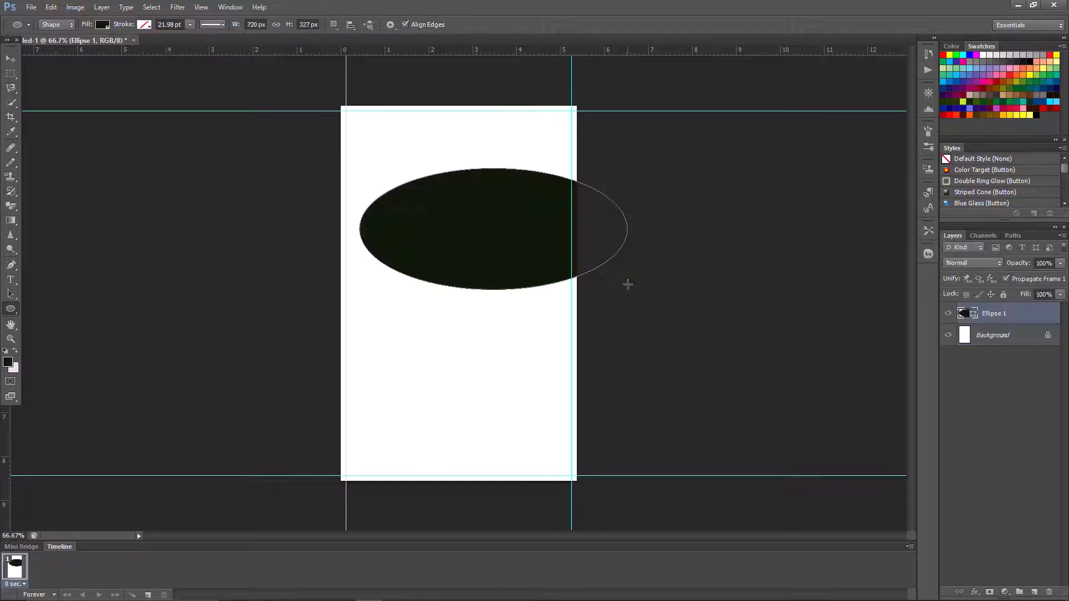
pyautogui.doubleClick(970, 315)
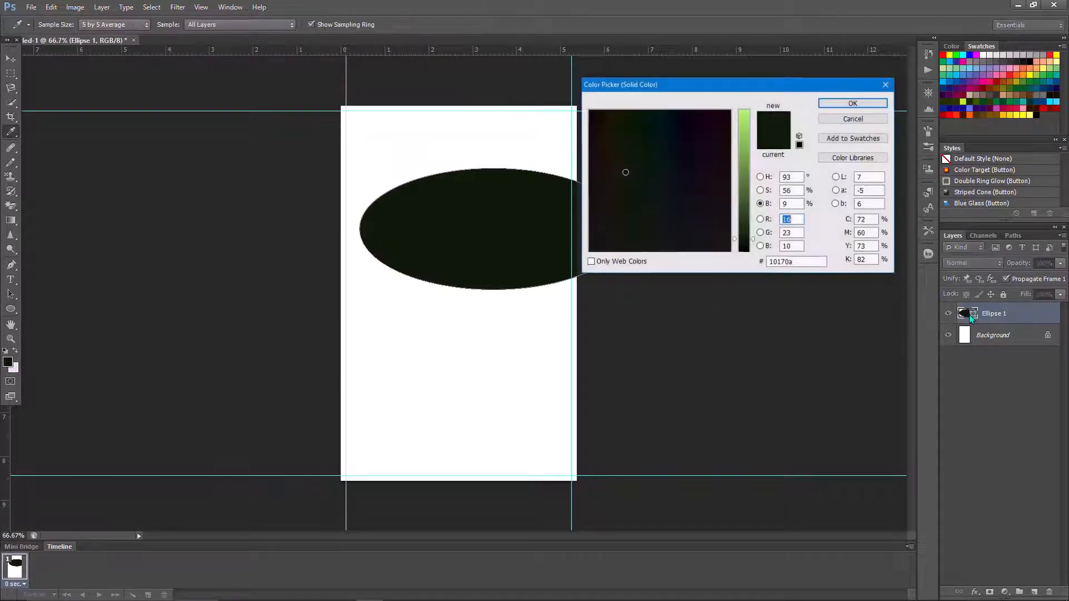
pyautogui.click(760, 204)
pyautogui.moveTo(721, 202); pyautogui.dragTo(650, 202)
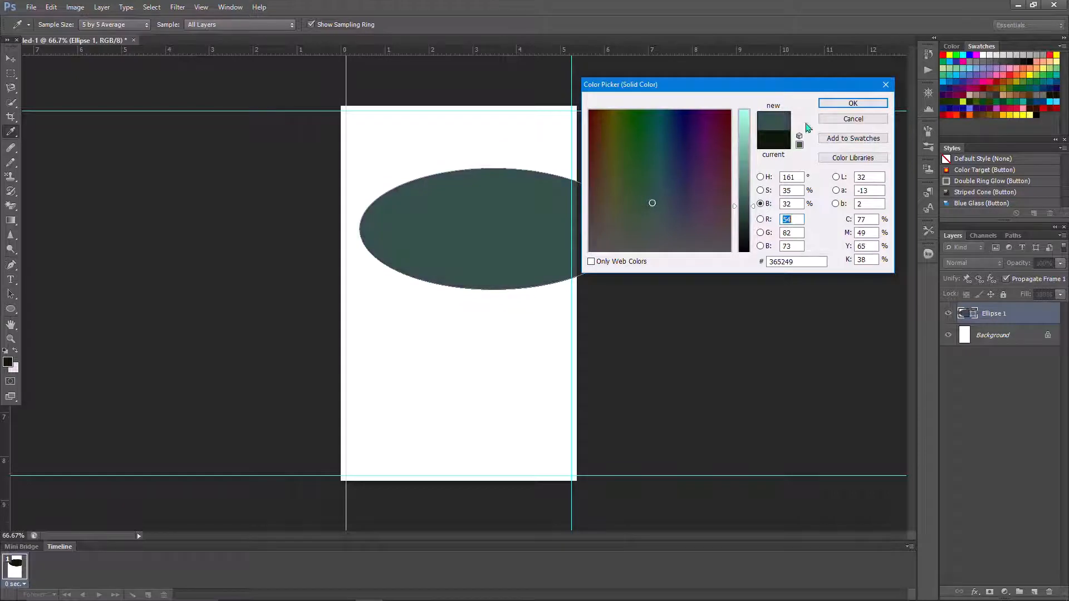
pyautogui.click(849, 104)
# - Move the teal ellipse to the card's bottom, stretch it wider, and duplicate its layer
pyautogui.rightClick(456, 135)
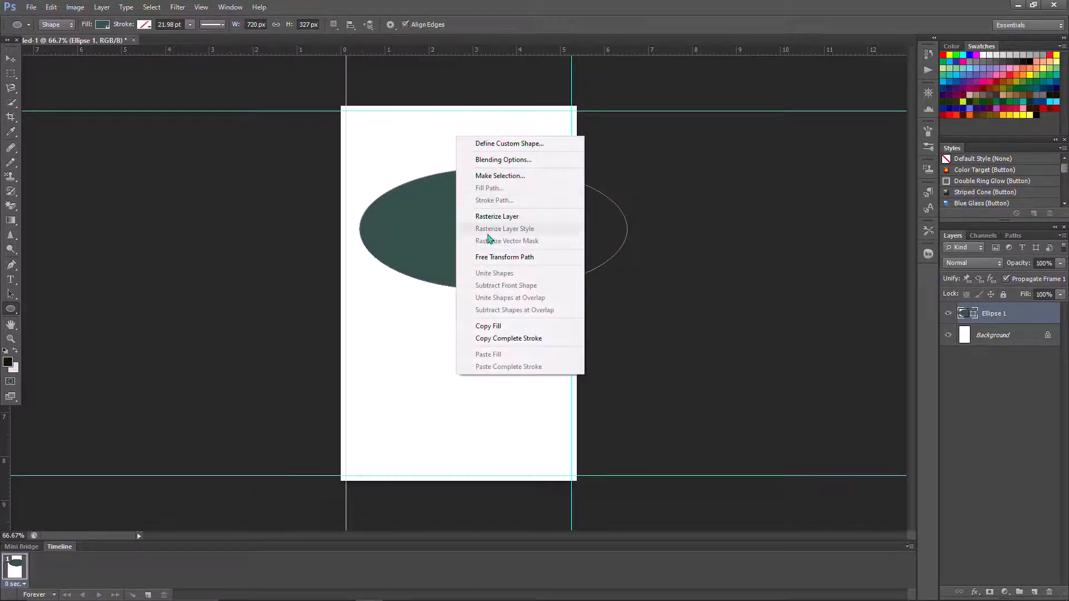
pyautogui.click(490, 255)
pyautogui.moveTo(480, 208); pyautogui.dragTo(444, 486)
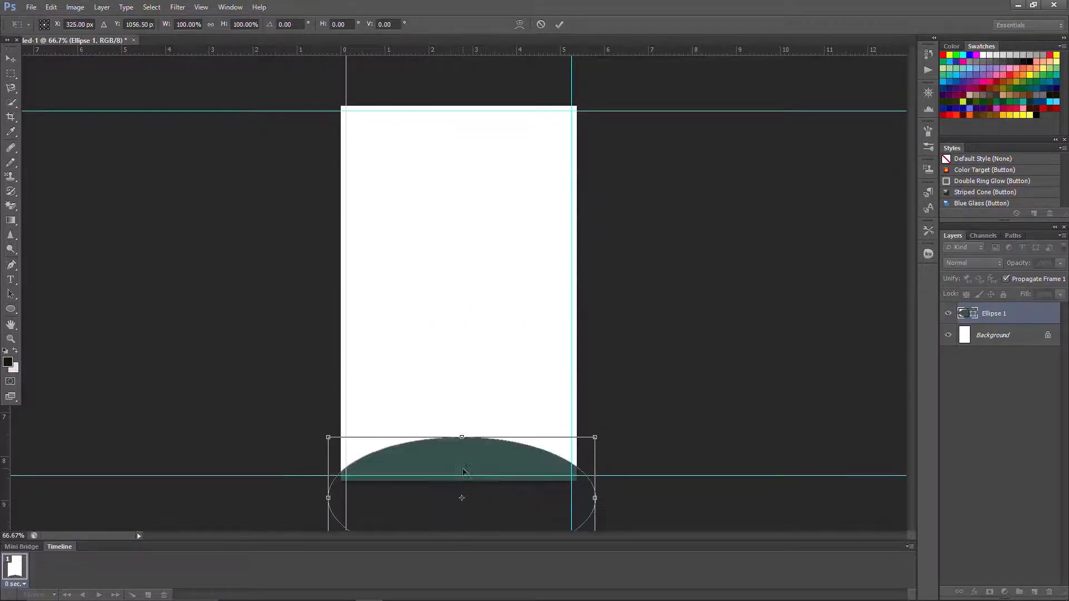
pyautogui.moveTo(595, 438); pyautogui.dragTo(687, 450)
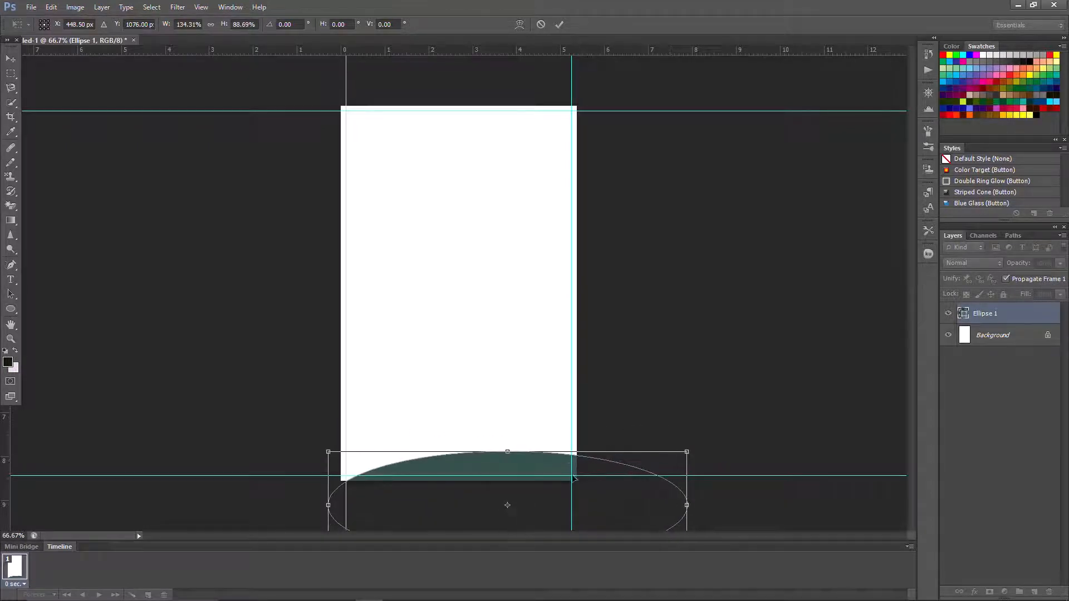
pyautogui.moveTo(516, 486); pyautogui.dragTo(498, 484)
pyautogui.moveTo(665, 452); pyautogui.dragTo(708, 451)
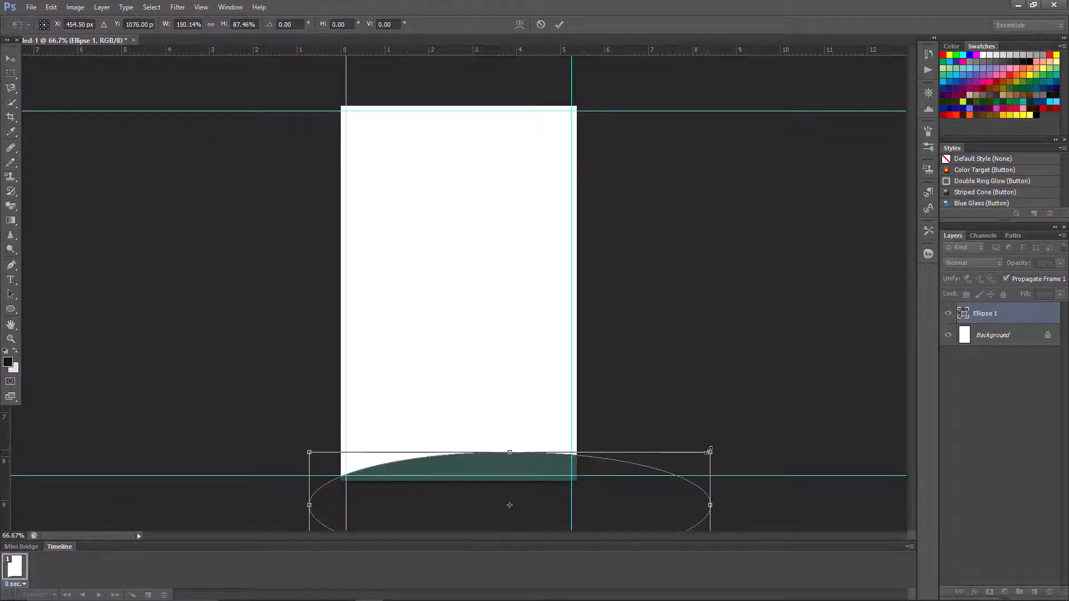
pyautogui.click(560, 24)
pyautogui.moveTo(1037, 314); pyautogui.dragTo(1034, 594)
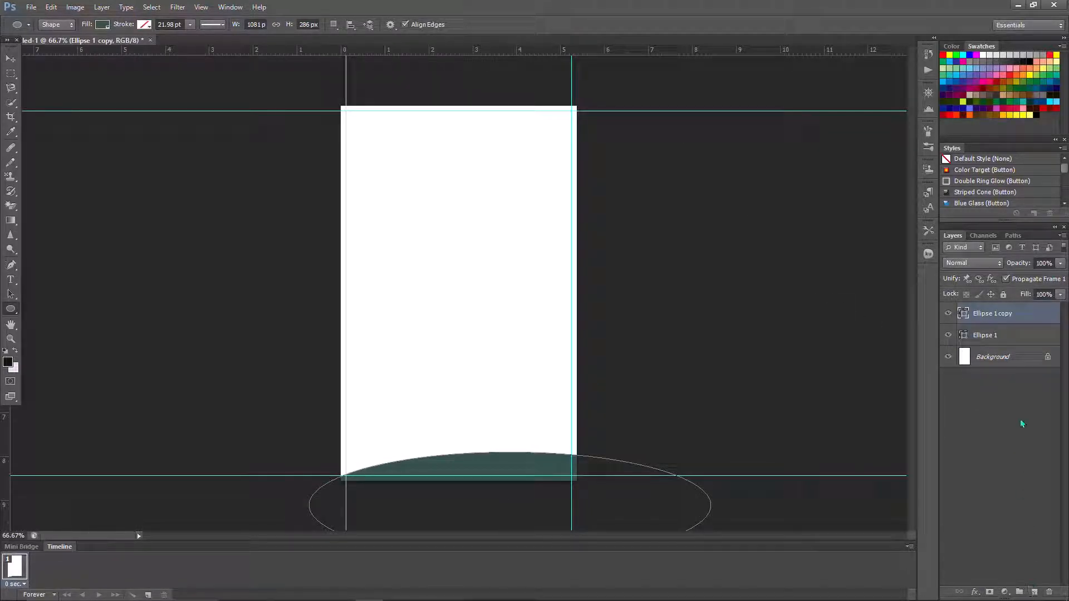
# - Move Ellipse 1 copy beneath the teal ellipse and recolour it purple
pyautogui.moveTo(1020, 317); pyautogui.dragTo(1017, 338)
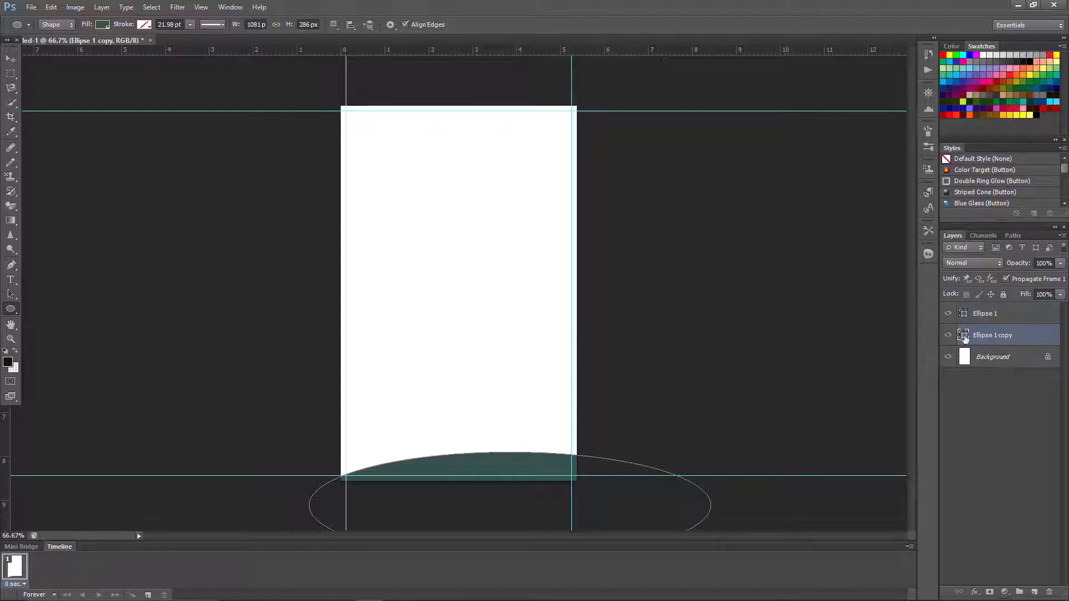
pyautogui.doubleClick(964, 336)
pyautogui.click(693, 211)
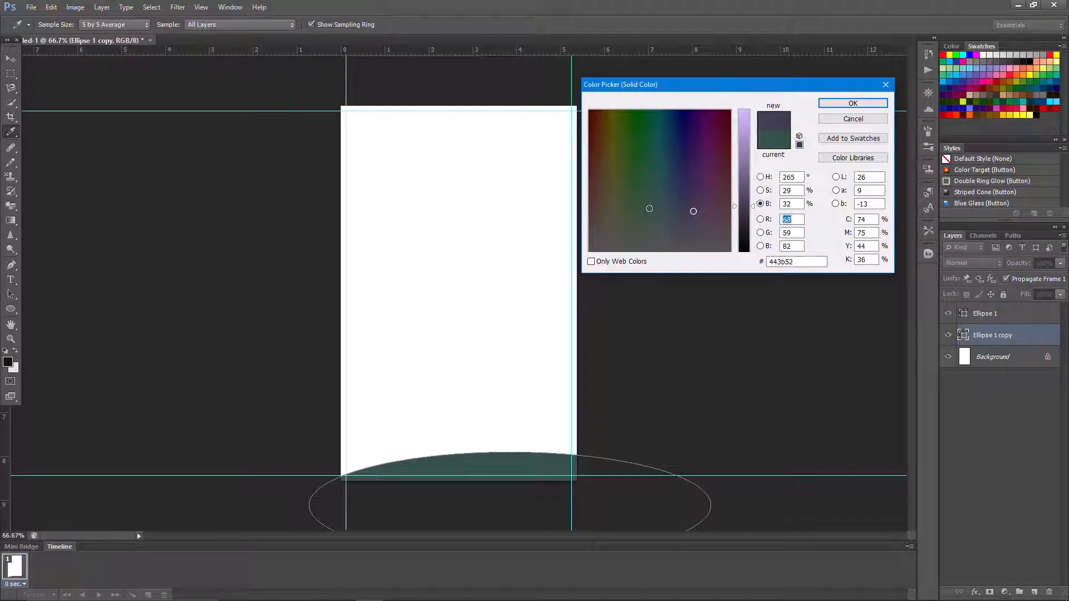
pyautogui.moveTo(650, 208)
pyautogui.mouseDown()
pyautogui.moveTo(627, 168)
pyautogui.moveTo(609, 169)
pyautogui.mouseUp()
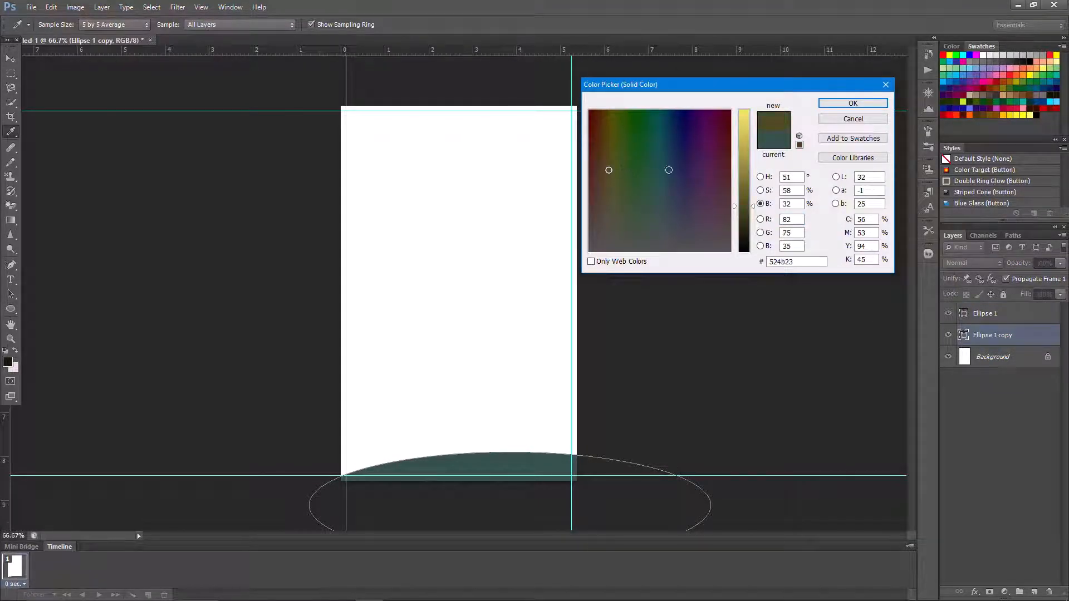
pyautogui.click(704, 170)
pyautogui.click(853, 103)
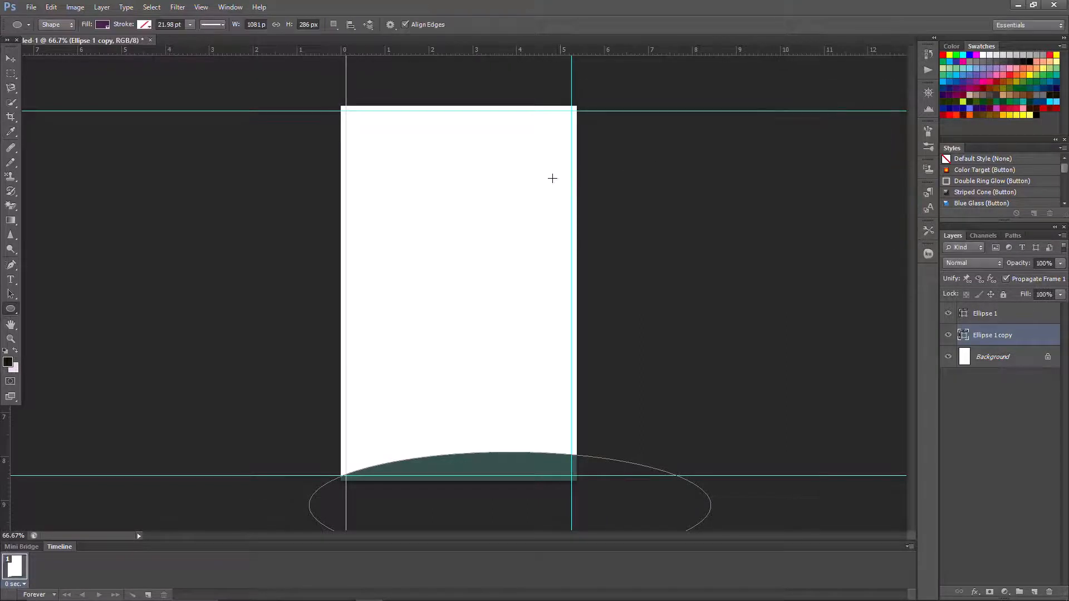
# - Nudge the purple copy up above the teal wave, then duplicate it as the third layer
pyautogui.rightClick(449, 174)
pyautogui.click(476, 296)
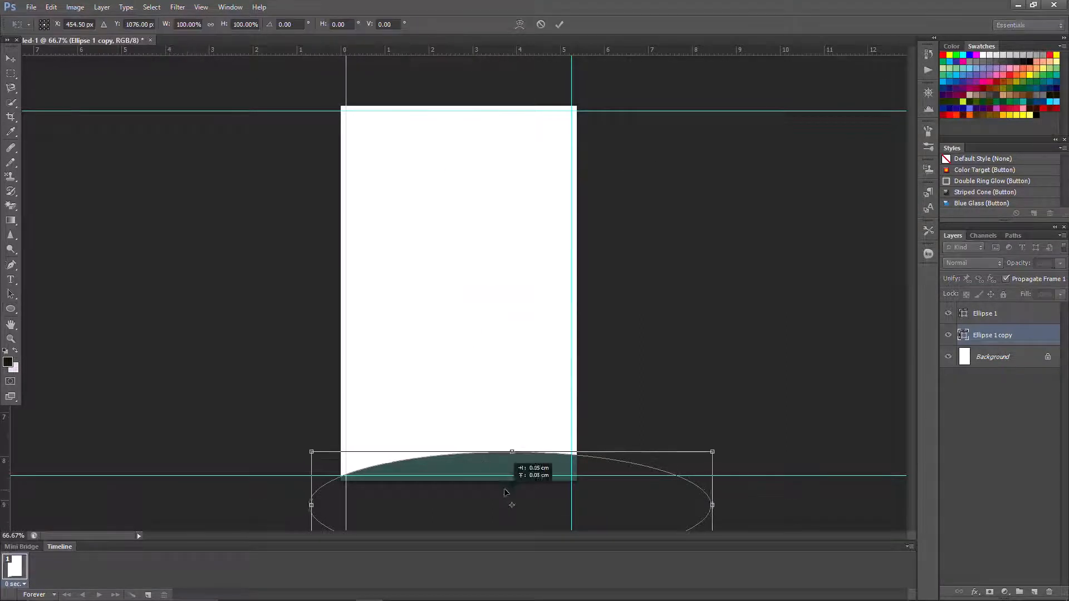
pyautogui.moveTo(505, 490)
pyautogui.mouseDown()
pyautogui.moveTo(503, 479)
pyautogui.moveTo(509, 488)
pyautogui.mouseUp()
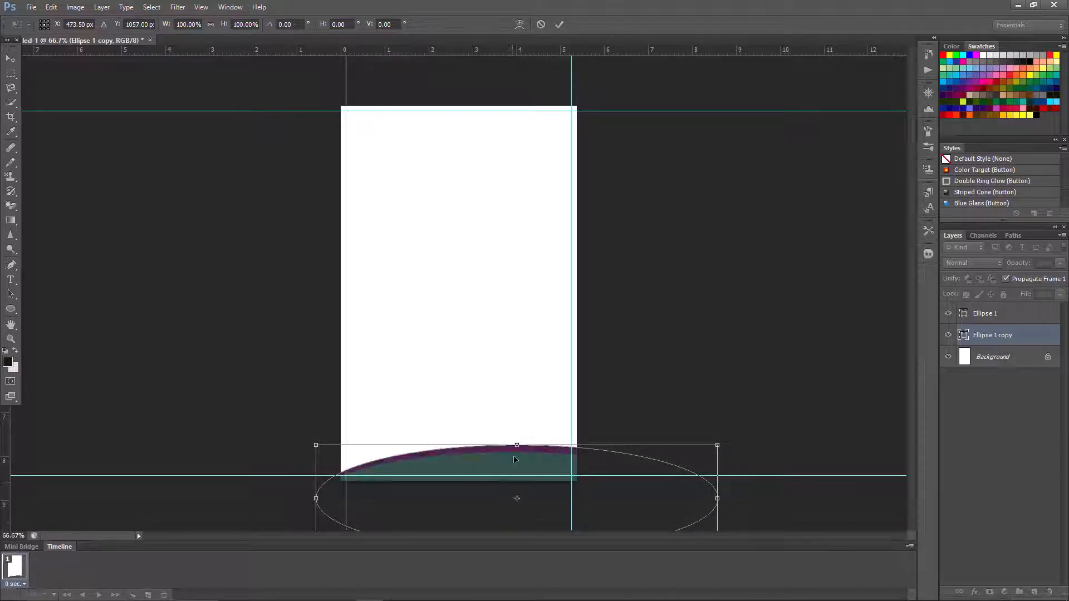
pyautogui.click(563, 25)
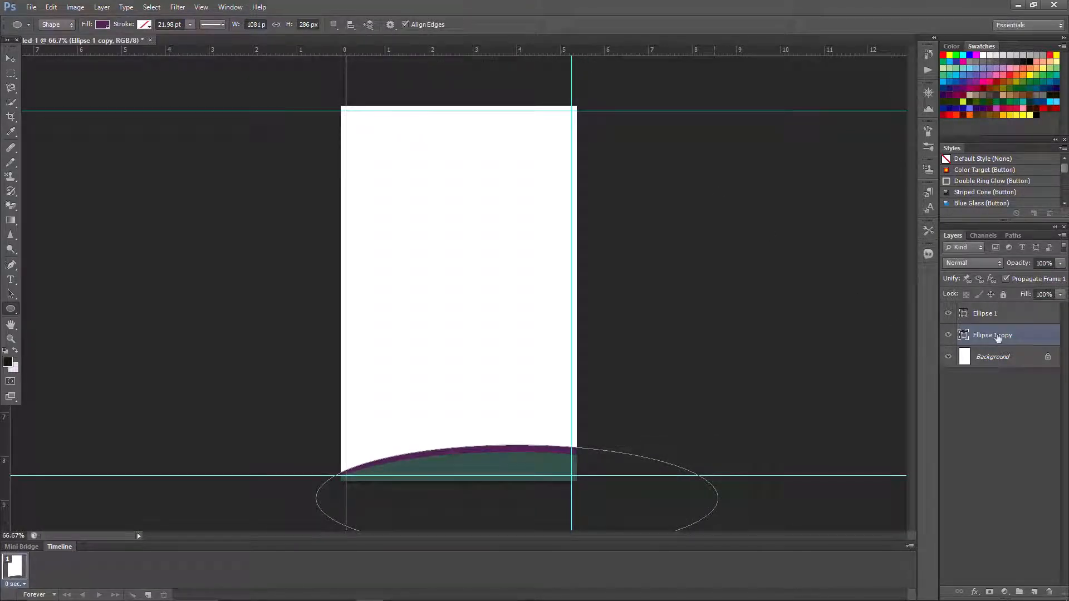
pyautogui.moveTo(1037, 315); pyautogui.dragTo(1034, 592)
pyautogui.moveTo(1016, 316); pyautogui.dragTo(1019, 364)
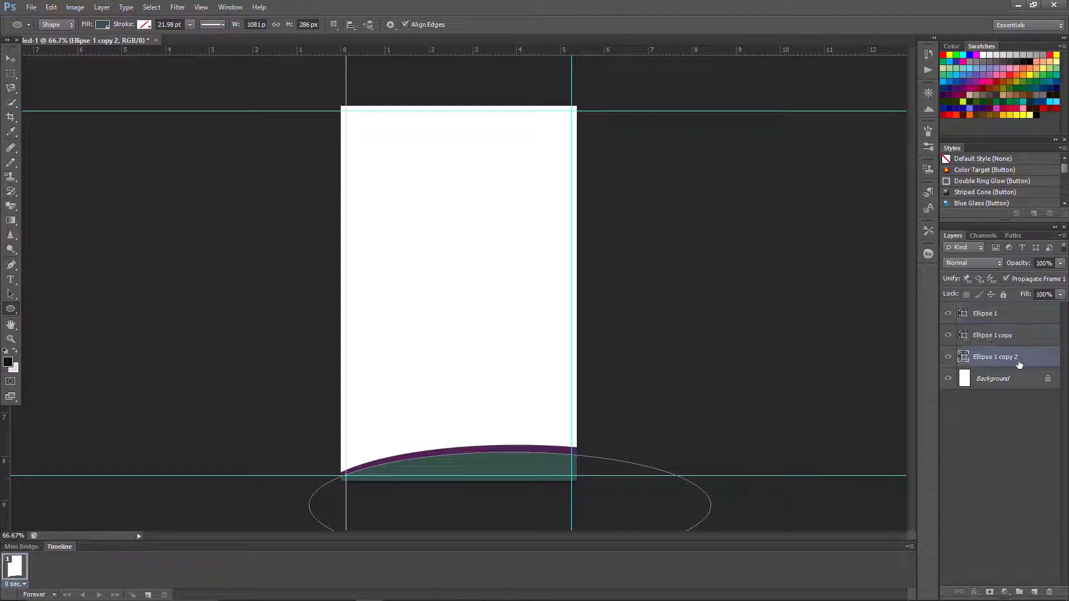
# - Fill Ellipse 1 copy 2 with dark olive green #40522e
pyautogui.doubleClick(963, 359)
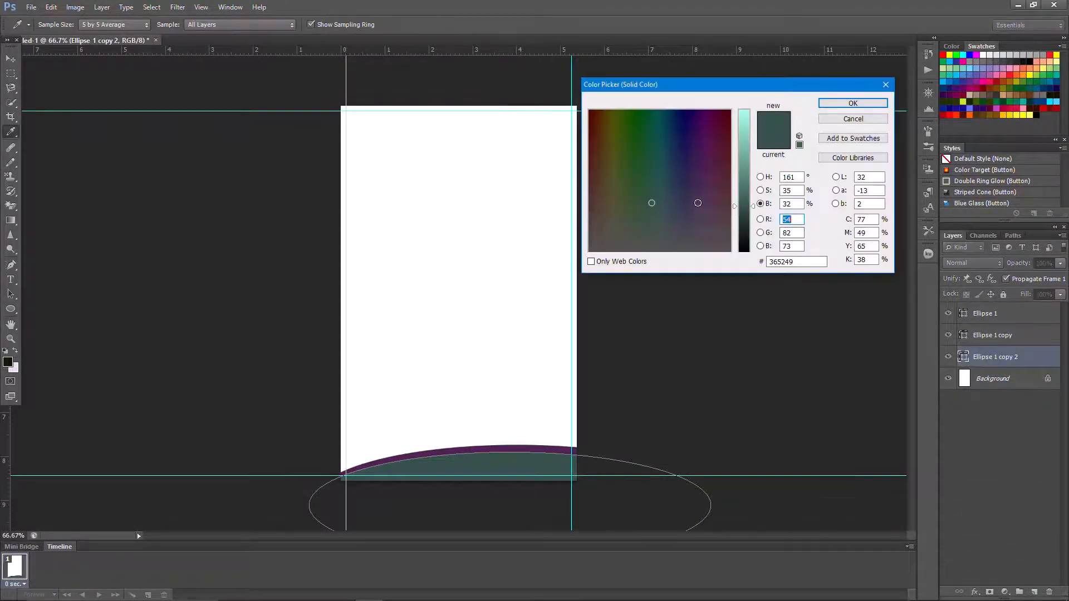
pyautogui.moveTo(634, 146); pyautogui.dragTo(607, 145)
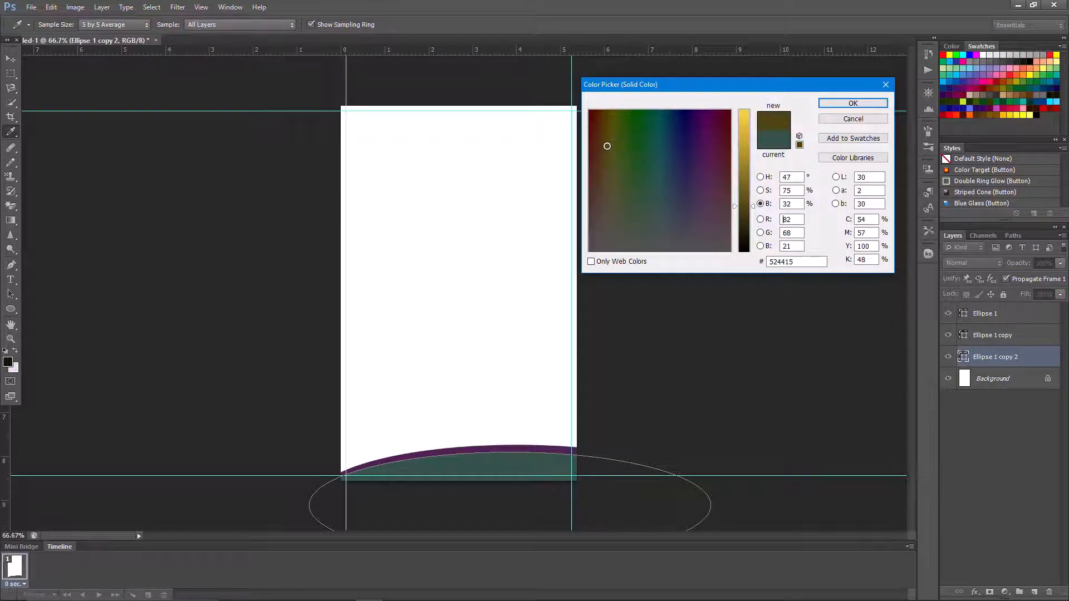
pyautogui.click(594, 189)
pyautogui.click(623, 189)
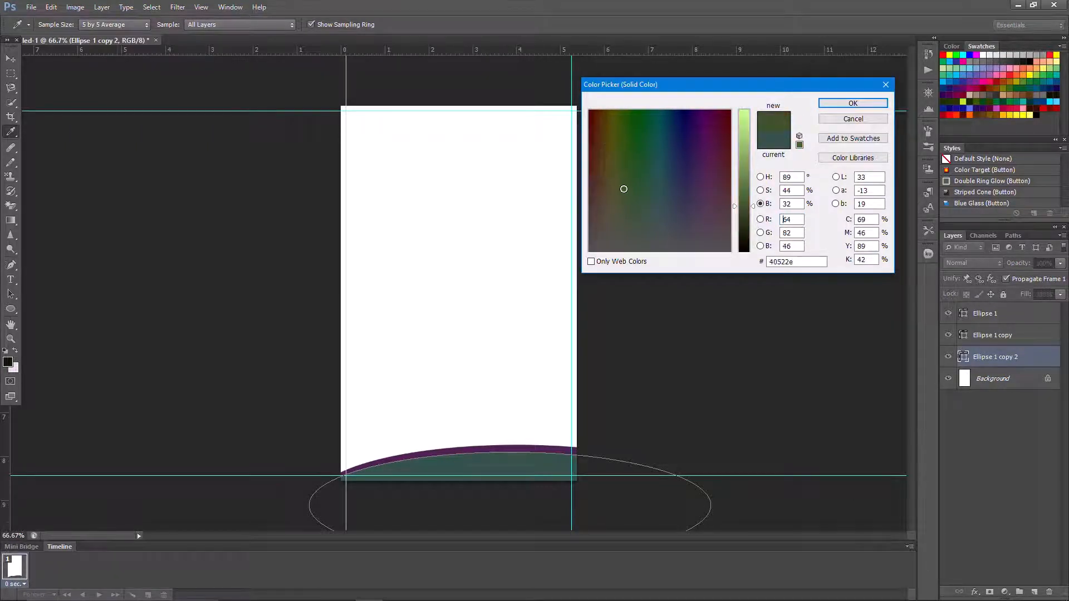
pyautogui.click(852, 103)
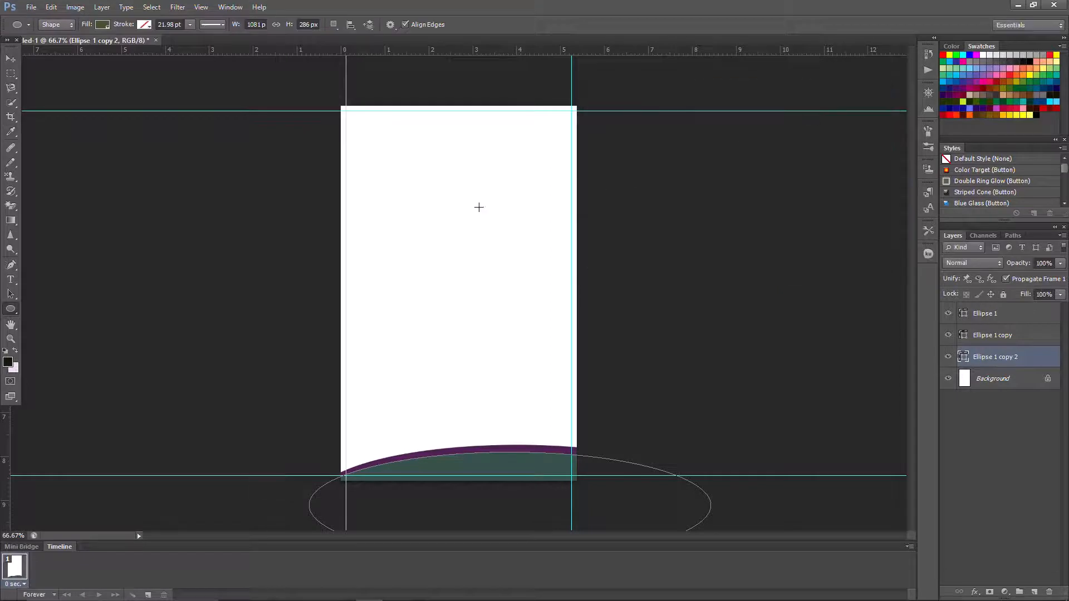
# - Shift the olive ellipse up and right so it edges just above the purple band
pyautogui.rightClick(449, 200)
pyautogui.click(495, 321)
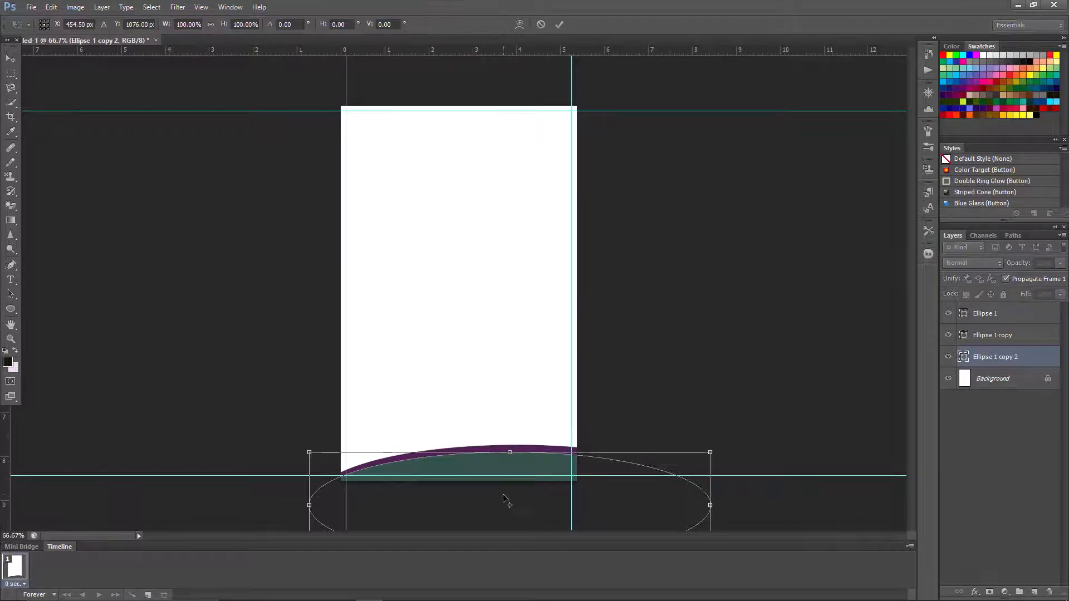
pyautogui.moveTo(503, 498); pyautogui.dragTo(518, 468)
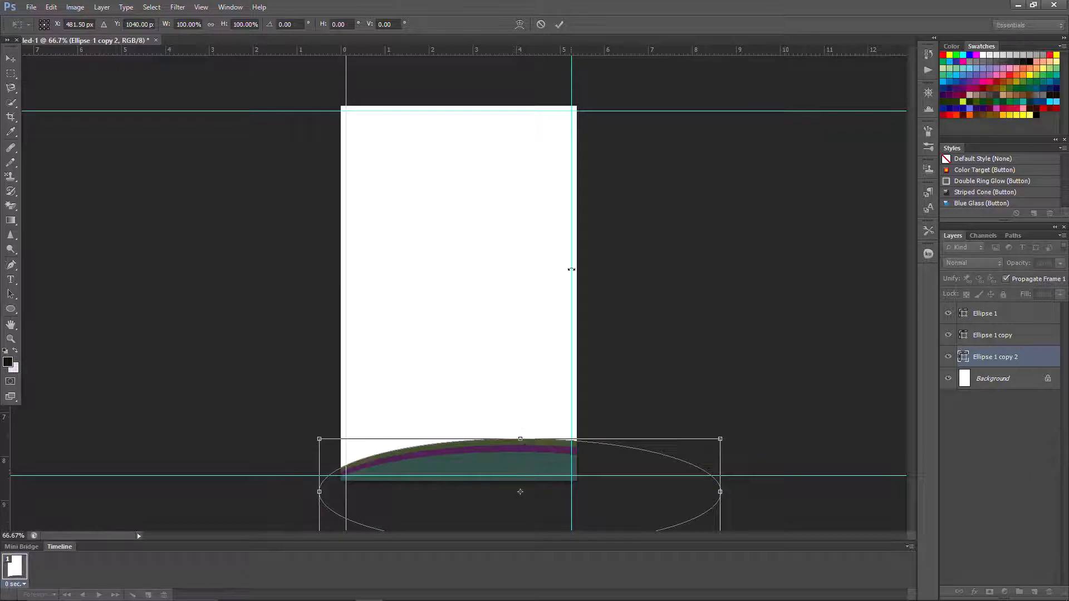
pyautogui.click(559, 24)
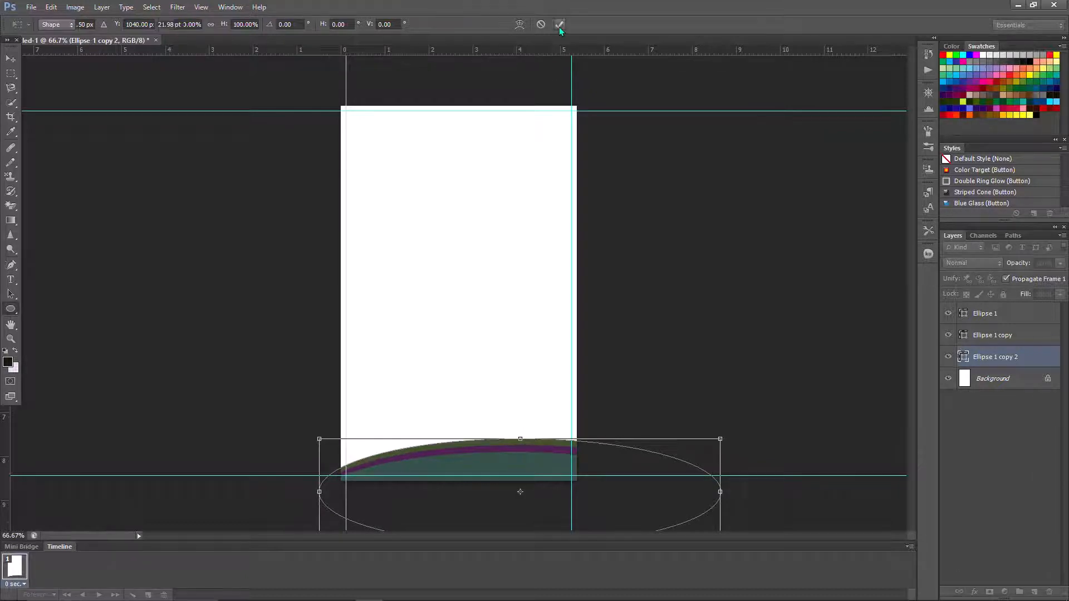
pyautogui.keyDown('shift'); pyautogui.click(1013, 335); pyautogui.keyUp('shift')
# - Widen all three wave ellipses past the card edges, group them as Group 1, and duplicate it
pyautogui.keyDown('shift'); pyautogui.click(1013, 316); pyautogui.keyUp('shift')
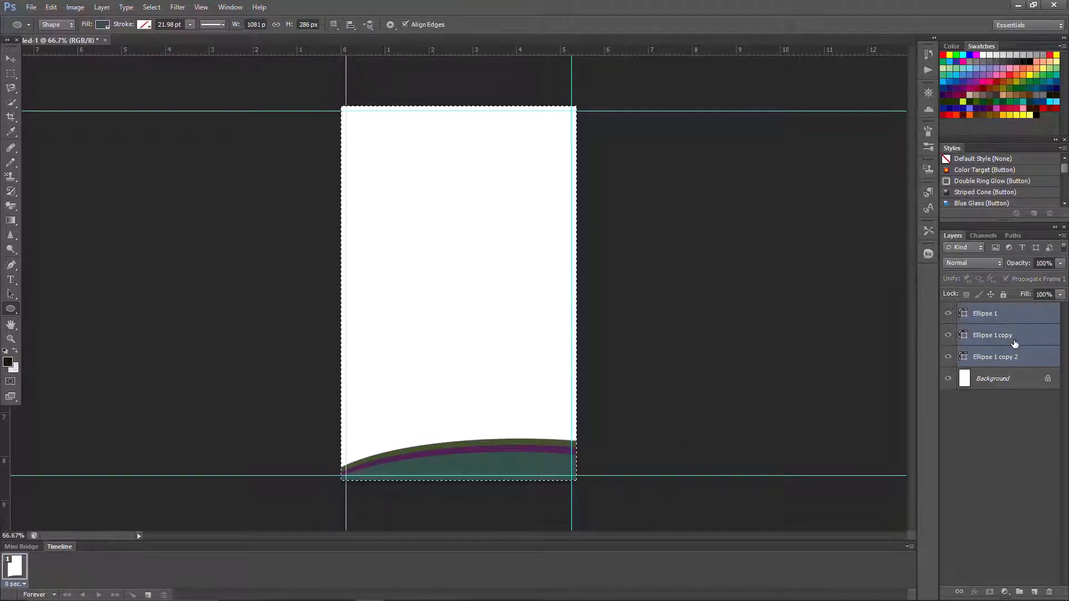
pyautogui.rightClick(439, 284)
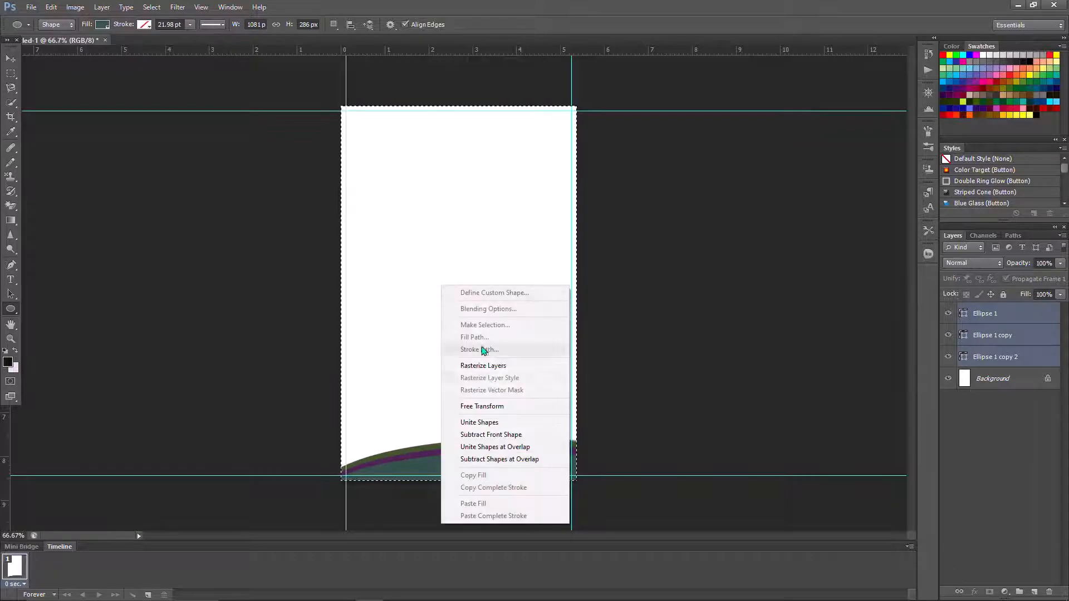
pyautogui.click(490, 405)
pyautogui.moveTo(500, 452); pyautogui.dragTo(501, 488)
pyautogui.moveTo(705, 440); pyautogui.dragTo(803, 445)
pyautogui.moveTo(510, 501); pyautogui.dragTo(513, 484)
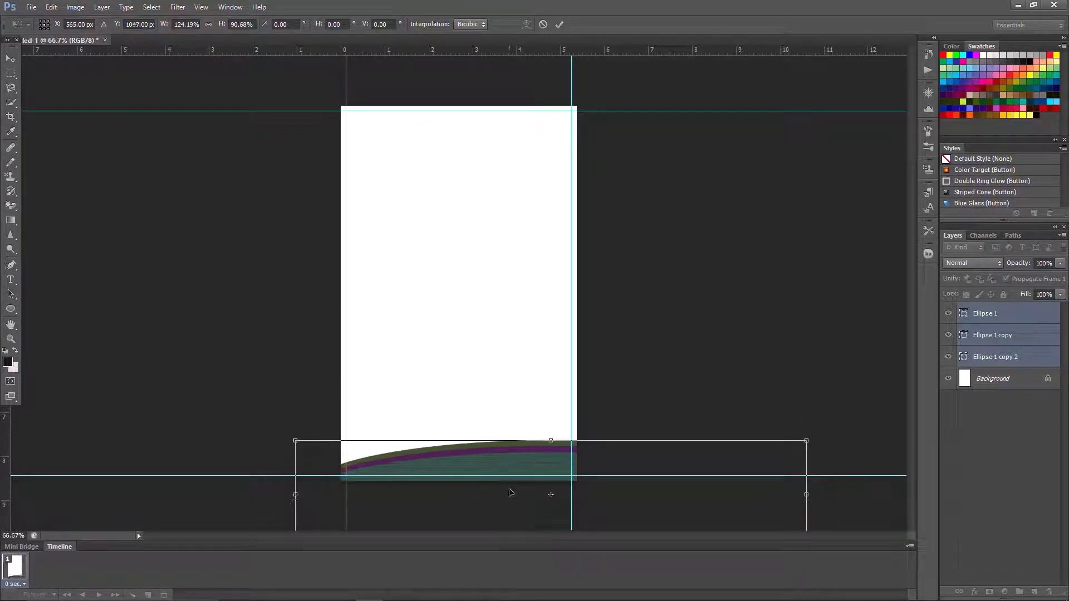
pyautogui.click(559, 25)
pyautogui.moveTo(1015, 333); pyautogui.dragTo(1020, 592)
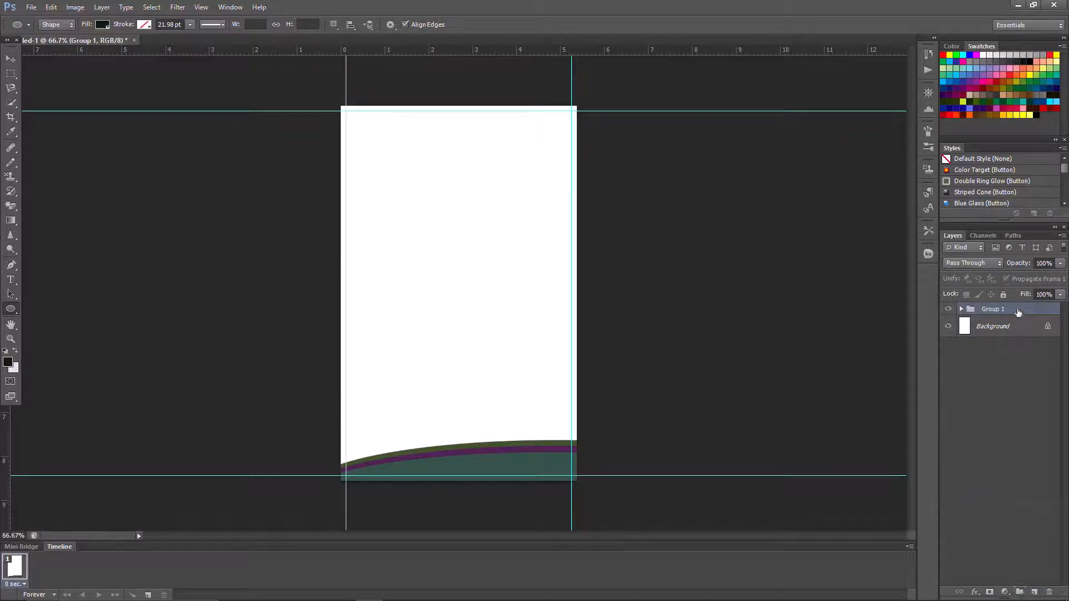
pyautogui.moveTo(1018, 313); pyautogui.dragTo(1034, 593)
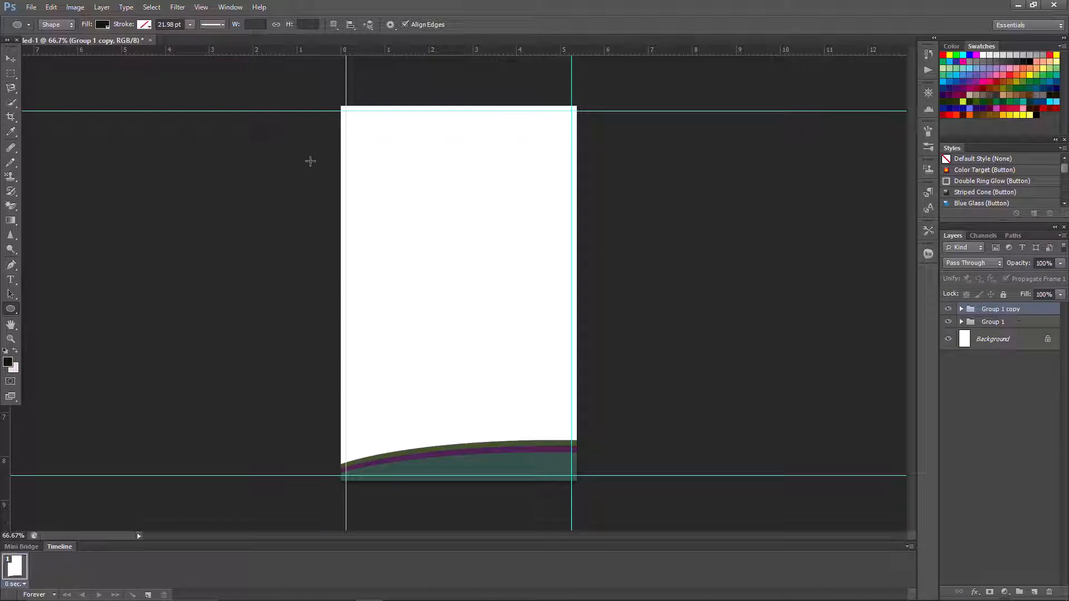
# - Move Group 1 copy to the card's top and flip it vertically and horizontally
pyautogui.click(51, 7)
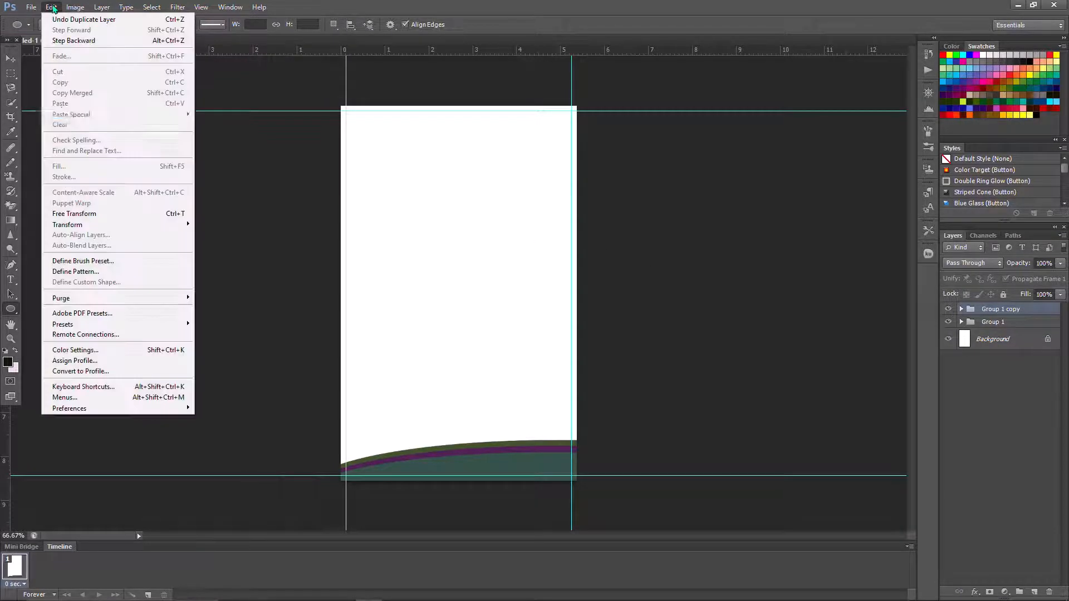
pyautogui.click(125, 214)
pyautogui.moveTo(534, 485); pyautogui.dragTo(495, 133)
pyautogui.rightClick(457, 139)
pyautogui.click(490, 317)
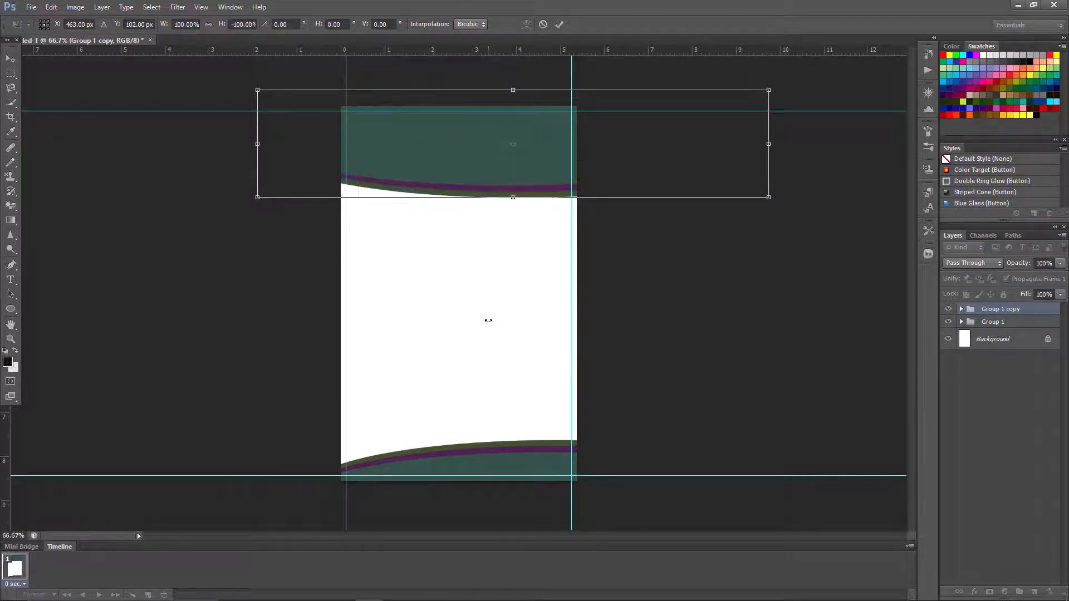
pyautogui.rightClick(438, 152)
pyautogui.click(476, 313)
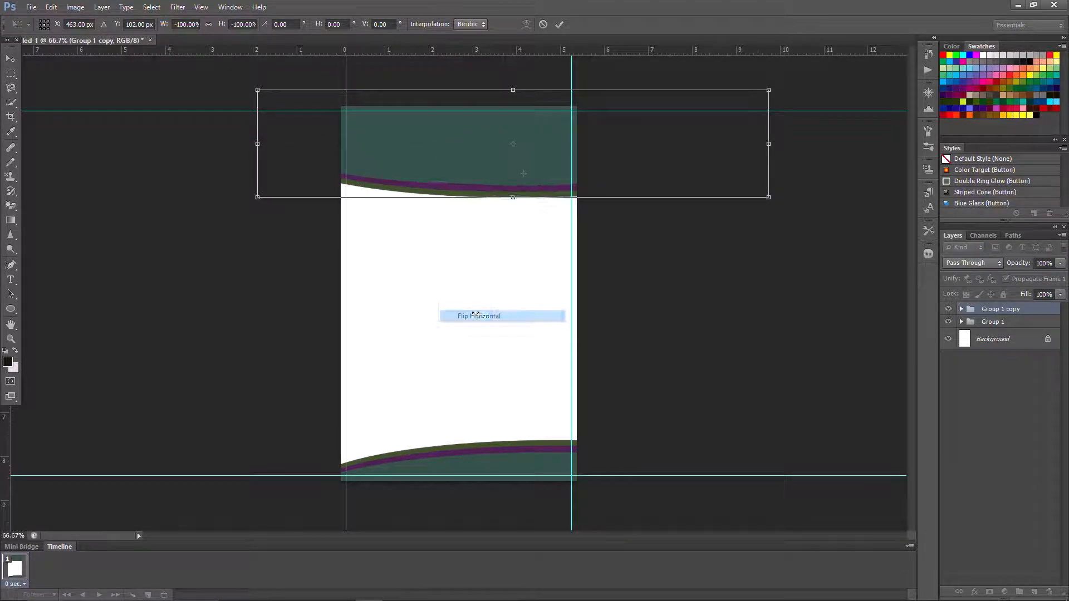
# - Align the flipped waves along the top edge and enlarge them slightly to cover the corner
pyautogui.moveTo(501, 127); pyautogui.dragTo(354, 112)
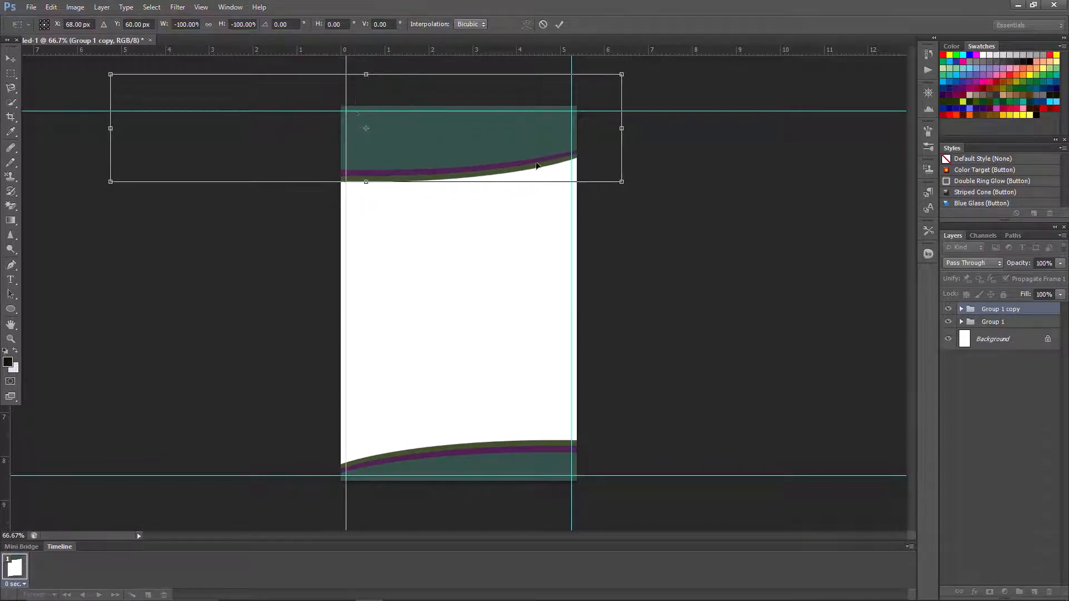
pyautogui.moveTo(619, 179); pyautogui.dragTo(653, 186)
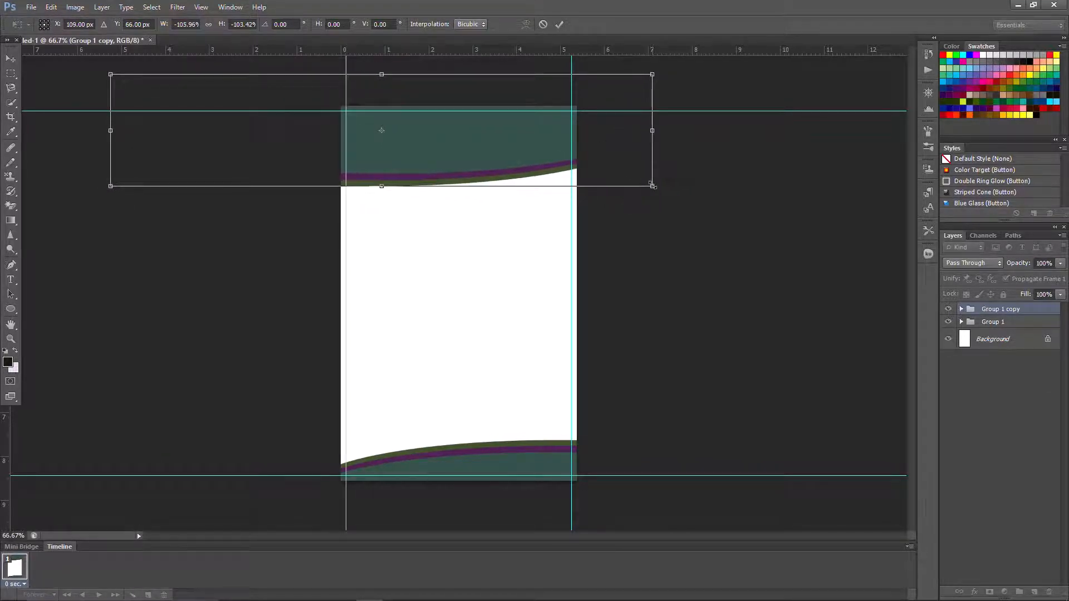
pyautogui.press('u')
pyautogui.click(559, 24)
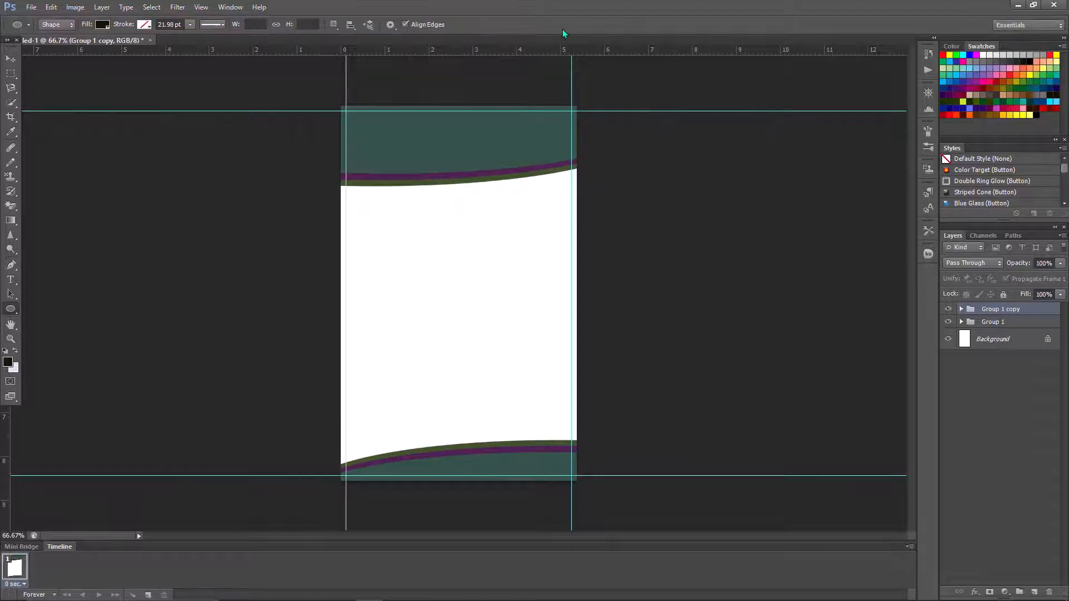
pyautogui.click(11, 280)
# - Set the type to Times New Roman Bold, 10 pt, Strong anti-aliasing, in a dark colour
pyautogui.click(121, 27)
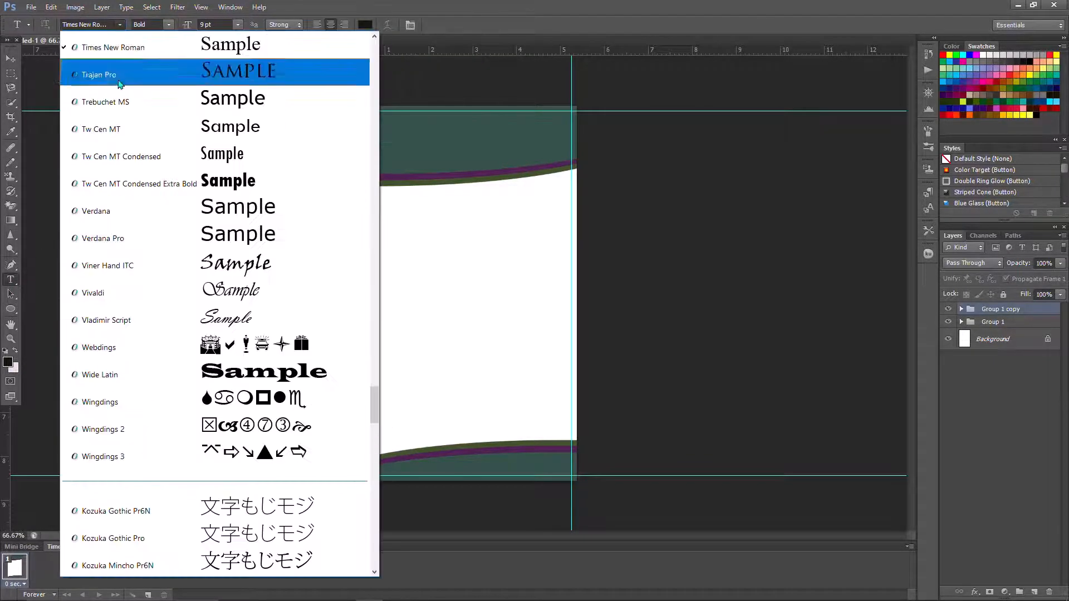
pyautogui.click(142, 44)
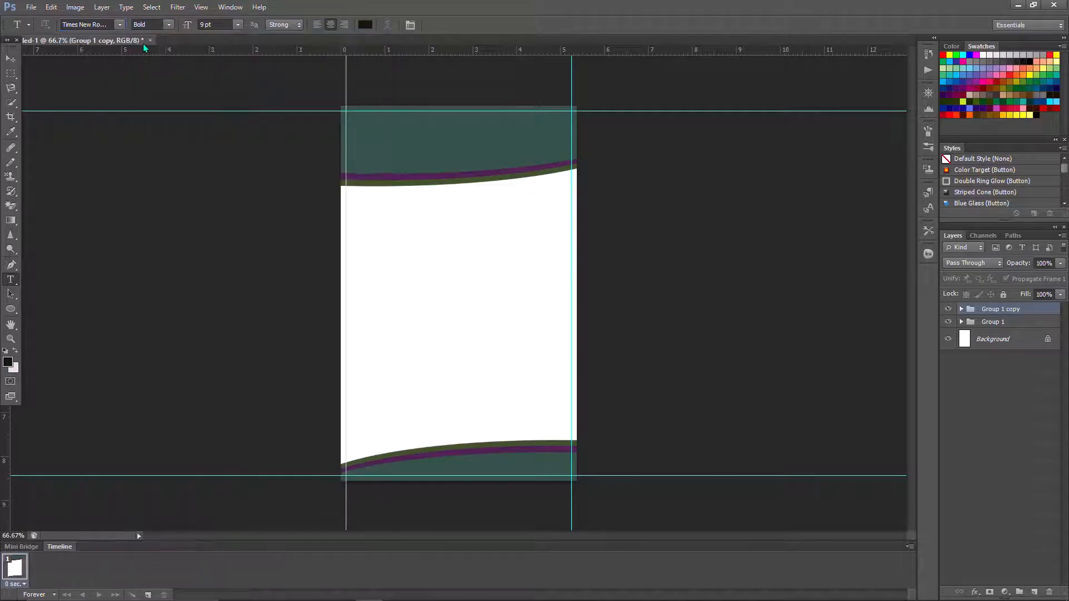
pyautogui.click(169, 24)
pyautogui.click(161, 76)
pyautogui.click(238, 25)
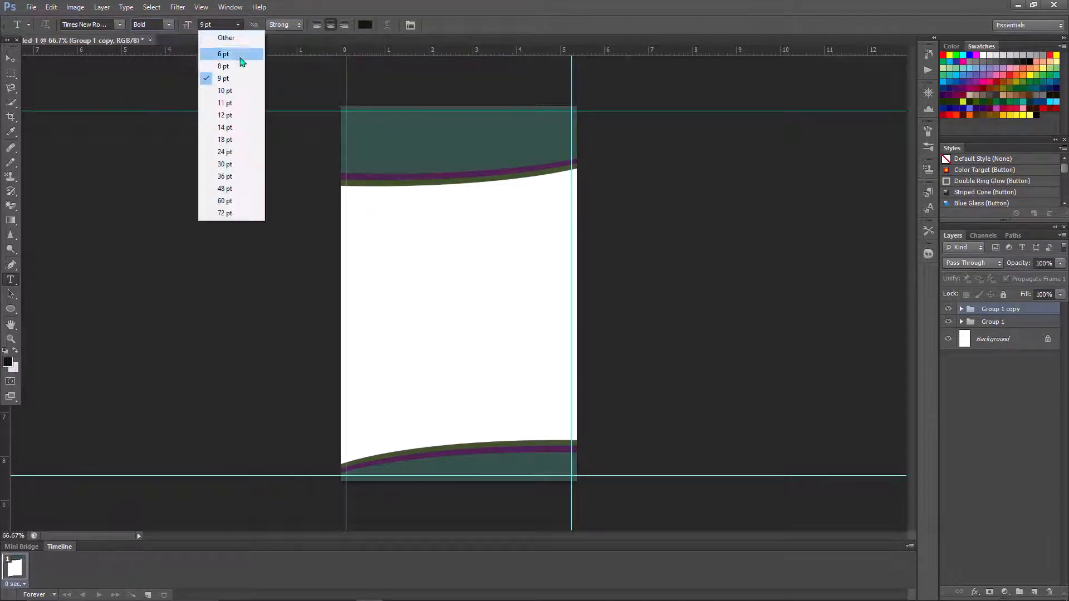
pyautogui.click(225, 90)
pyautogui.click(287, 24)
pyautogui.click(289, 66)
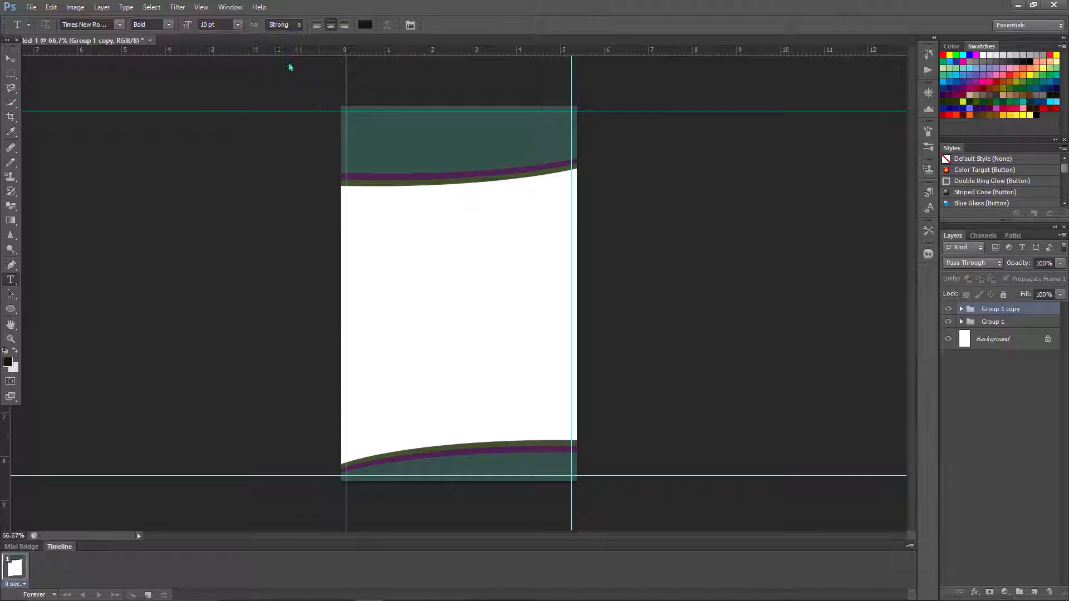
pyautogui.click(365, 25)
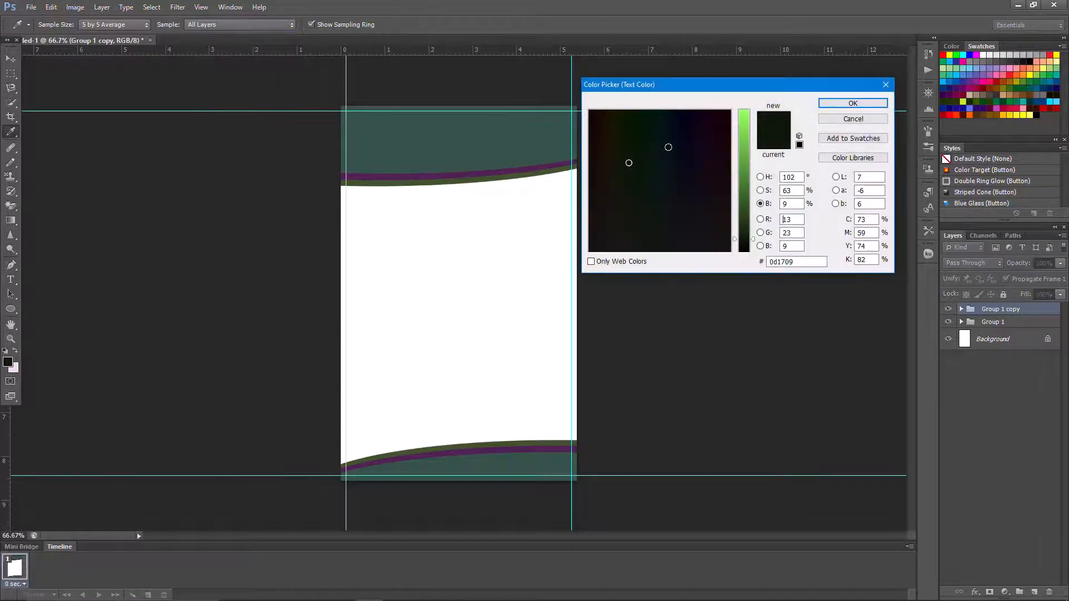
pyautogui.click(840, 106)
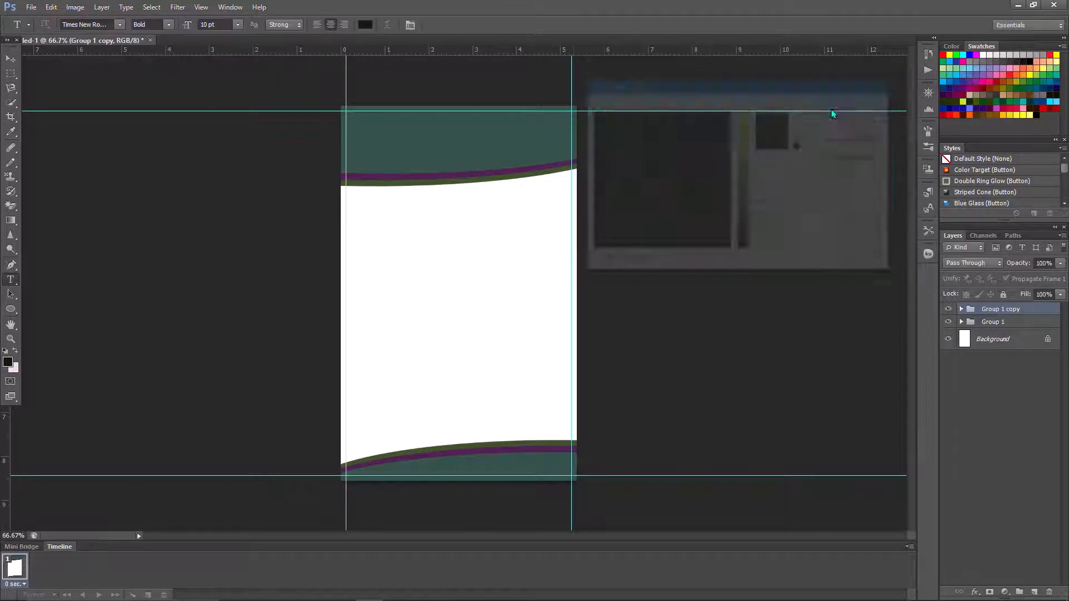
# - Type the heading 'GLOBAL SCHOOL INC.' with 'SHINING STAR DESIGN' in the top band
pyautogui.click(462, 125)
pyautogui.write('GLO')
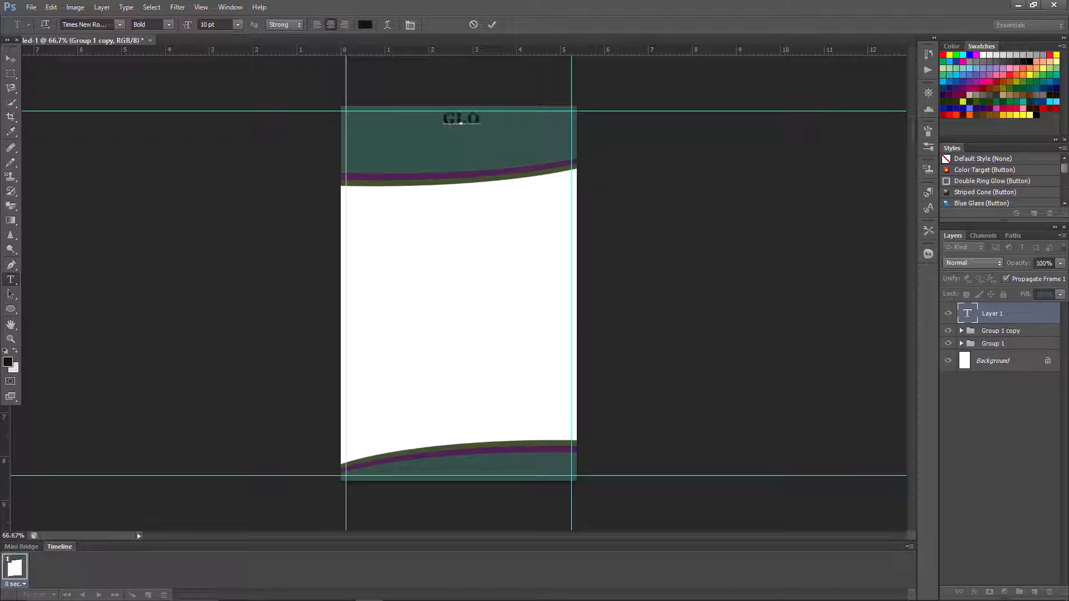
pyautogui.write('BAL SCHO')
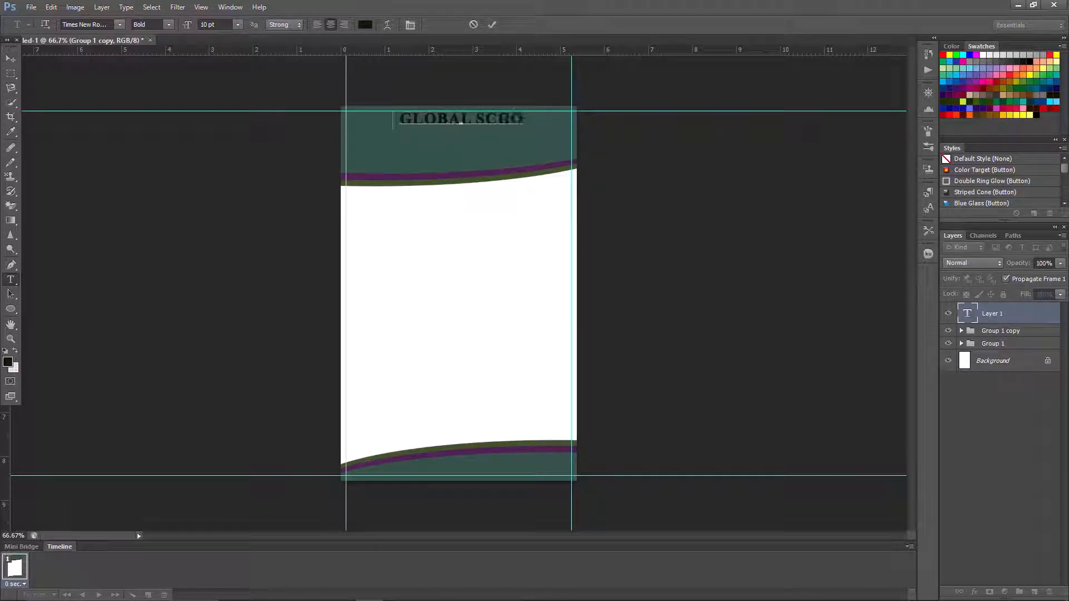
pyautogui.write('OL INC')
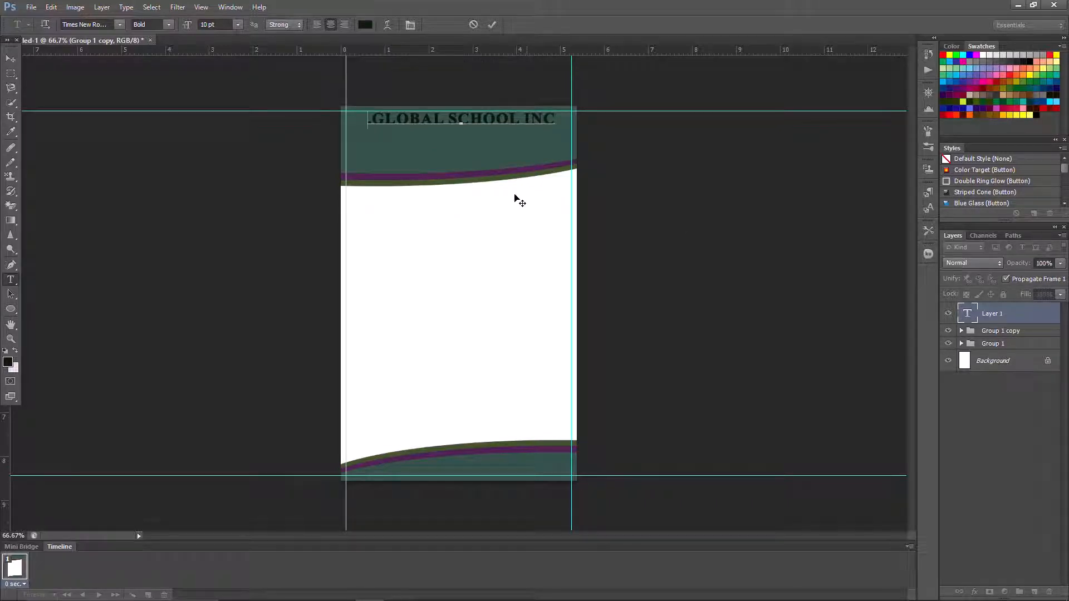
pyautogui.write('.SHINING')
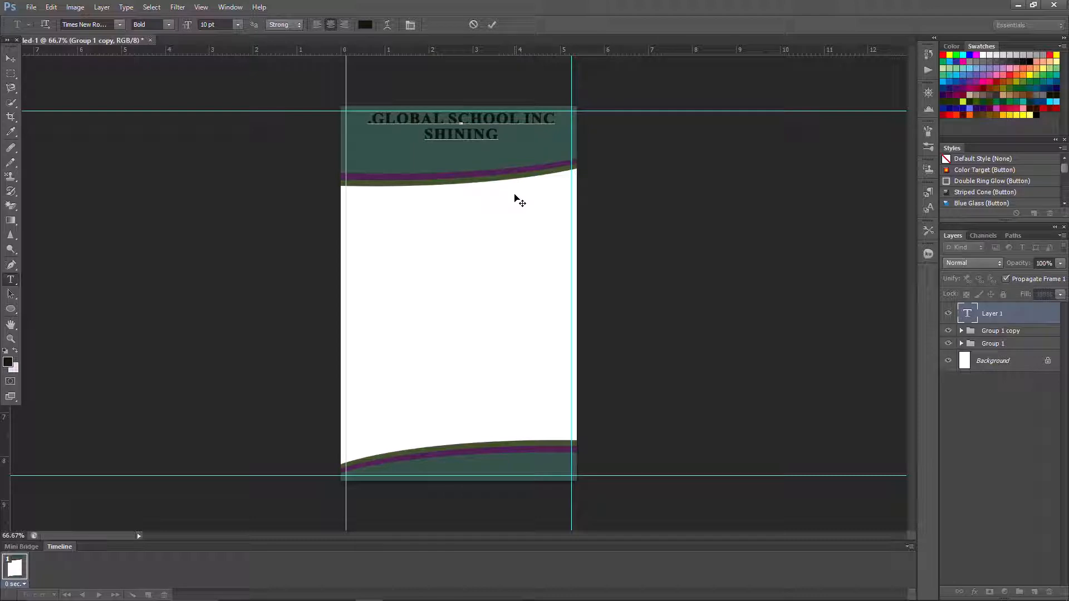
pyautogui.write(' STAR')
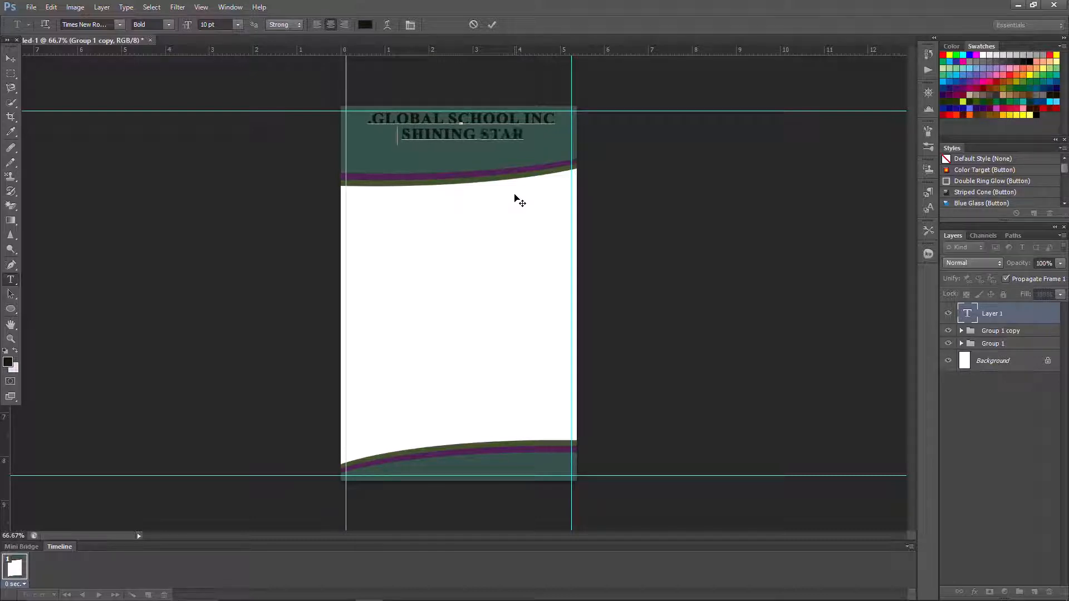
pyautogui.write(' DLSIGN')
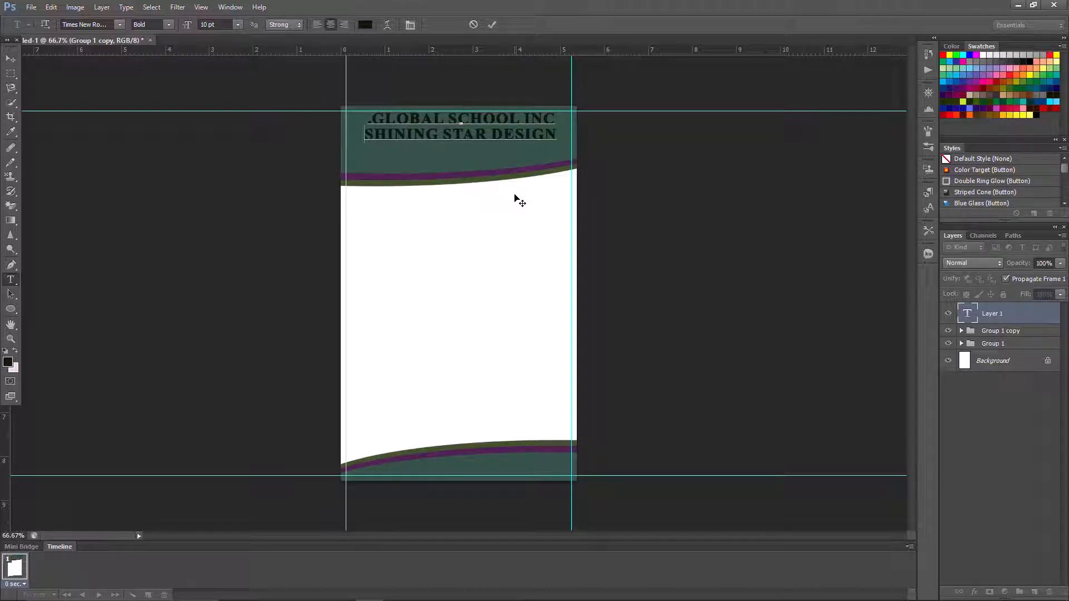
pyautogui.click(491, 29)
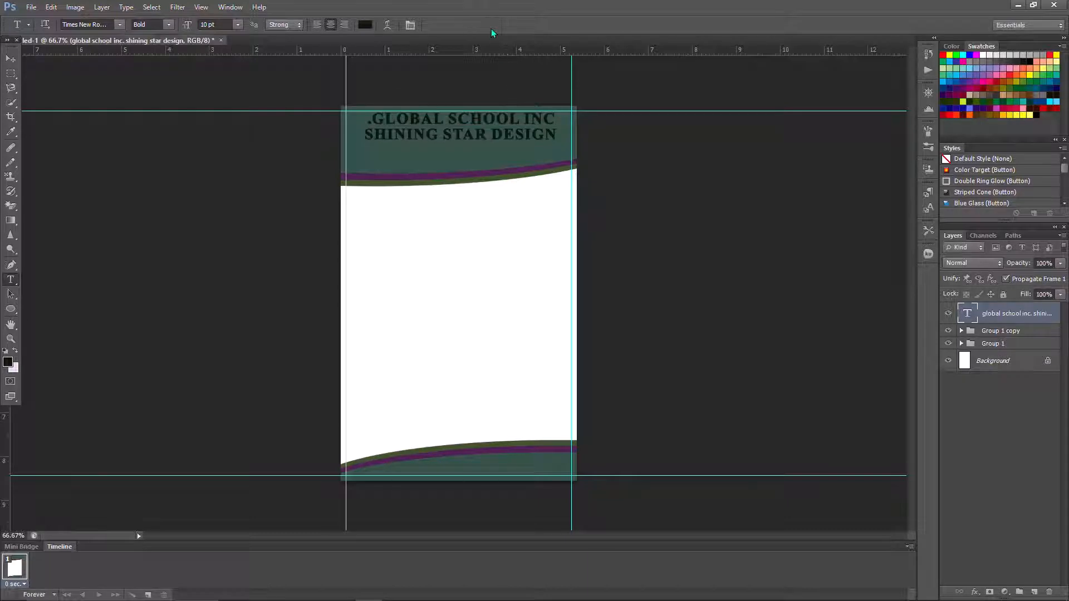
# - Make the SHINING STAR DESIGN subtitle Regular, 9 pt, with Optical kerning
pyautogui.click(410, 25)
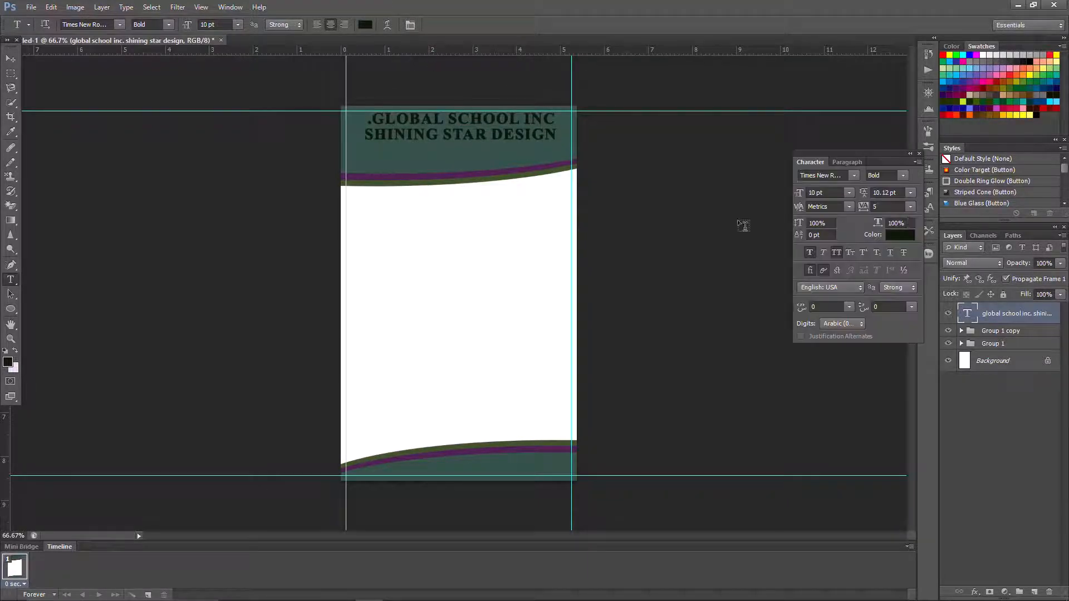
pyautogui.tripleClick(466, 133)
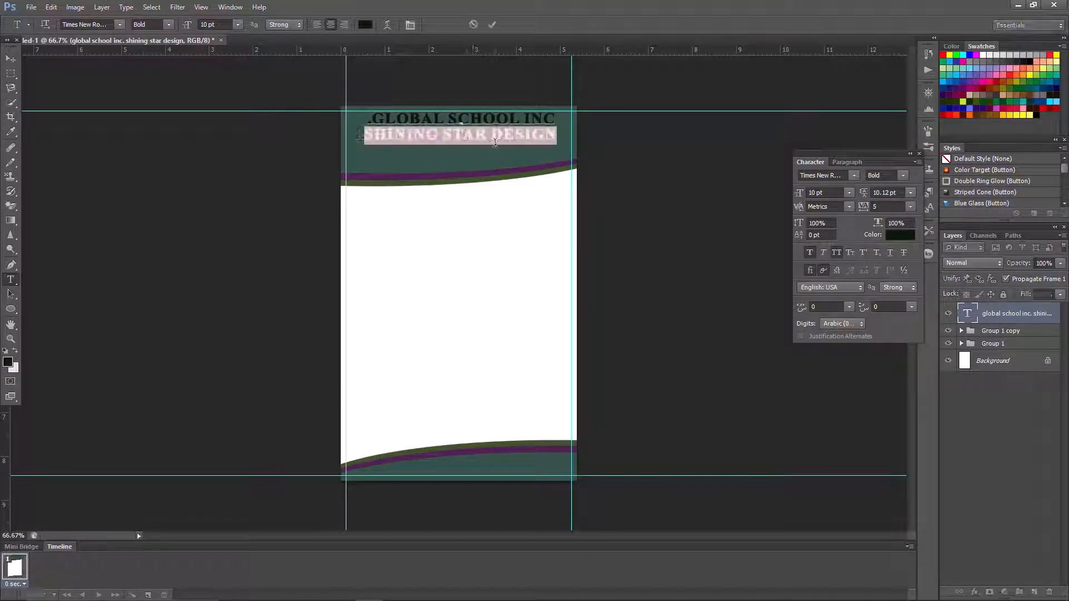
pyautogui.click(905, 178)
pyautogui.click(906, 196)
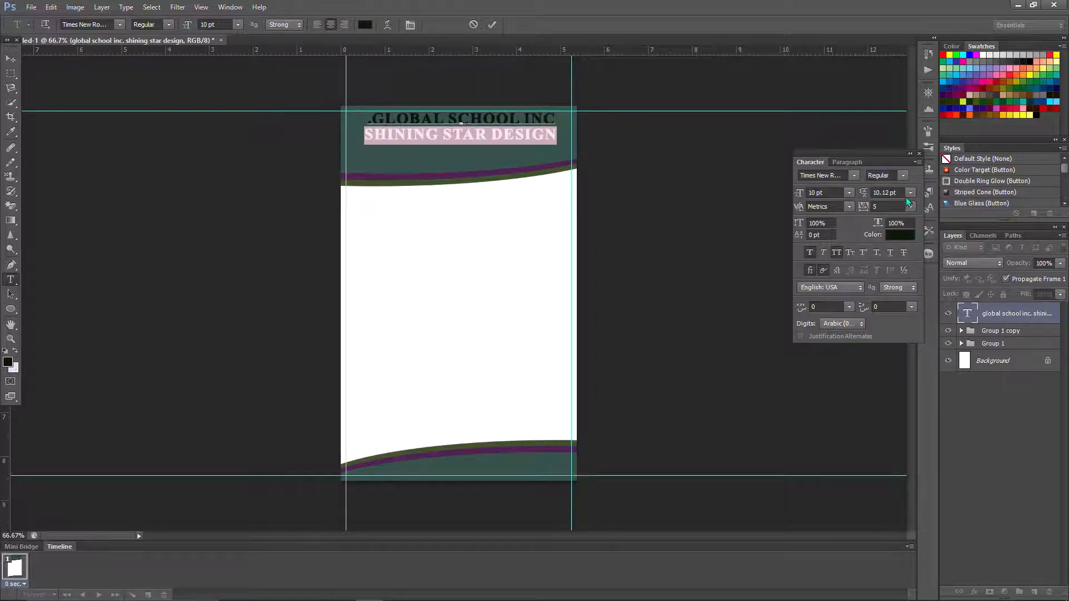
pyautogui.click(847, 193)
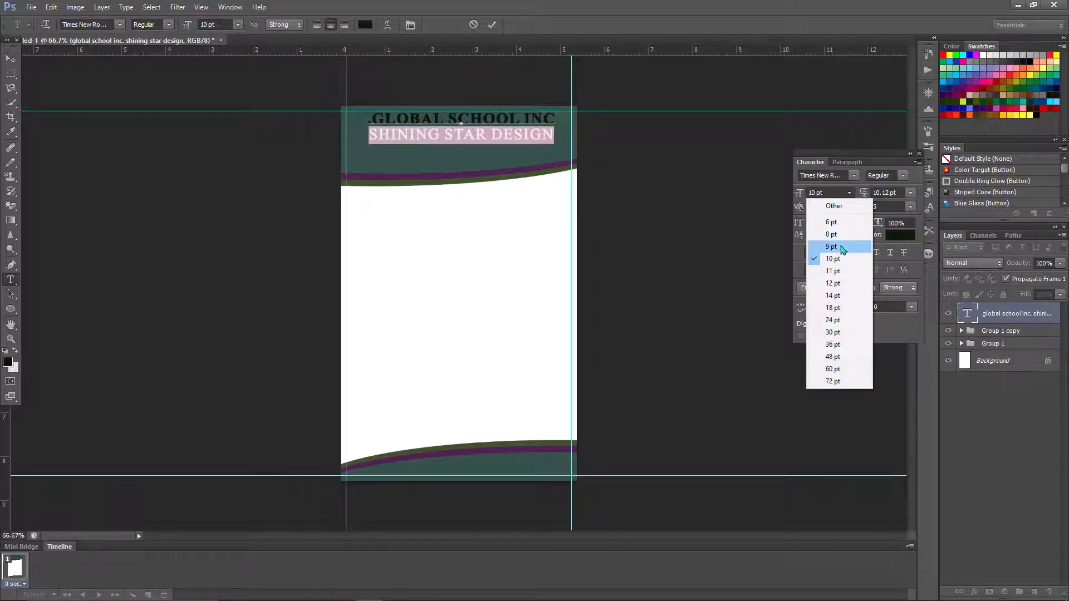
pyautogui.click(841, 244)
pyautogui.click(846, 209)
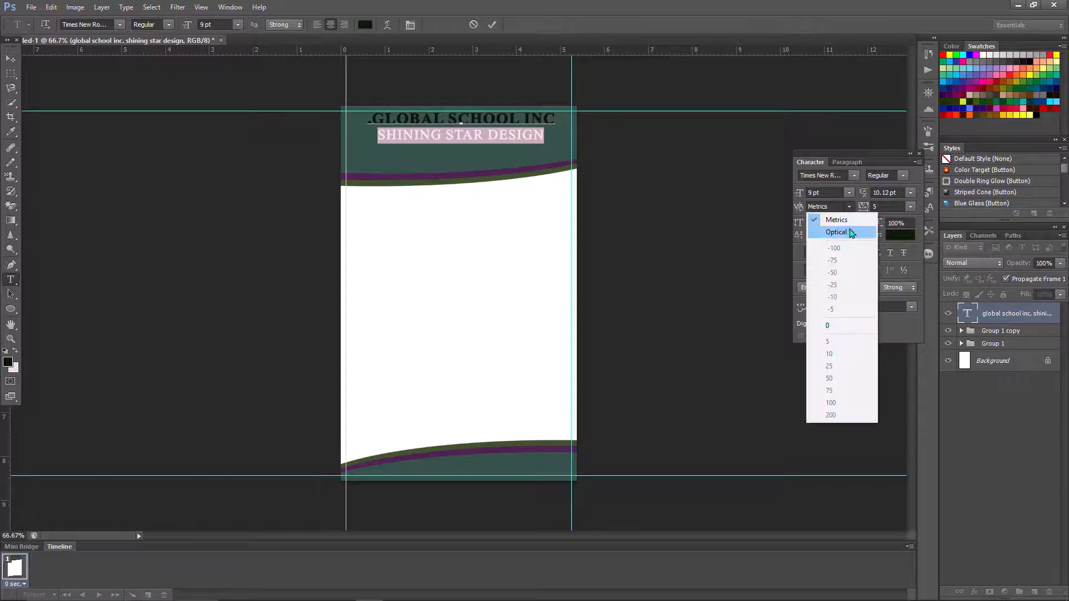
pyautogui.click(850, 229)
pyautogui.click(496, 113)
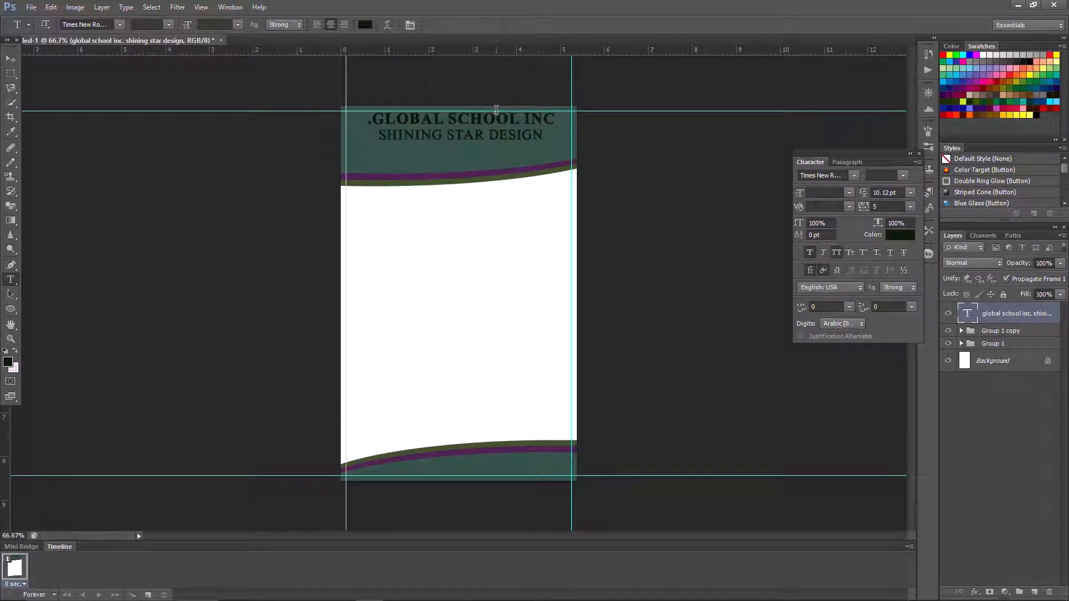
# - Set the GLOBAL SCHOOL INC. title to 11 pt with Optical kerning
pyautogui.tripleClick(481, 115)
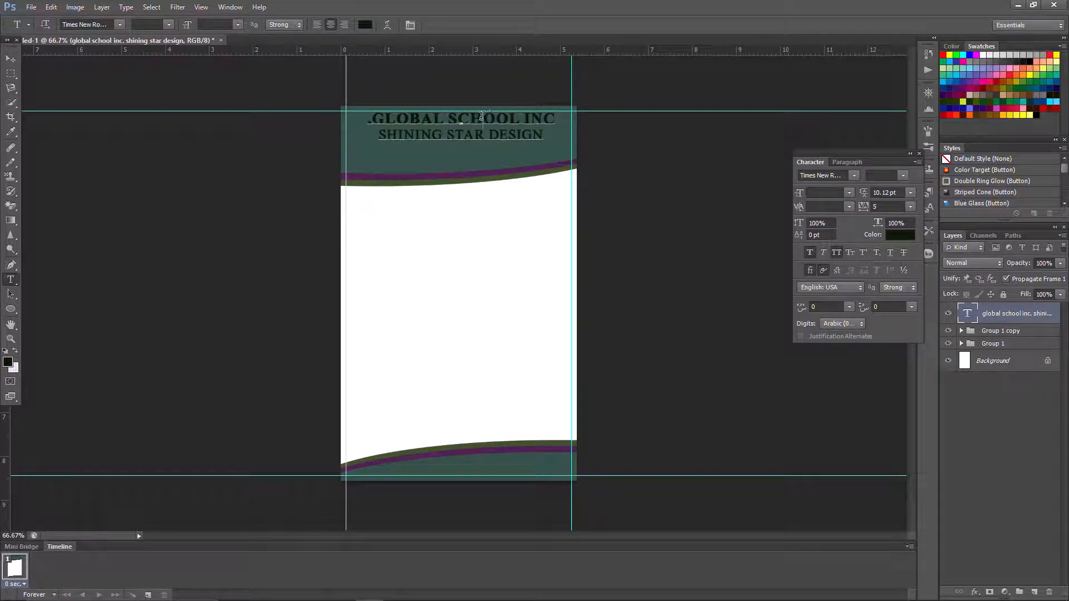
pyautogui.click(847, 193)
pyautogui.click(841, 271)
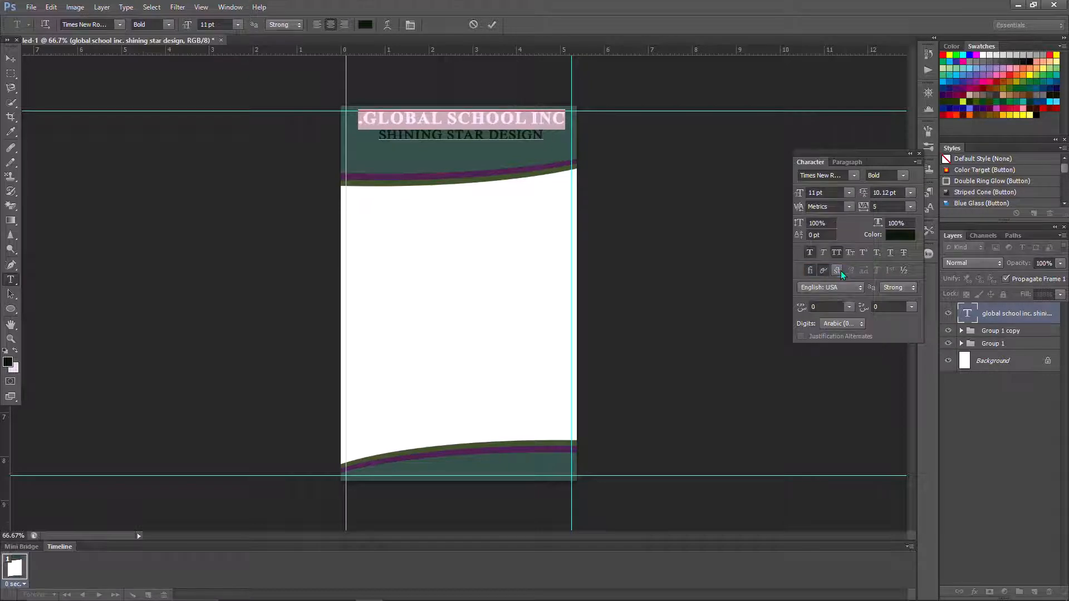
pyautogui.click(849, 207)
pyautogui.click(836, 232)
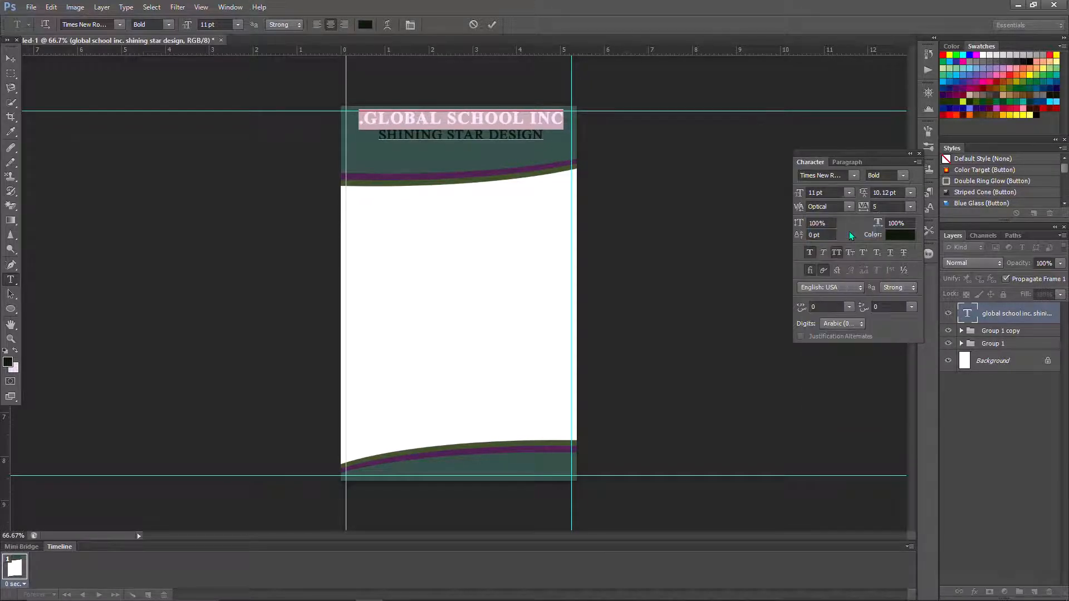
pyautogui.click(492, 25)
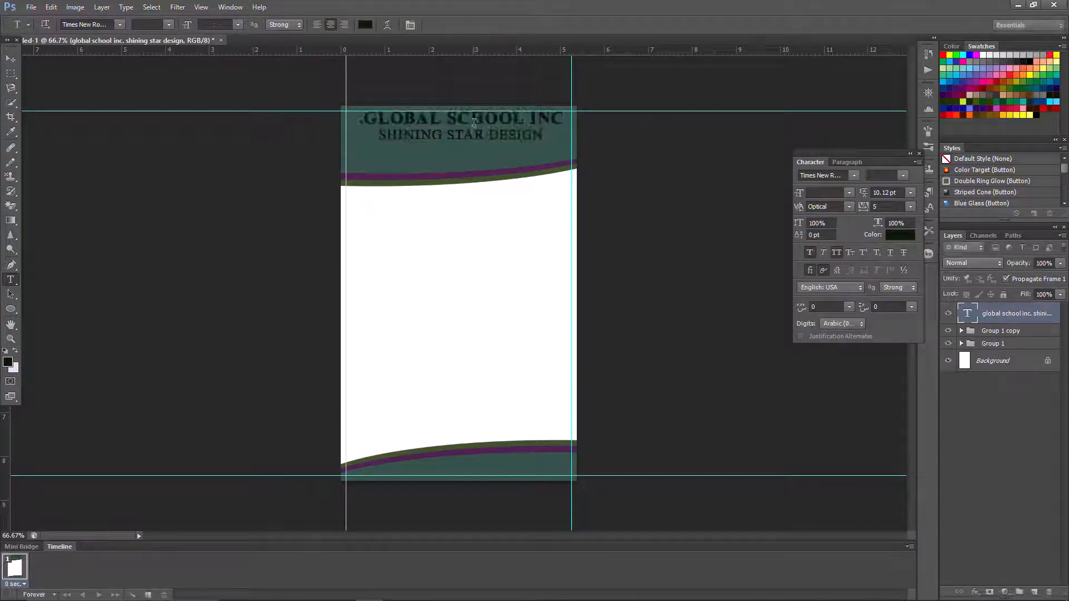
# - Switch the heading to Left-to-Right so the period ends the title, and nudge it lower
pyautogui.click(126, 7)
pyautogui.moveTo(186, 157)
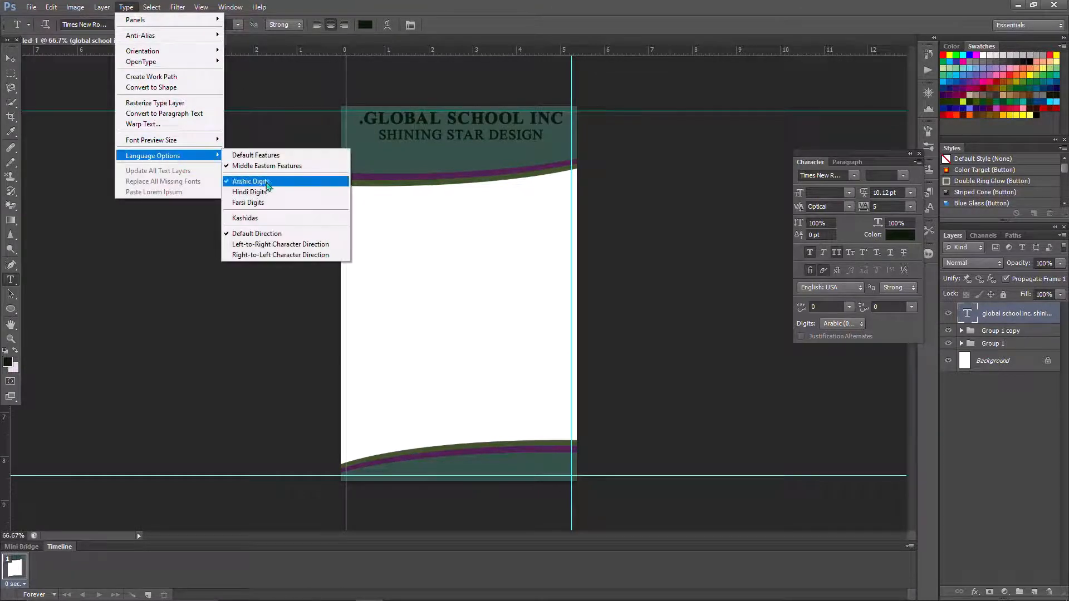
pyautogui.click(282, 245)
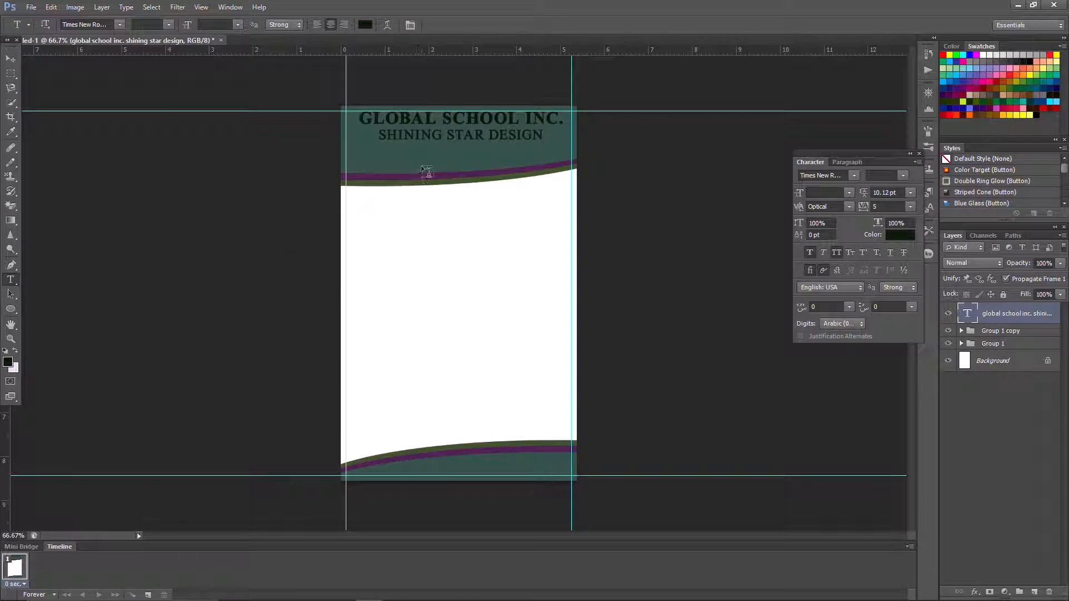
pyautogui.click(51, 6)
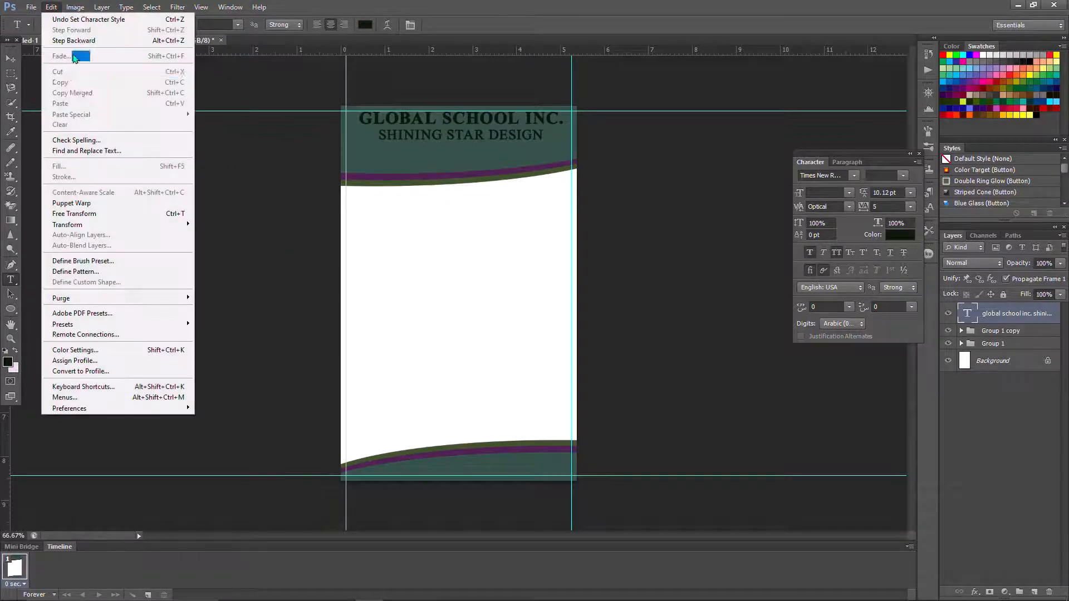
pyautogui.click(129, 214)
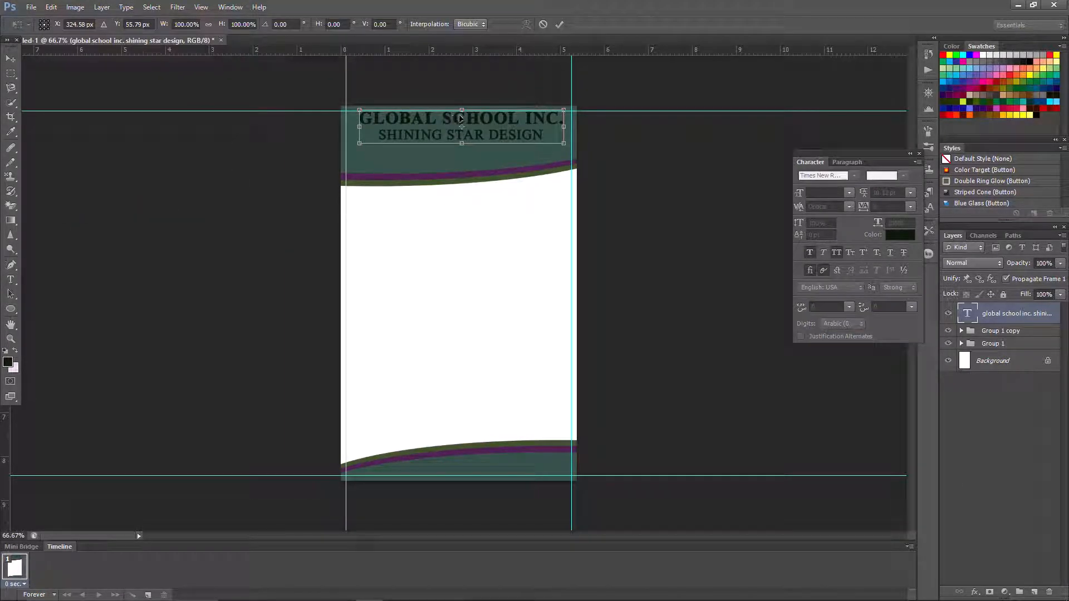
pyautogui.moveTo(459, 119); pyautogui.dragTo(456, 122)
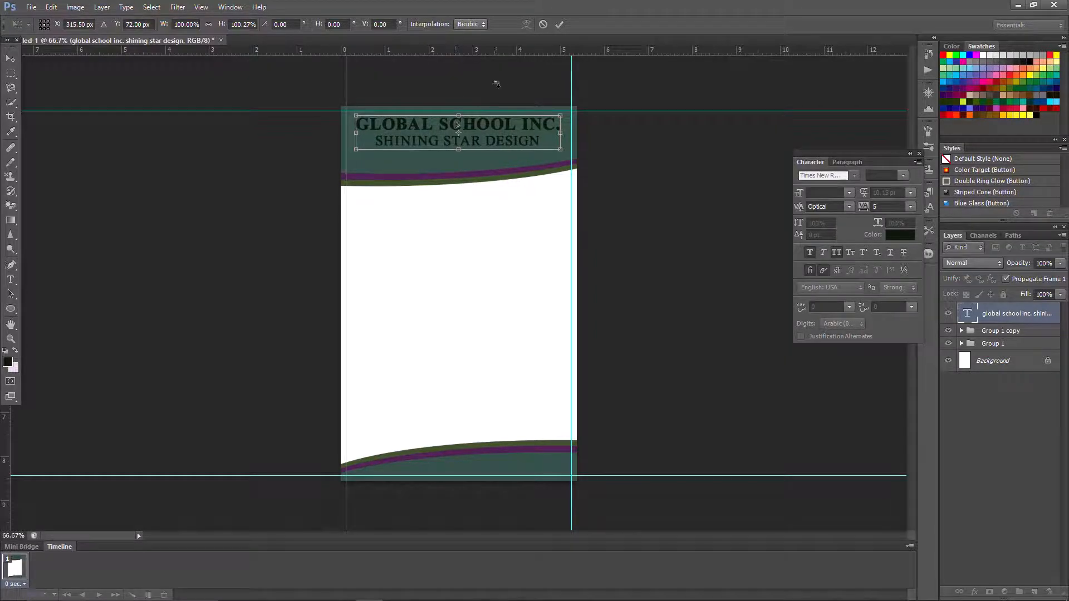
pyautogui.click(559, 25)
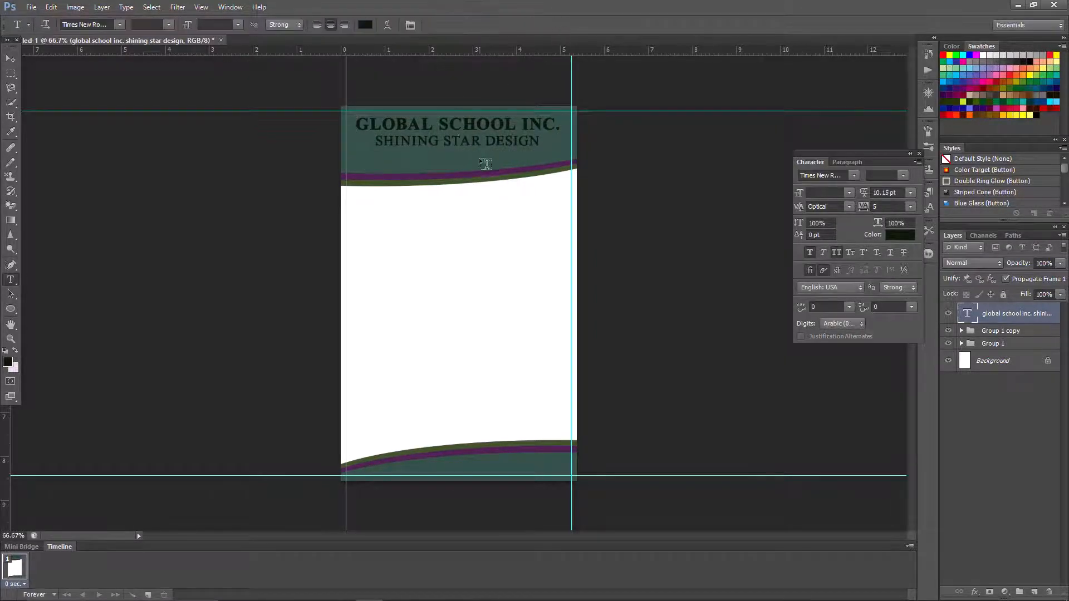
# - Draw a square rectangle near the card's top and fill it light grey
pyautogui.click(11, 309)
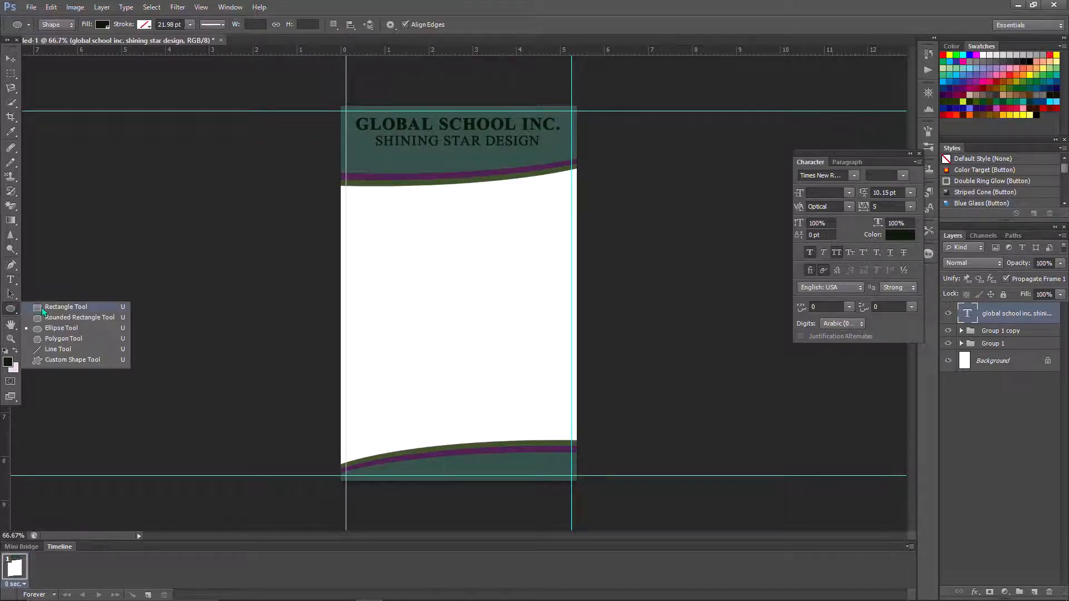
pyautogui.click(46, 311)
pyautogui.moveTo(415, 184); pyautogui.dragTo(459, 227)
pyautogui.click(103, 24)
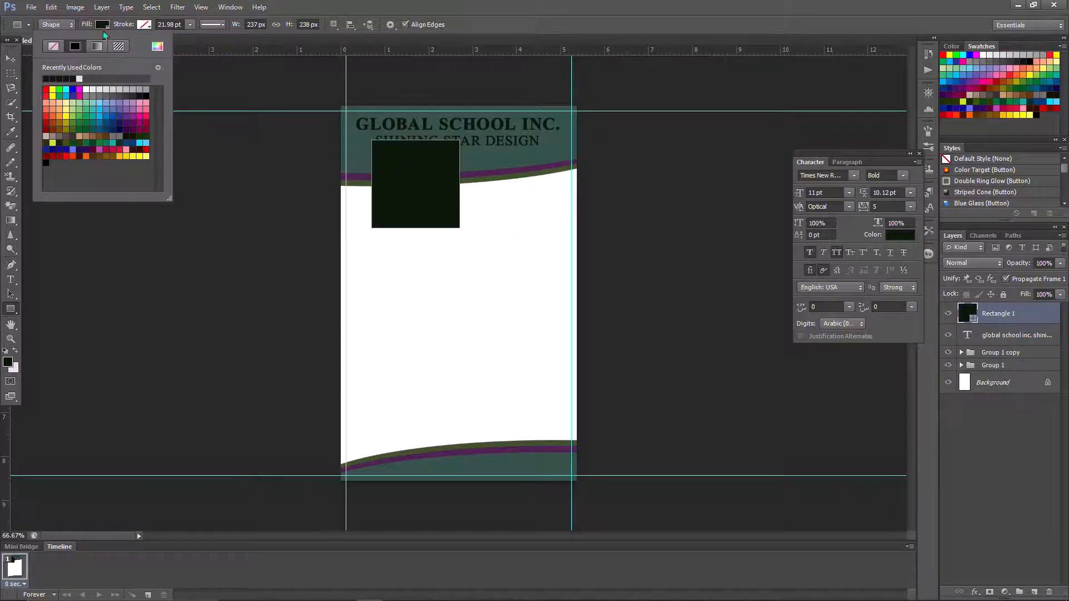
pyautogui.click(107, 89)
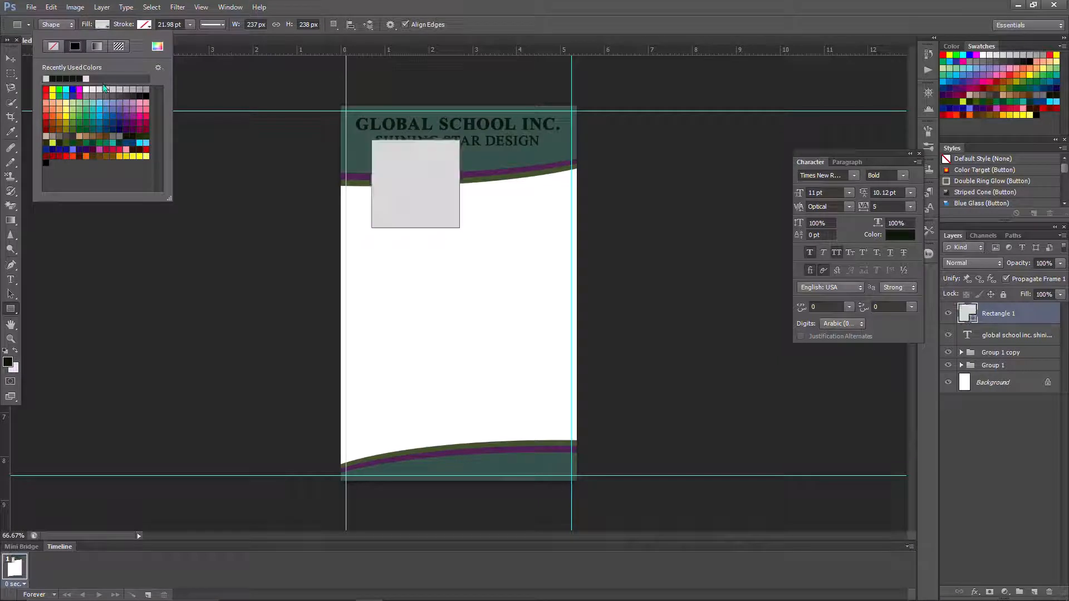
# - Move the grey square just below the heading, centred on the card
pyautogui.click(50, 7)
pyautogui.click(136, 213)
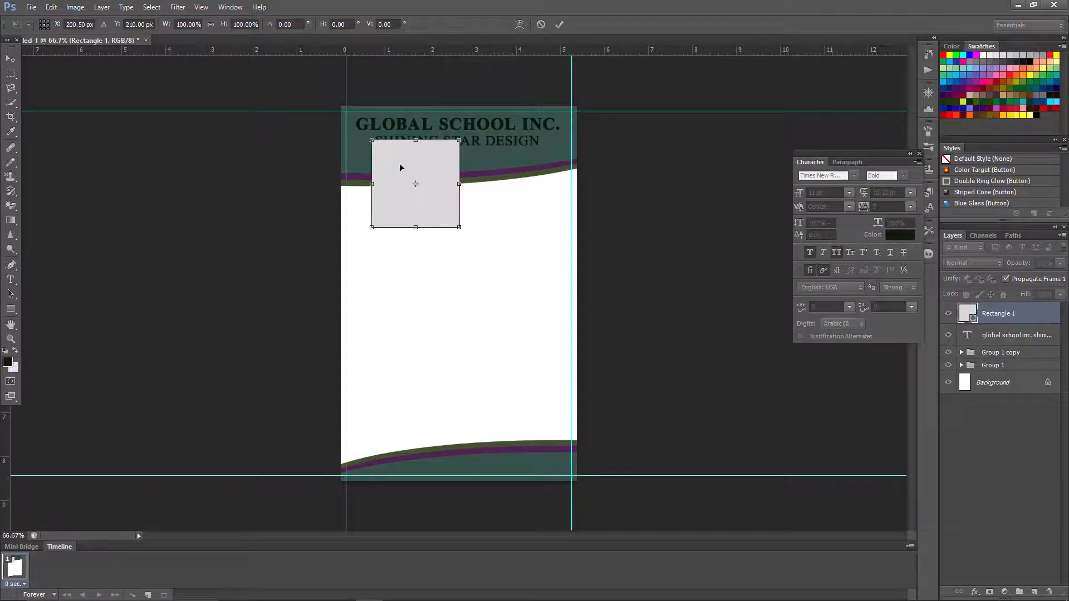
pyautogui.moveTo(410, 172); pyautogui.dragTo(452, 204)
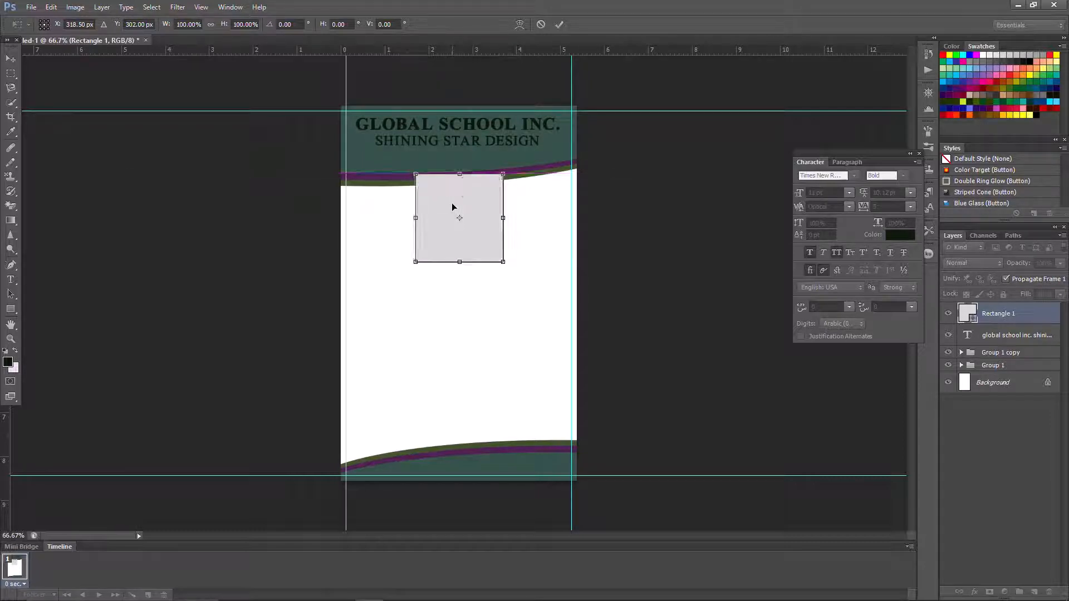
pyautogui.click(560, 25)
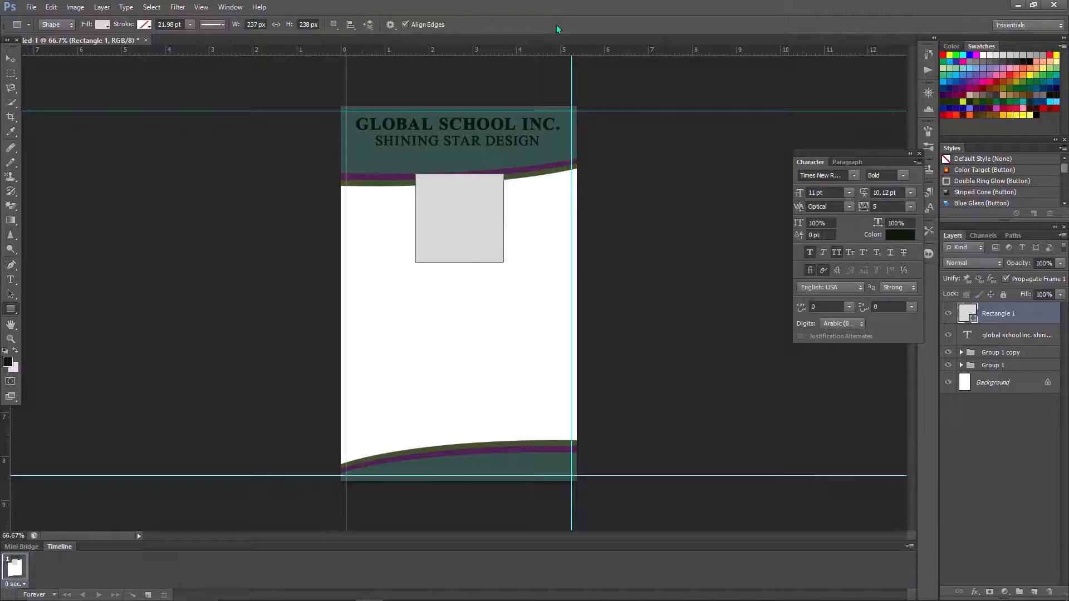
# - Add a 3 px black stroke positioned Inside to the Rectangle 1 grey square
pyautogui.doubleClick(1044, 318)
pyautogui.click(618, 159)
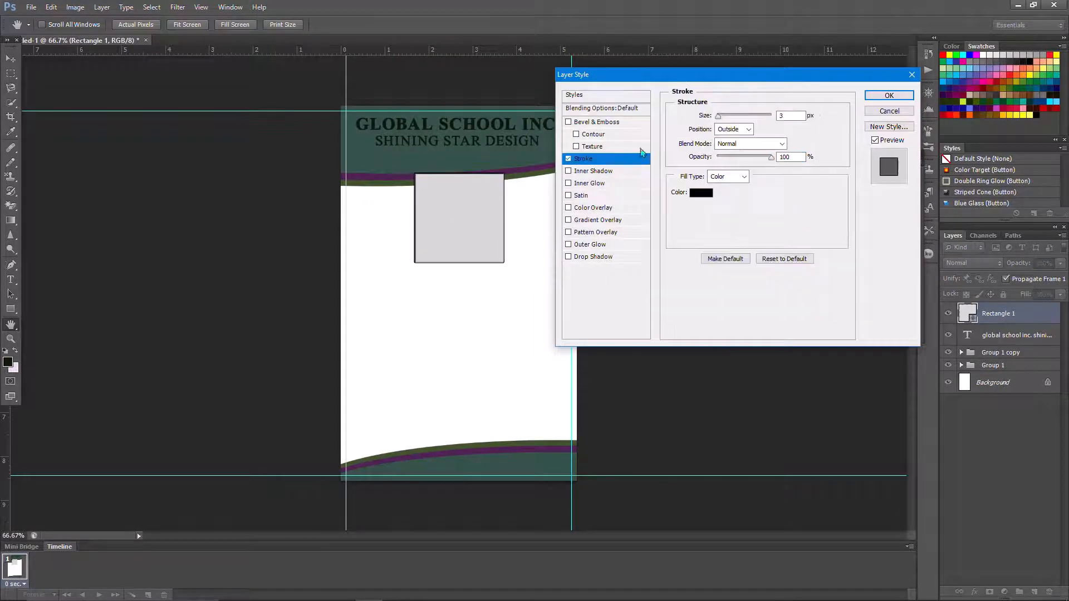
pyautogui.moveTo(718, 116); pyautogui.dragTo(723, 118)
pyautogui.click(749, 129)
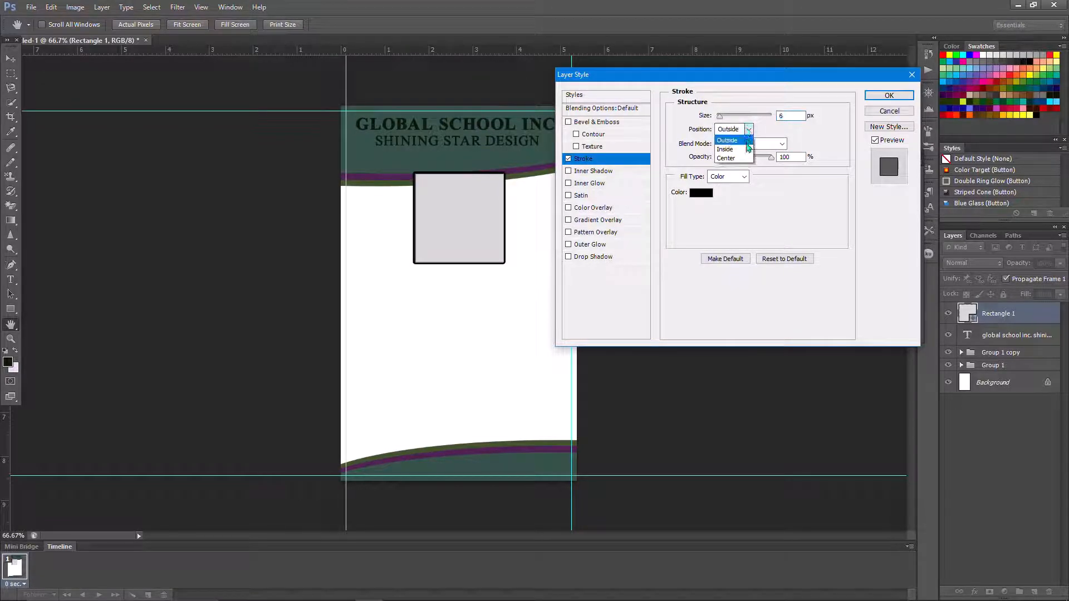
pyautogui.click(748, 149)
pyautogui.click(786, 116)
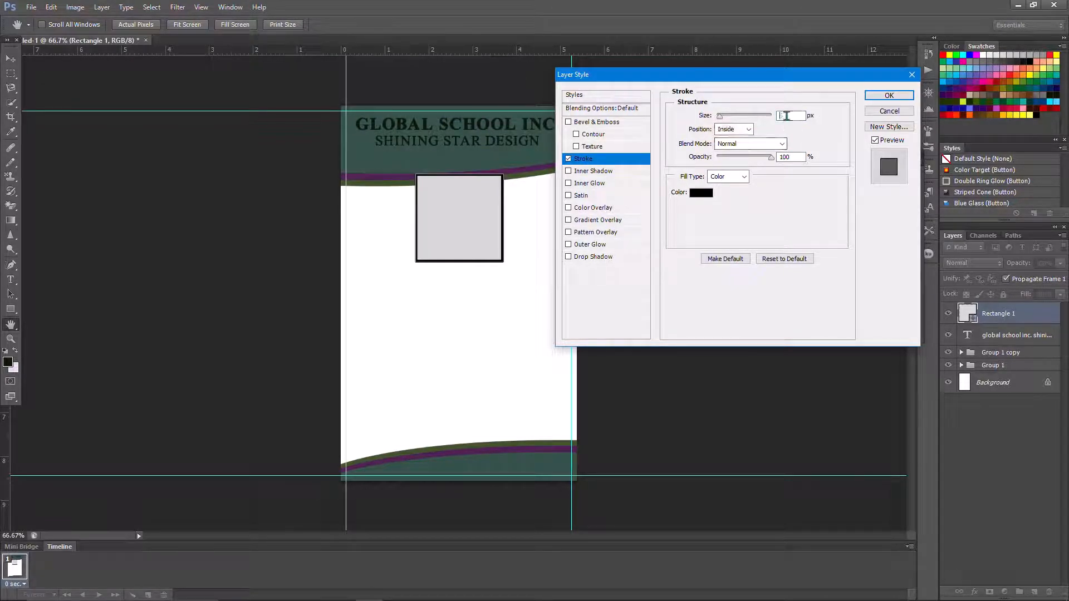
pyautogui.write('3')
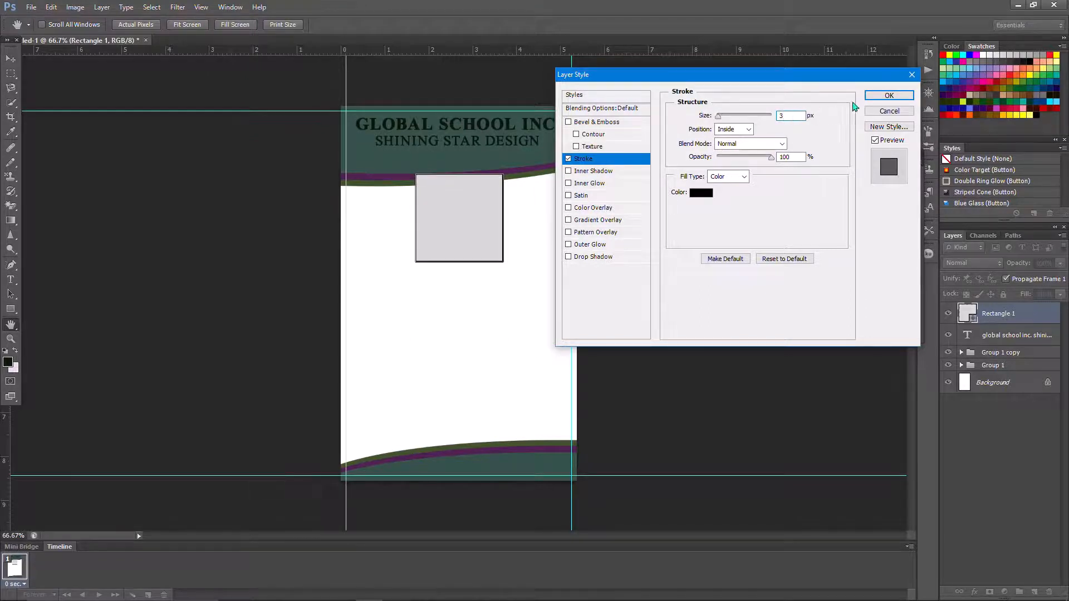
pyautogui.click(889, 95)
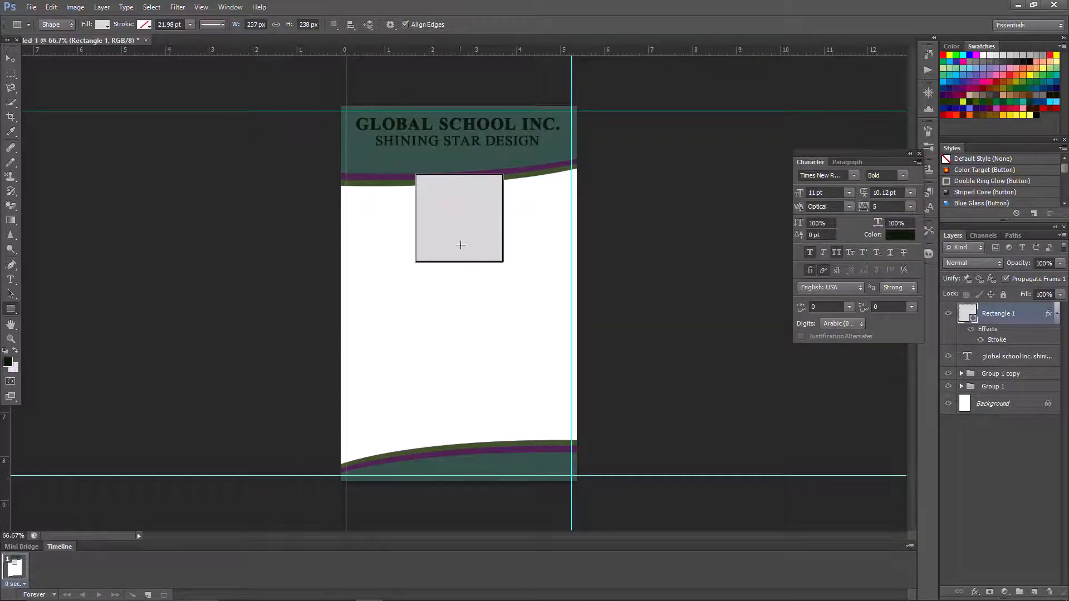
# - Open Pictures > Video Projects in File Explorer beside the canvas and drag a child's photo onto the card
pyautogui.moveTo(259, 597)
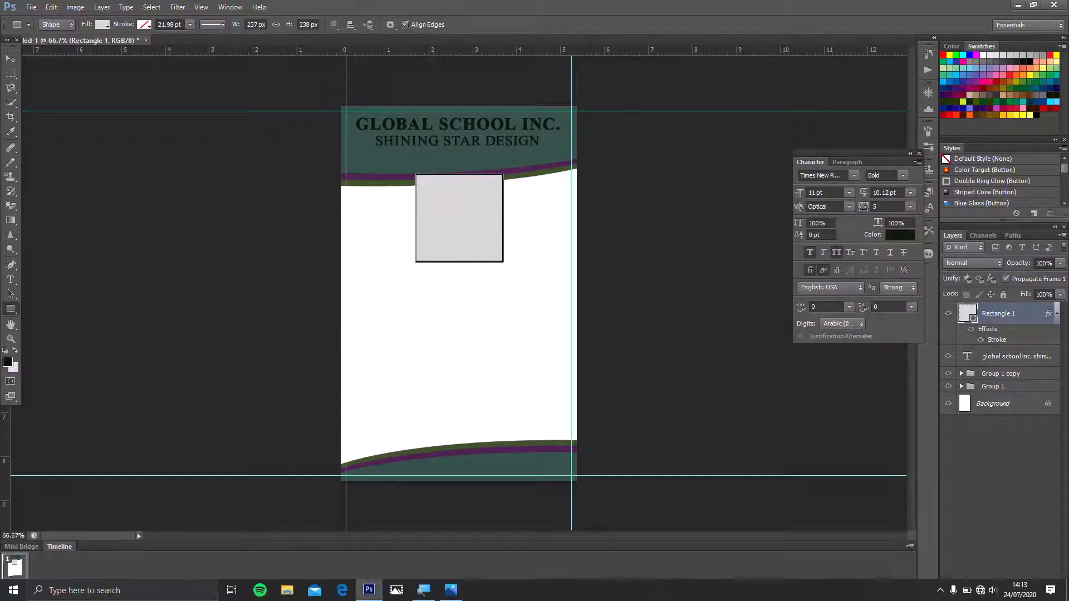
pyautogui.click(286, 595)
pyautogui.rightClick(356, 420)
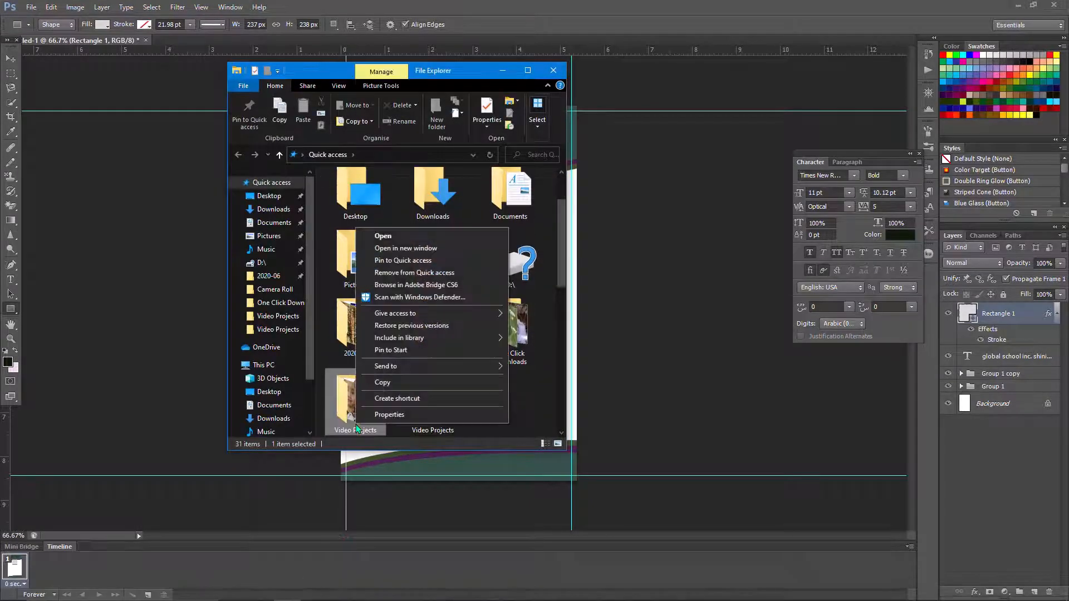
pyautogui.click(383, 236)
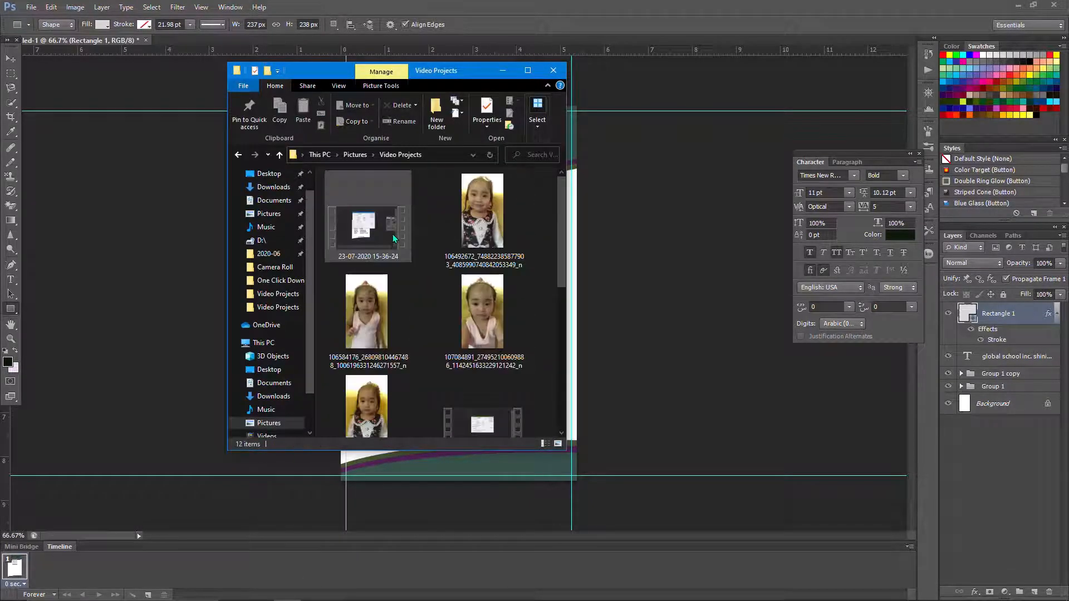
pyautogui.moveTo(420, 78); pyautogui.dragTo(873, 77)
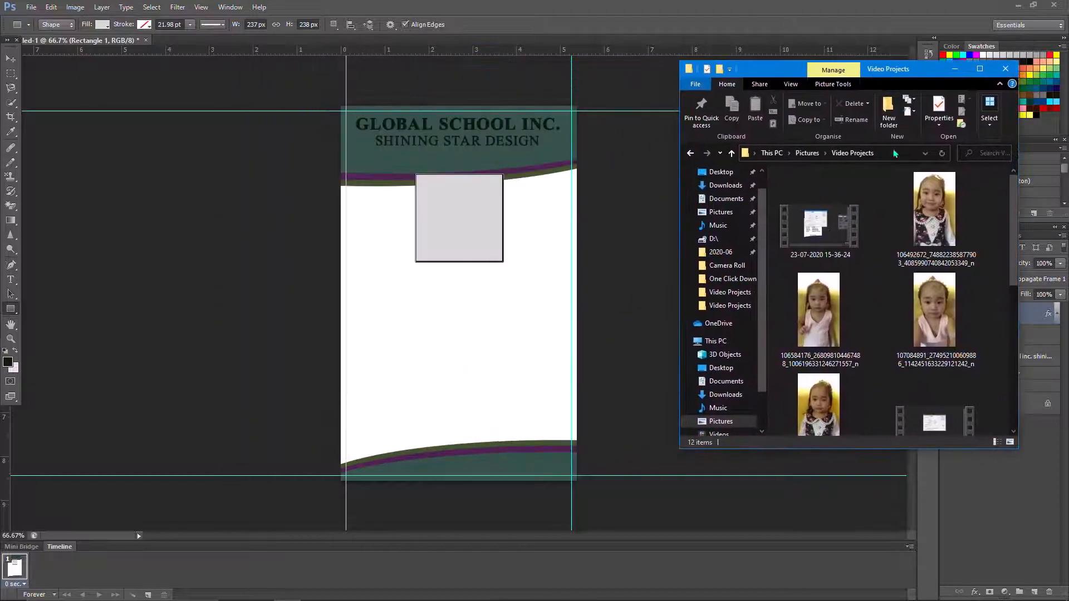
pyautogui.moveTo(927, 214); pyautogui.dragTo(446, 337)
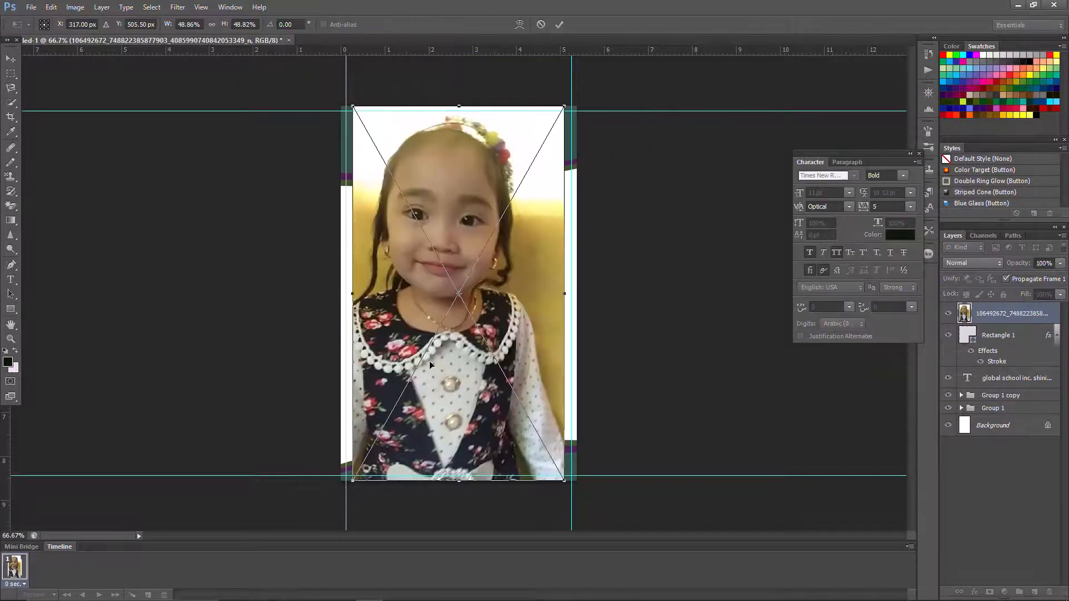
# - Shrink the photo toward the card's top-right and apply an Image > Adjustments > Variations adjustment
pyautogui.moveTo(353, 482); pyautogui.dragTo(413, 326)
pyautogui.click(558, 25)
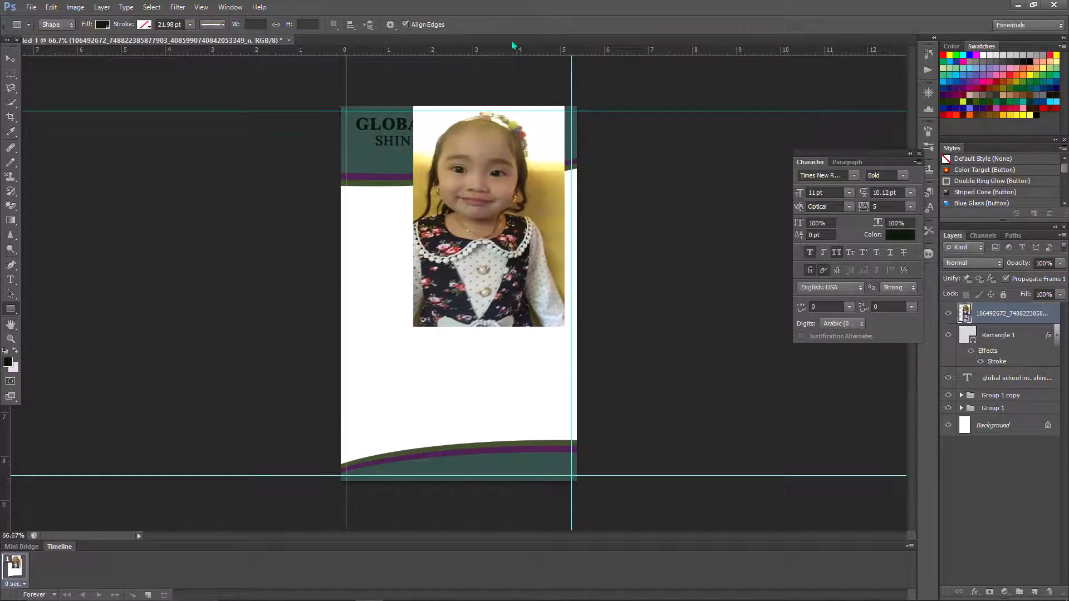
pyautogui.click(72, 8)
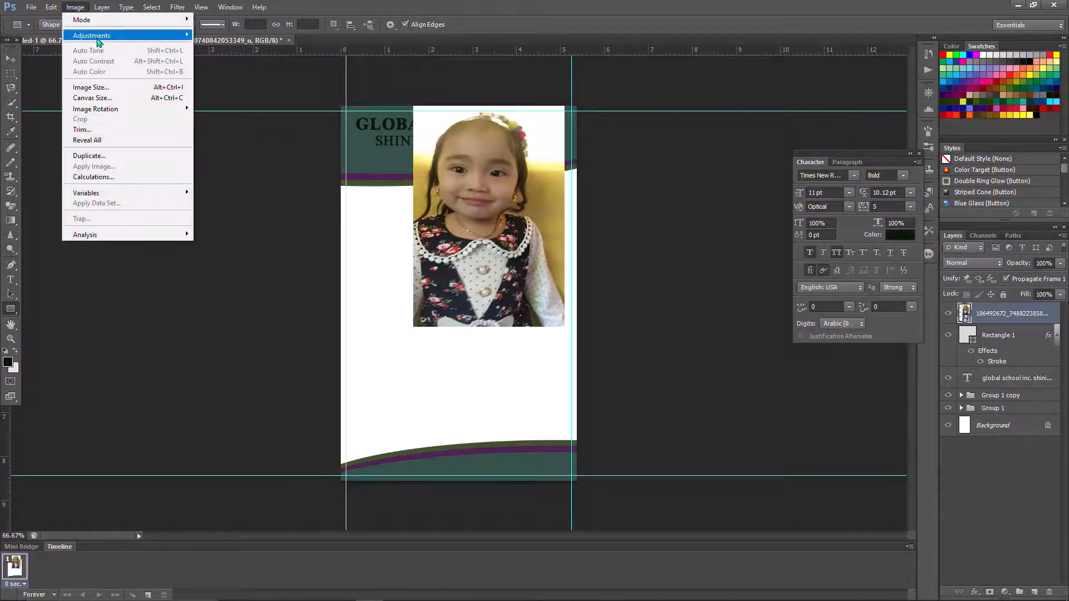
pyautogui.moveTo(129, 36)
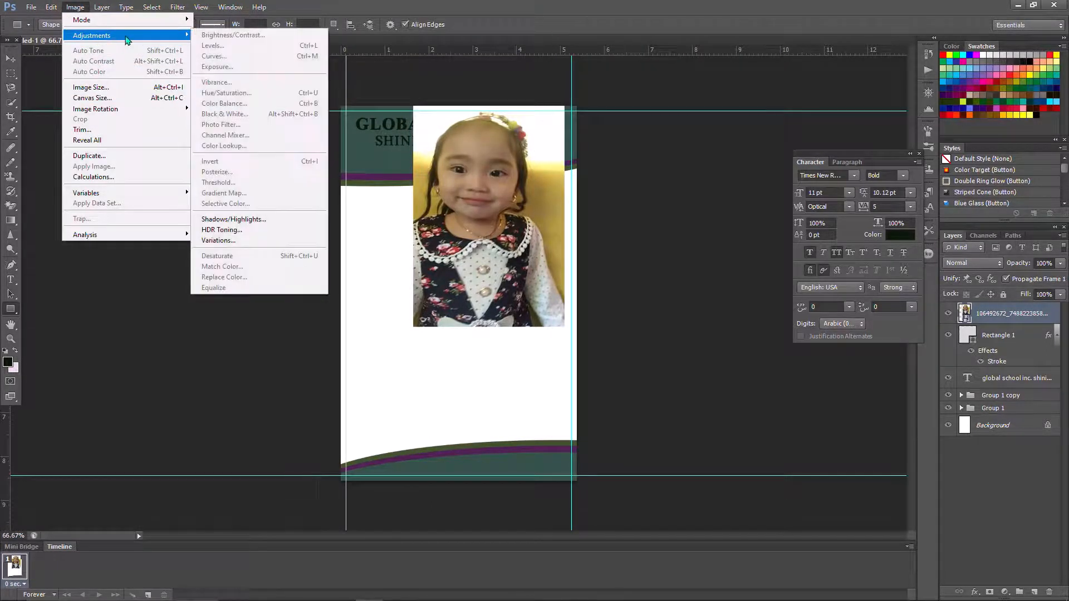
pyautogui.click(245, 241)
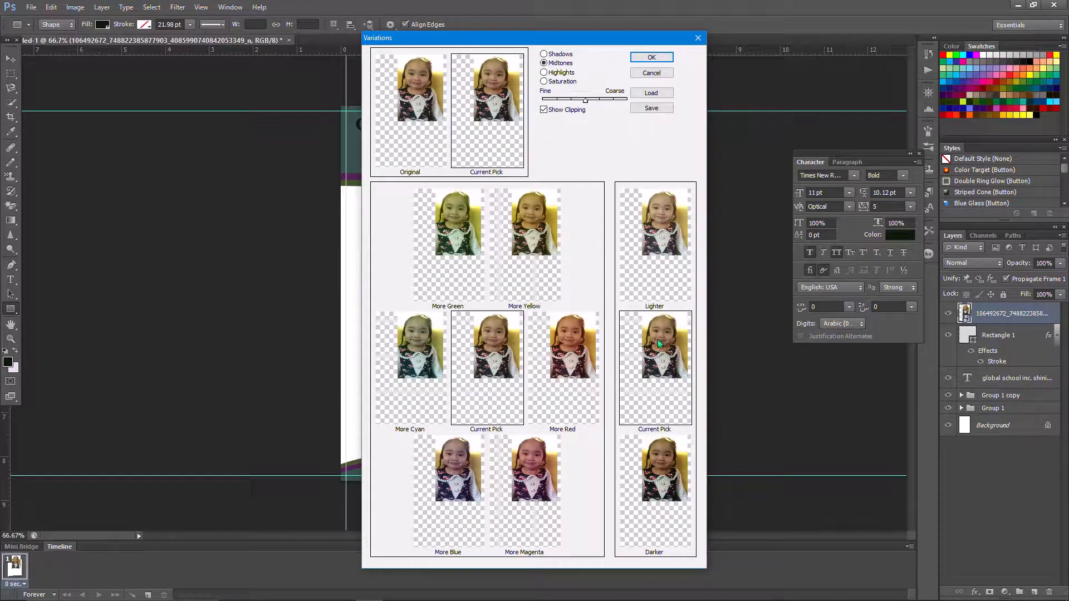
pyautogui.click(652, 58)
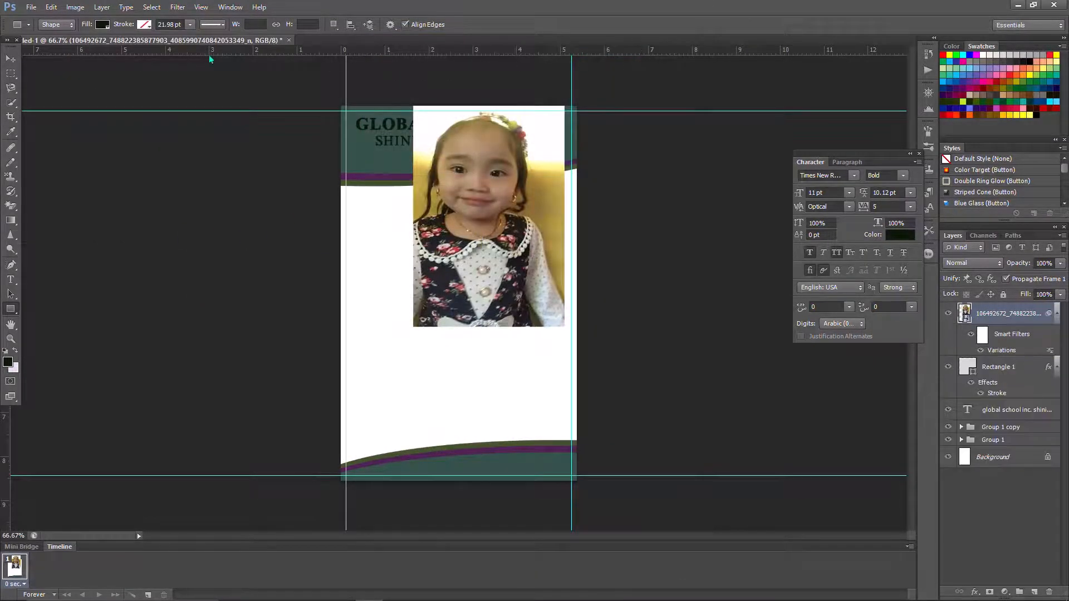
# - Apply Shadows/Highlights to the photo with Shadows lowered to 7
pyautogui.click(78, 9)
pyautogui.moveTo(92, 35)
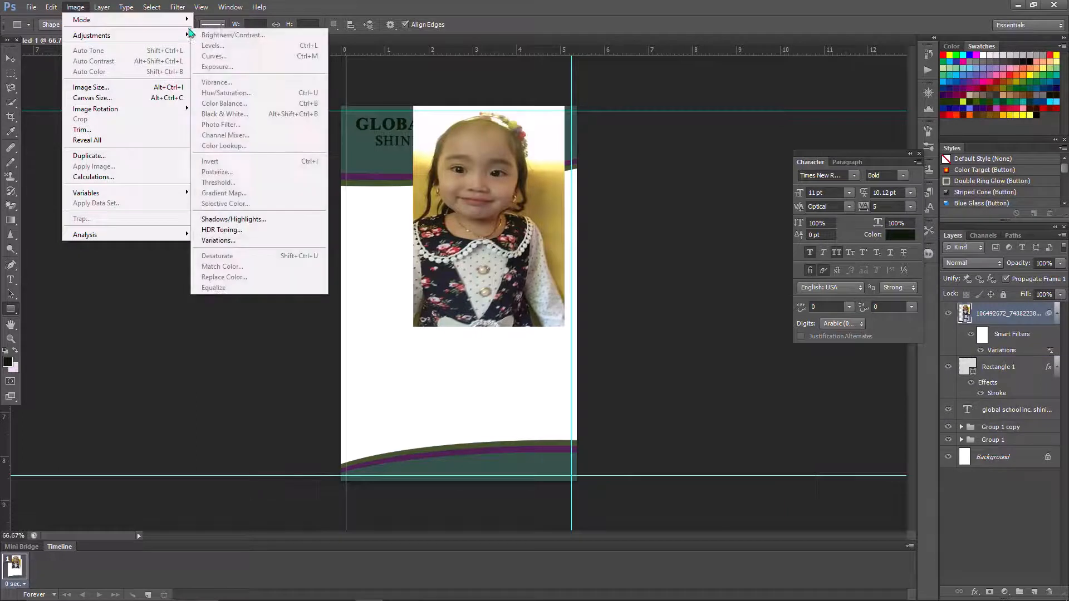
pyautogui.click(256, 220)
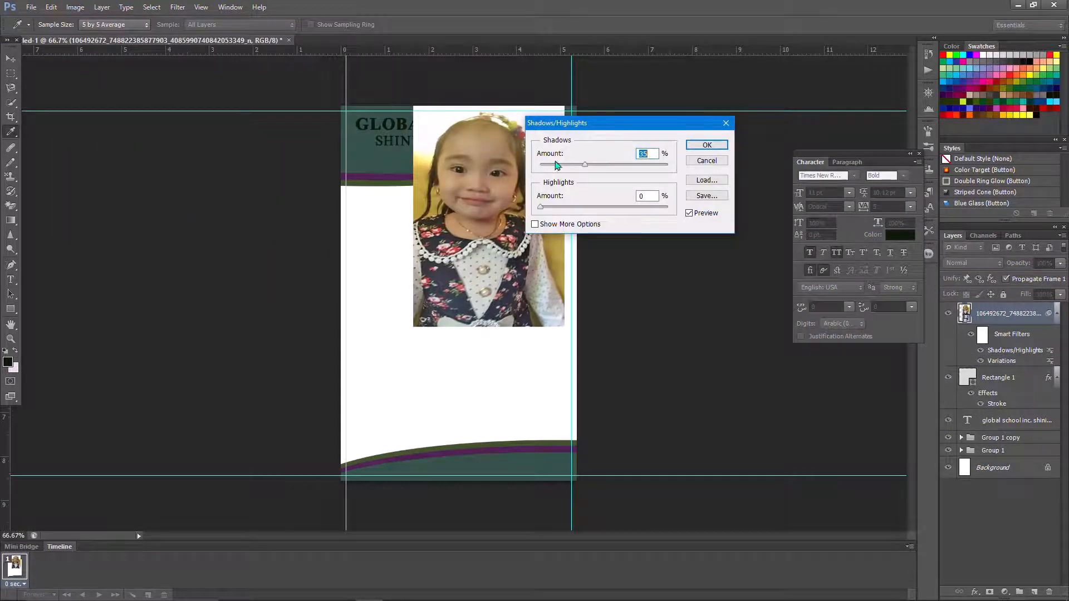
pyautogui.moveTo(554, 165); pyautogui.dragTo(549, 164)
pyautogui.click(633, 208)
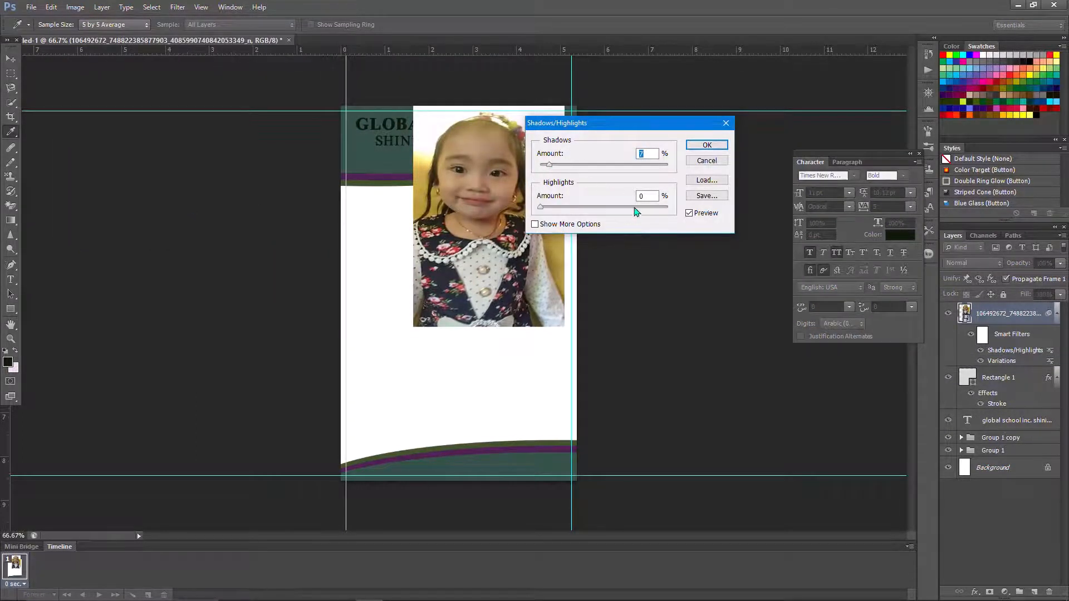
pyautogui.click(707, 145)
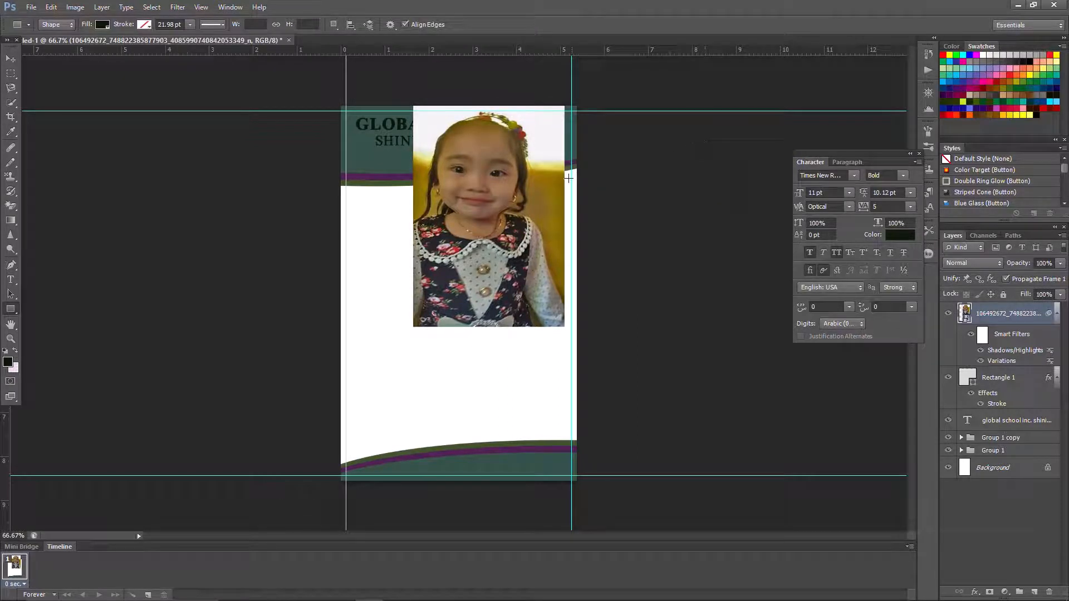
# - Clip the photo layer into the rectangle, then scale and position it so her face fills the frame
pyautogui.rightClick(1037, 324)
pyautogui.click(940, 378)
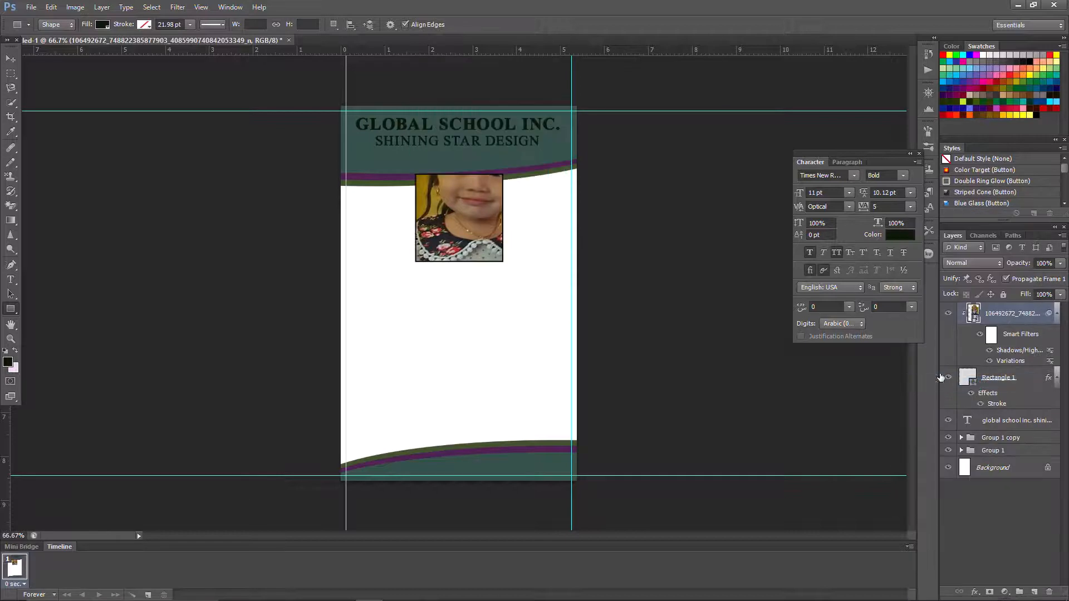
pyautogui.rightClick(492, 234)
pyautogui.click(521, 352)
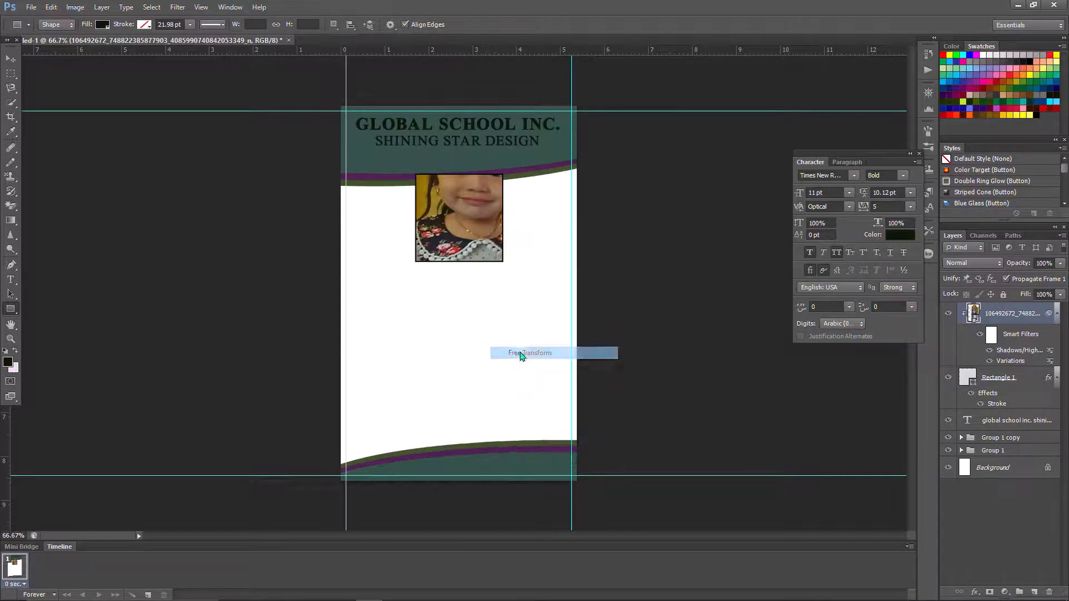
pyautogui.click(539, 233)
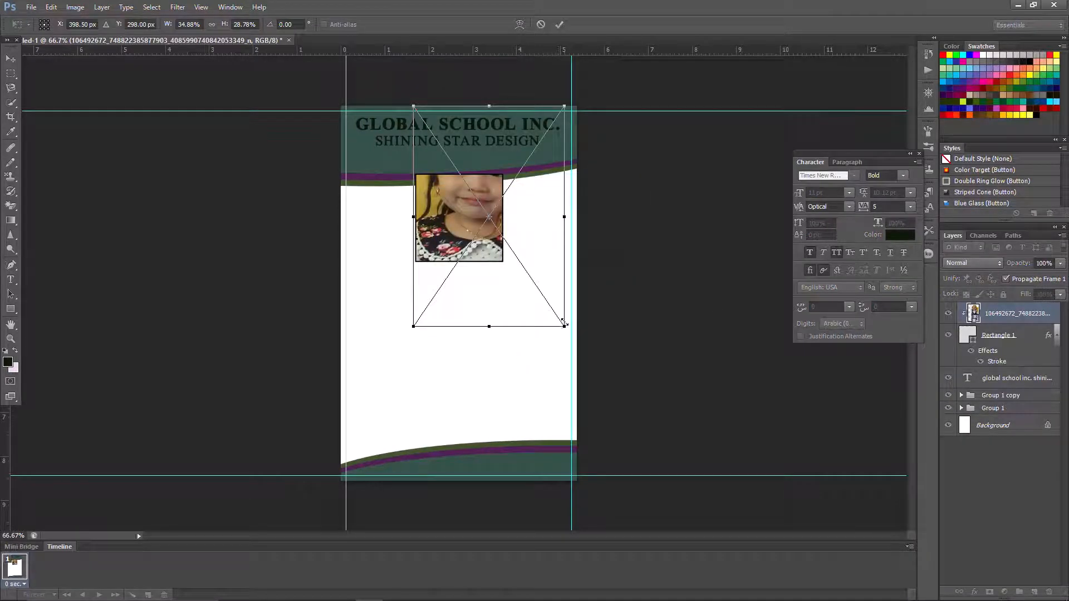
pyautogui.moveTo(563, 325); pyautogui.dragTo(513, 246)
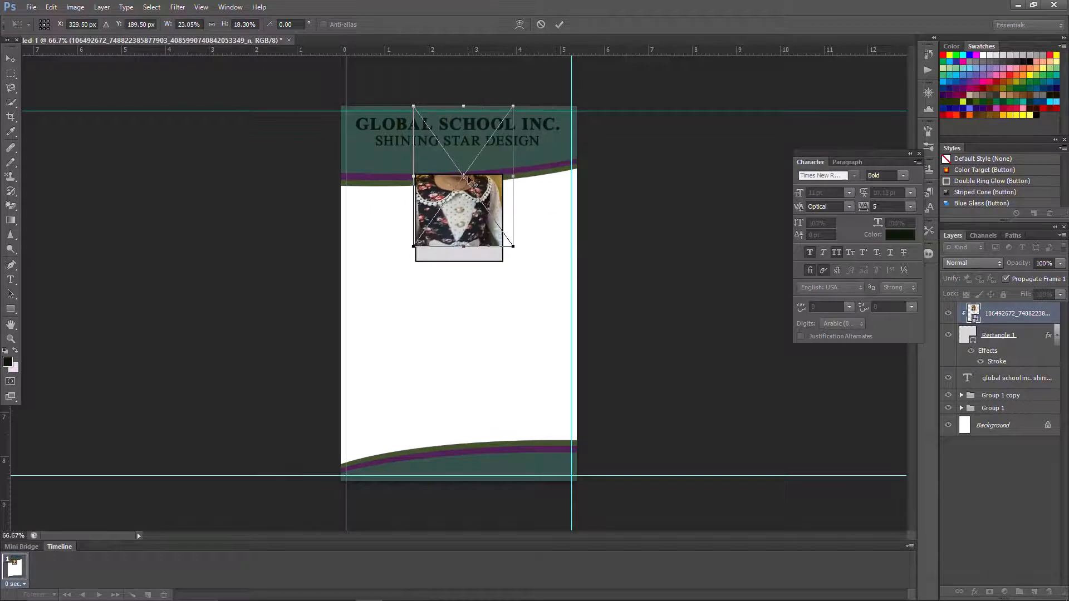
pyautogui.moveTo(460, 169); pyautogui.dragTo(518, 235)
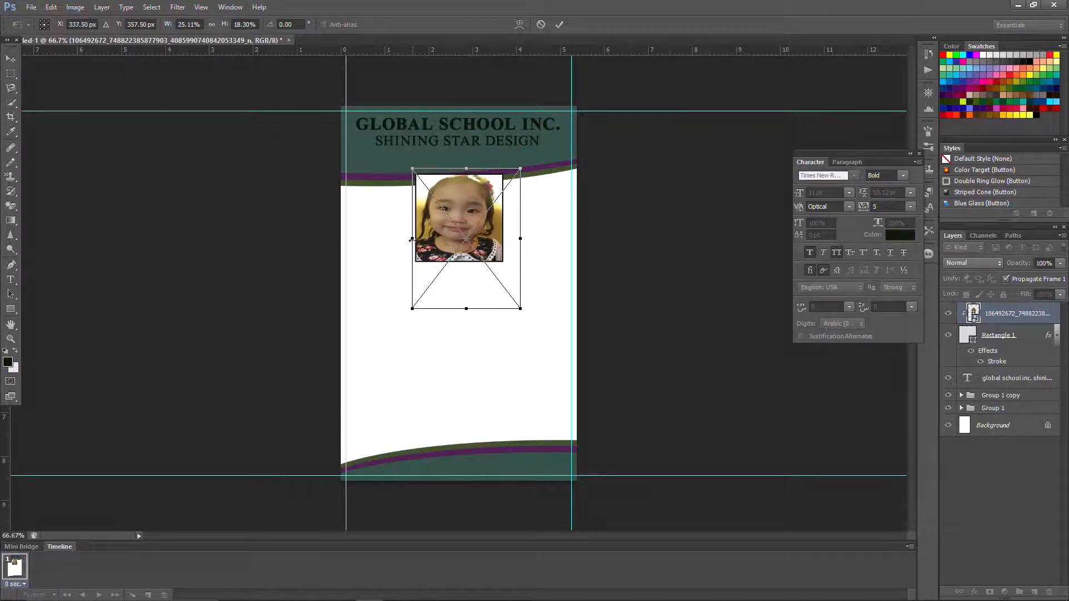
pyautogui.moveTo(411, 239); pyautogui.dragTo(415, 239)
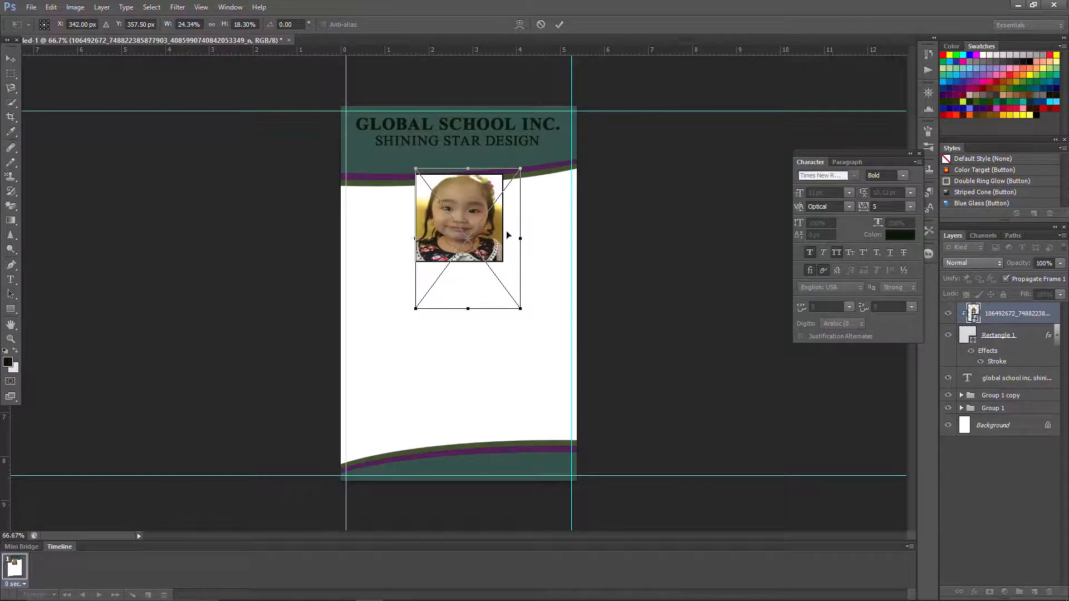
pyautogui.moveTo(519, 244); pyautogui.dragTo(517, 244)
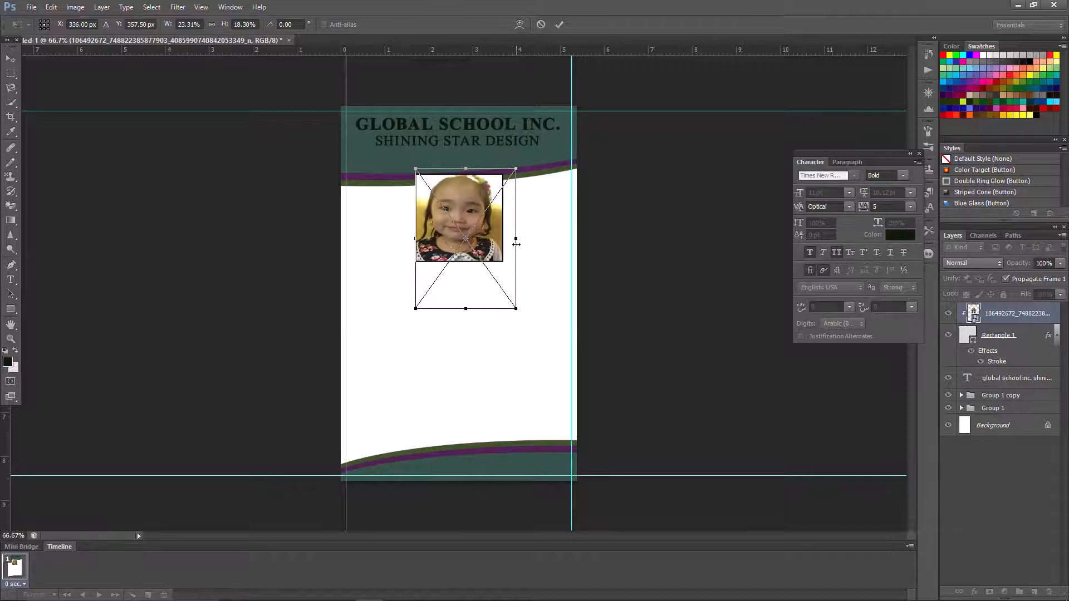
pyautogui.click(558, 25)
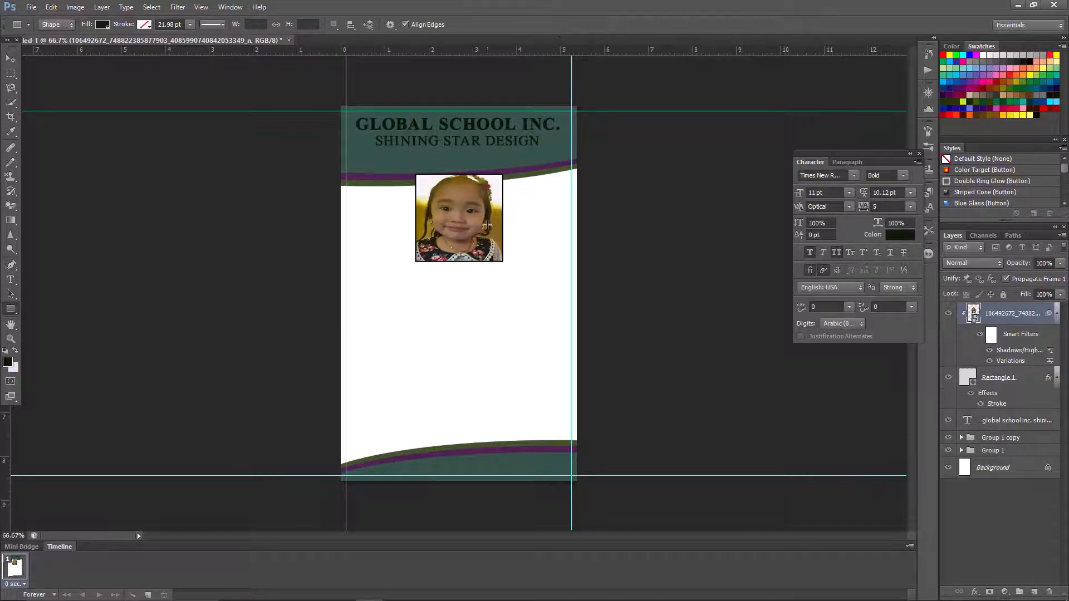
# - Type the cardholder's name and 'GRAPHIC DESIGNER' in a new text block below the photo
pyautogui.click(10, 280)
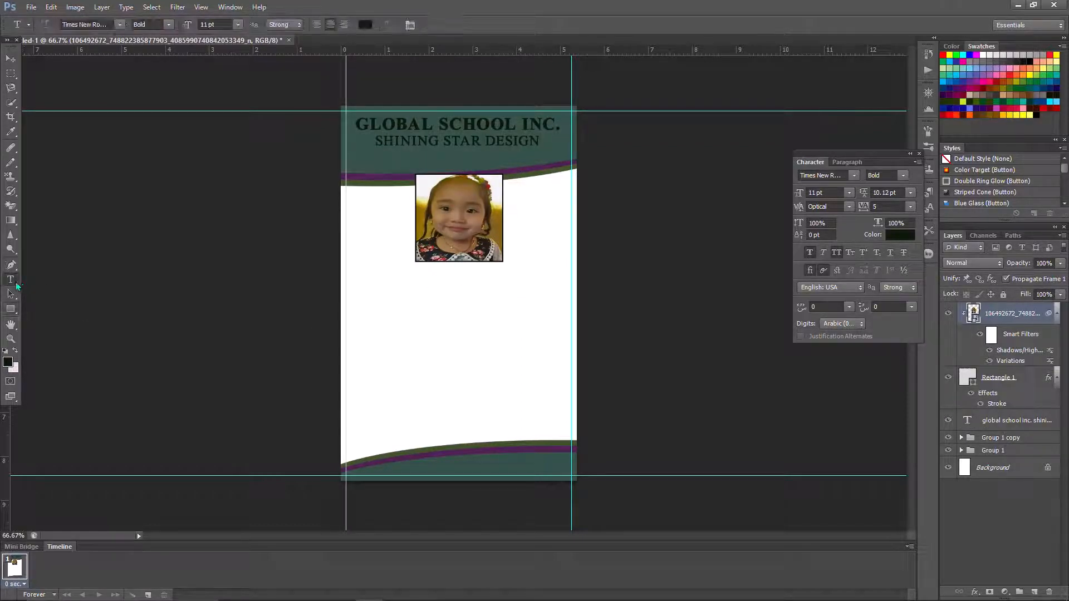
pyautogui.click(440, 312)
pyautogui.write('TAB')
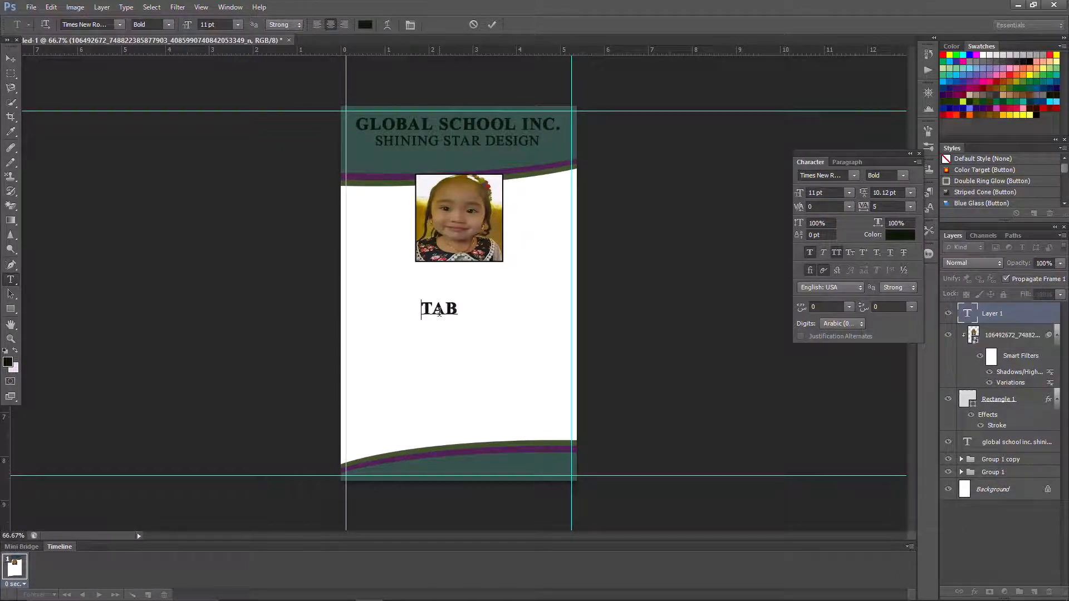
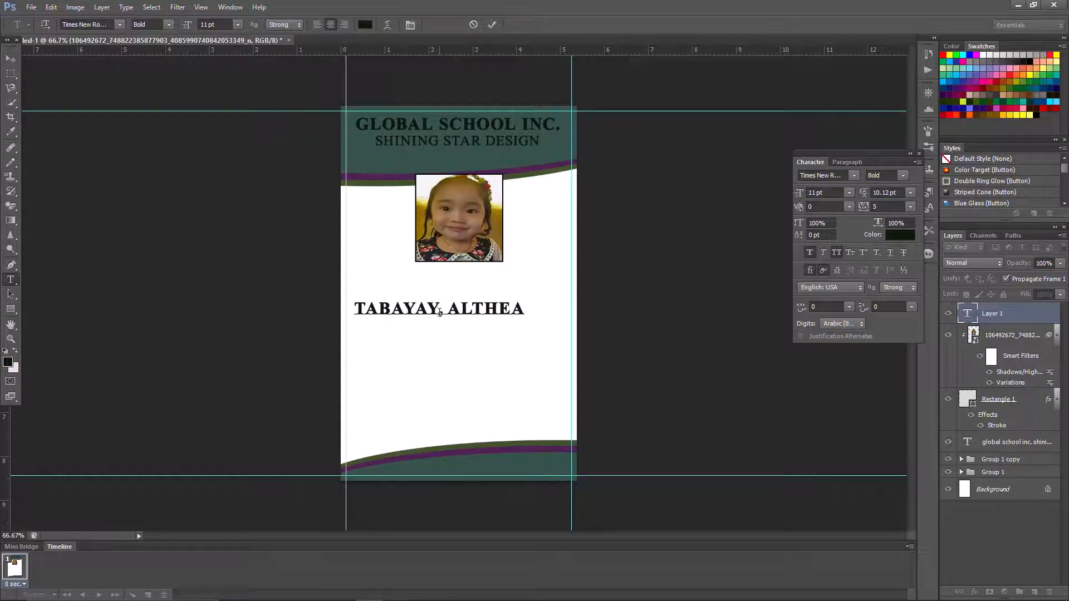
pyautogui.write('GRAPHIC ES')
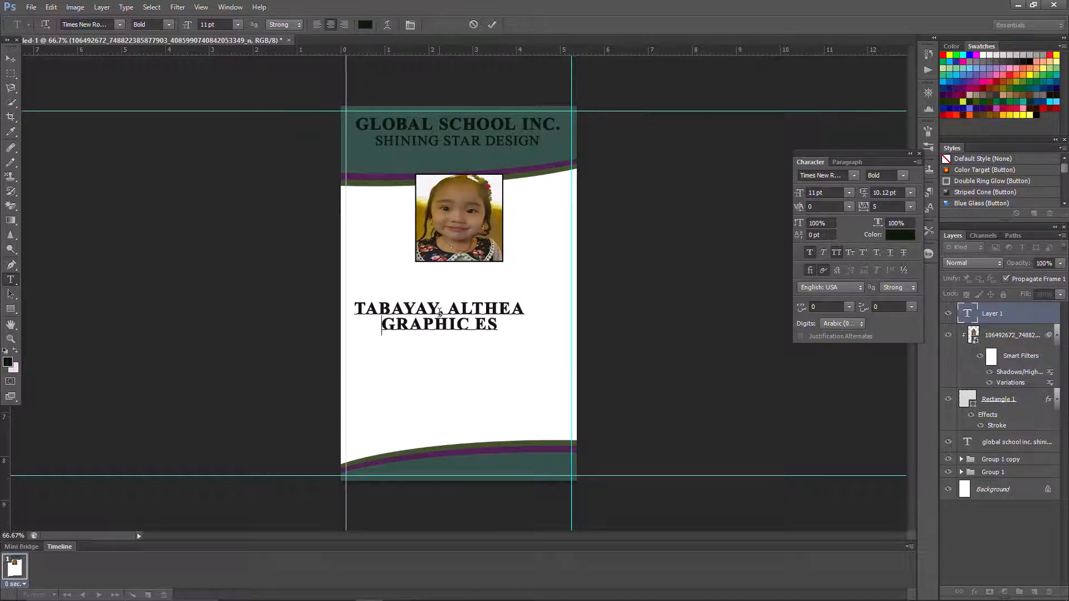
pyautogui.press('BackSpace')
pyautogui.press('BackSpace')
pyautogui.press('BackSpace')
pyautogui.write('DESI')
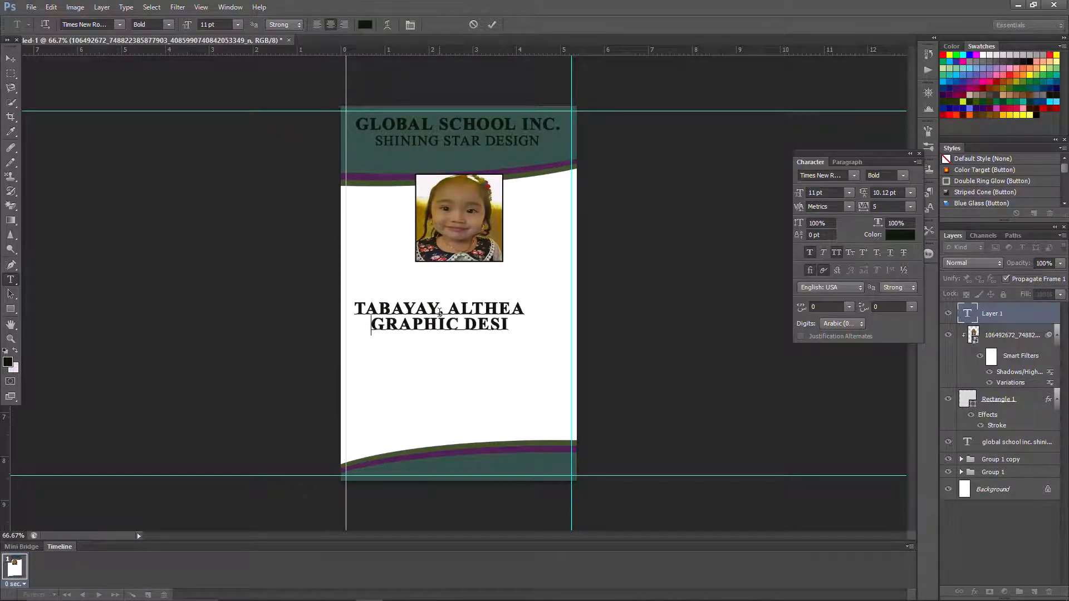
pyautogui.write('G')
pyautogui.write('NER')
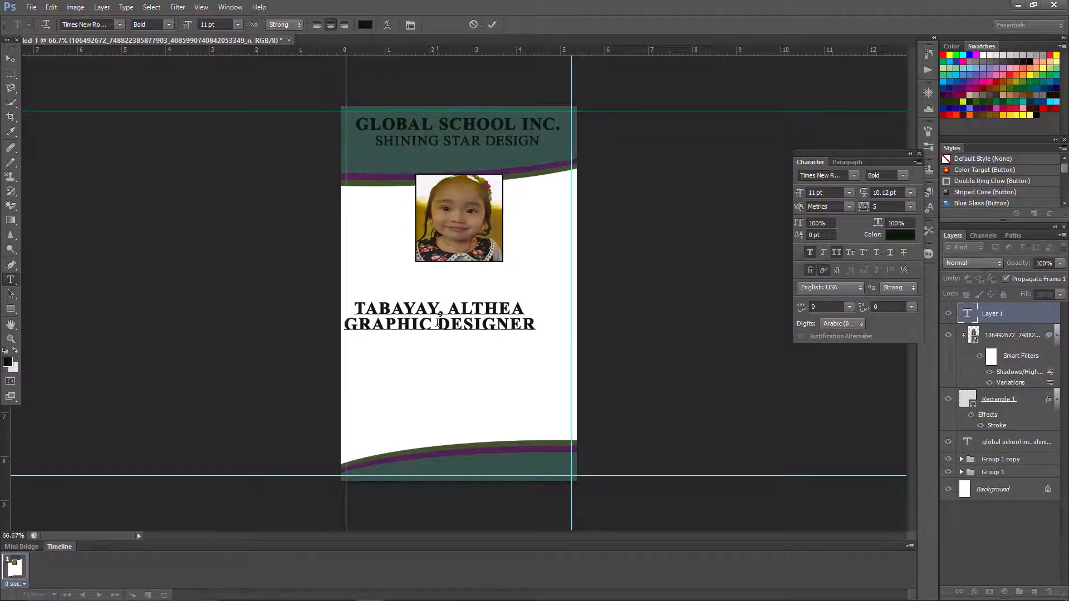
# - Format the GRAPHIC DESIGNER line as Regular 9 pt, Optical kerning, 10 pt leading
pyautogui.moveTo(344, 324); pyautogui.dragTo(536, 324)
pyautogui.click(894, 175)
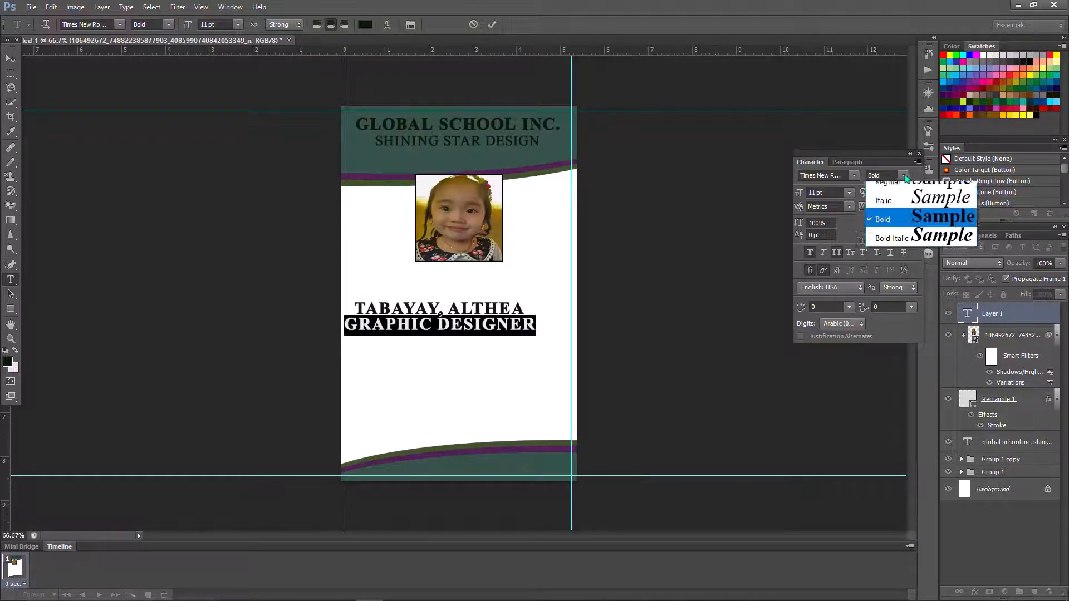
pyautogui.click(902, 188)
pyautogui.click(849, 193)
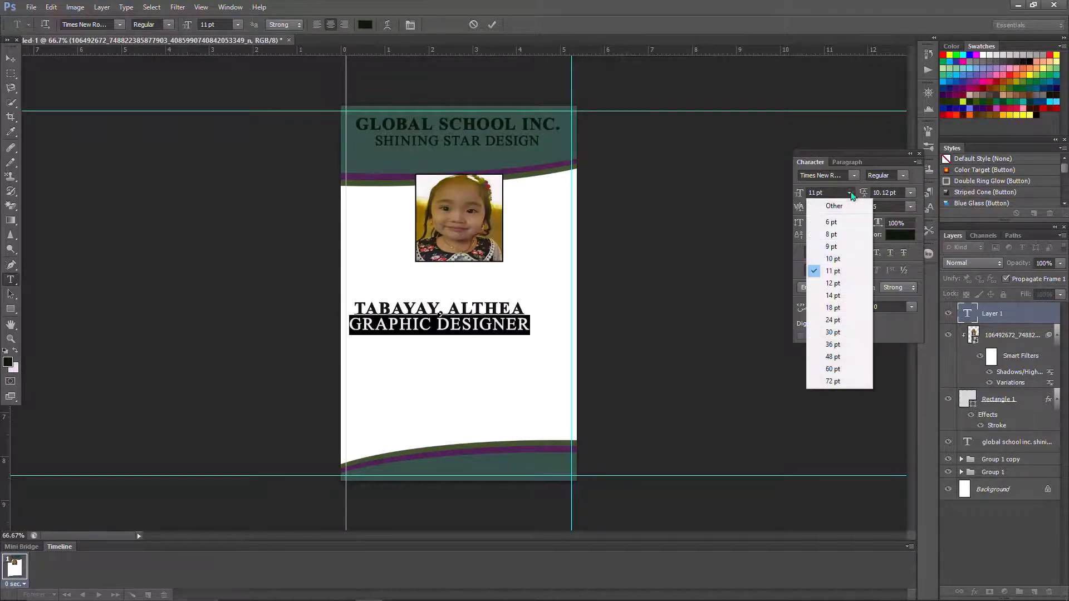
pyautogui.click(832, 246)
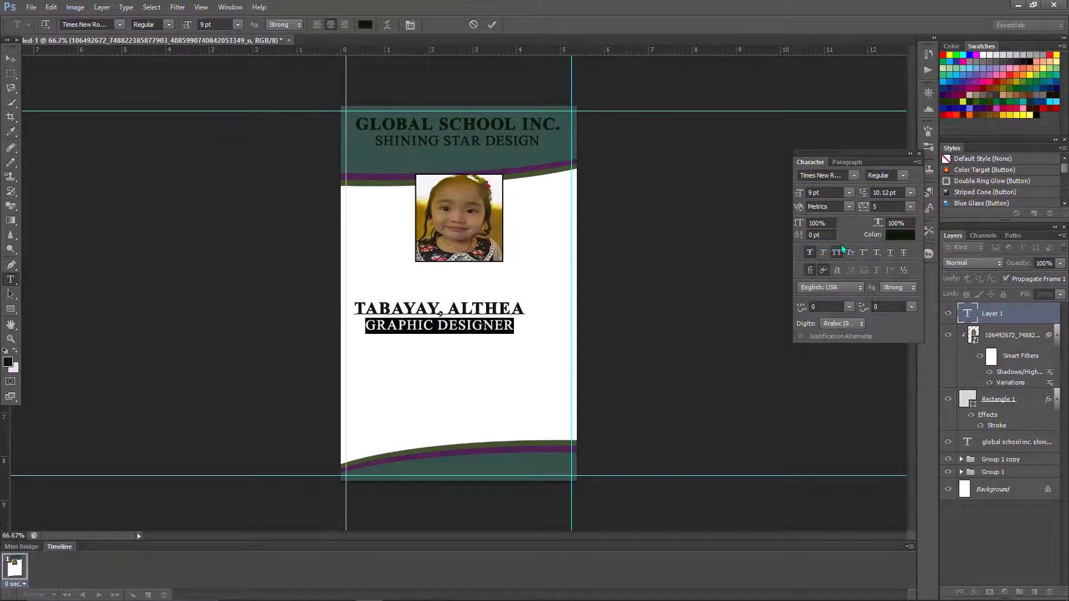
pyautogui.click(849, 207)
pyautogui.click(847, 232)
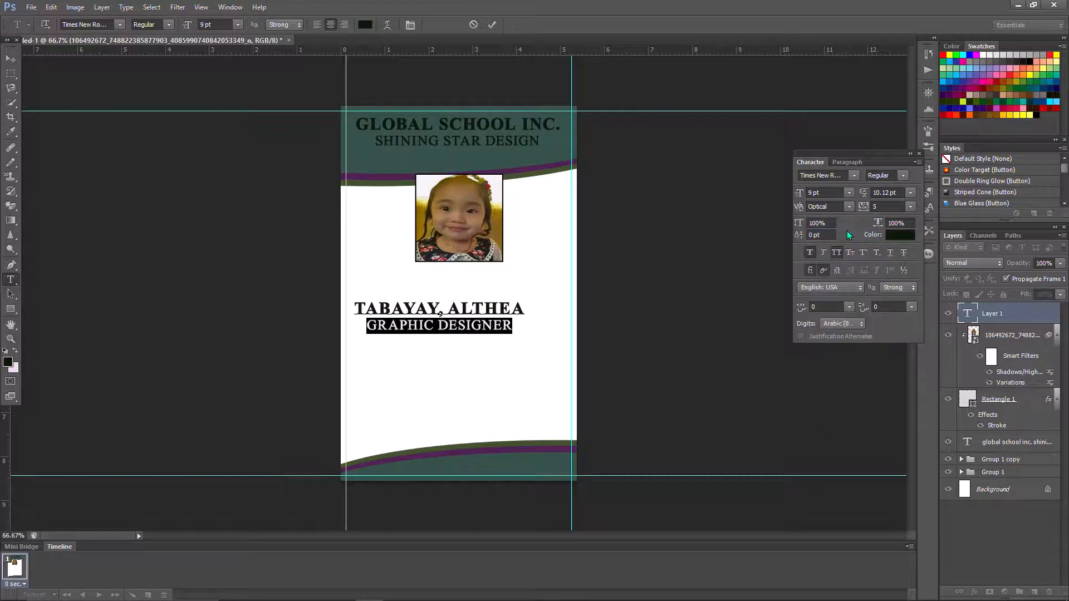
pyautogui.click(910, 192)
pyautogui.click(898, 258)
pyautogui.click(492, 24)
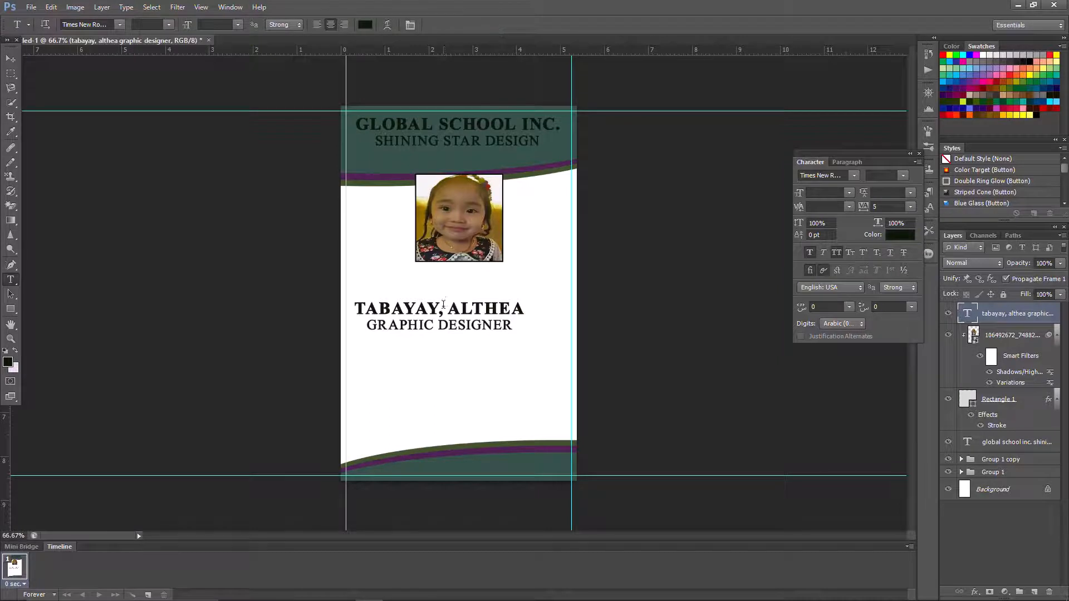
# - Set the name line to 10 pt and reduce the title line to 8 pt
pyautogui.tripleClick(444, 308)
pyautogui.click(849, 193)
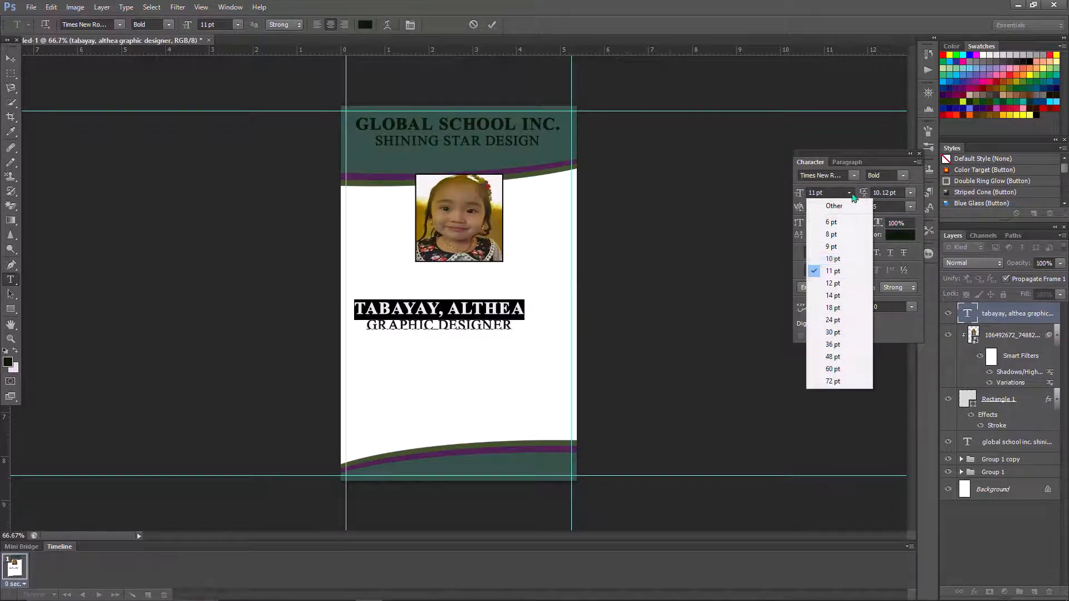
pyautogui.click(847, 264)
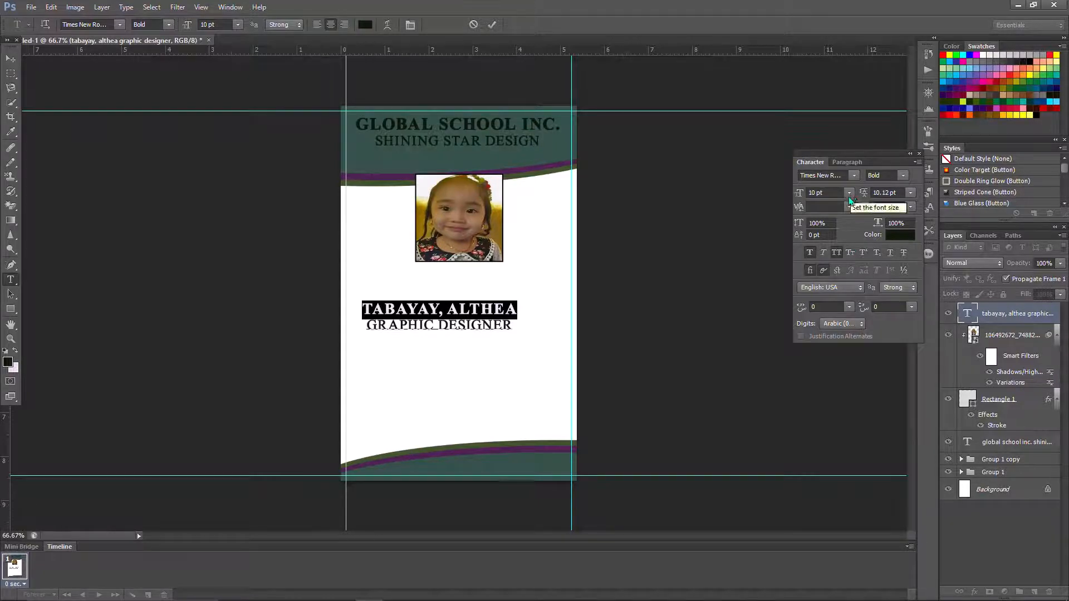
pyautogui.click(494, 29)
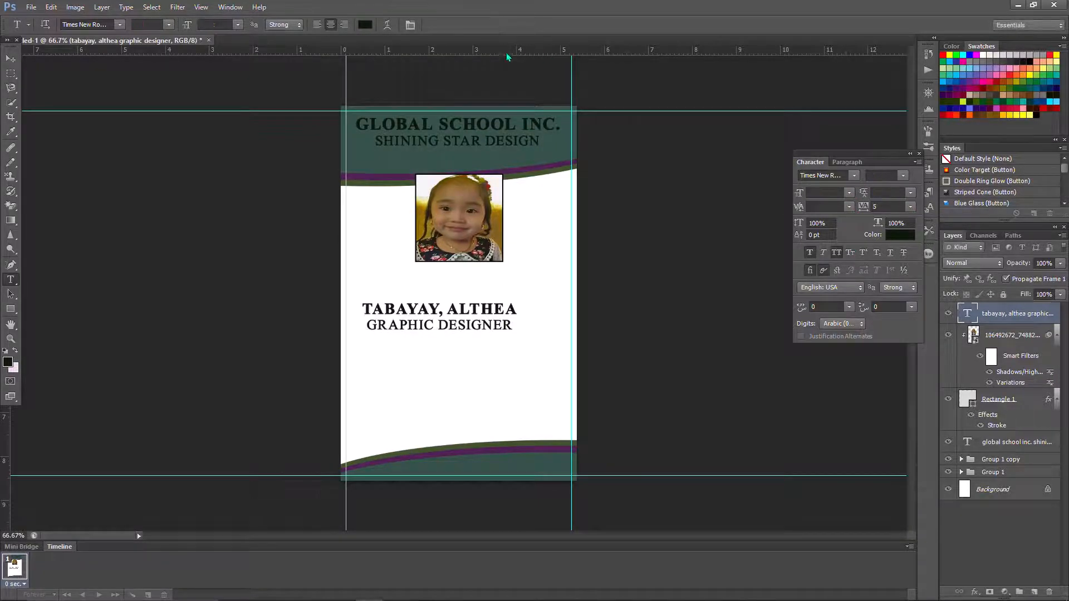
pyautogui.tripleClick(439, 324)
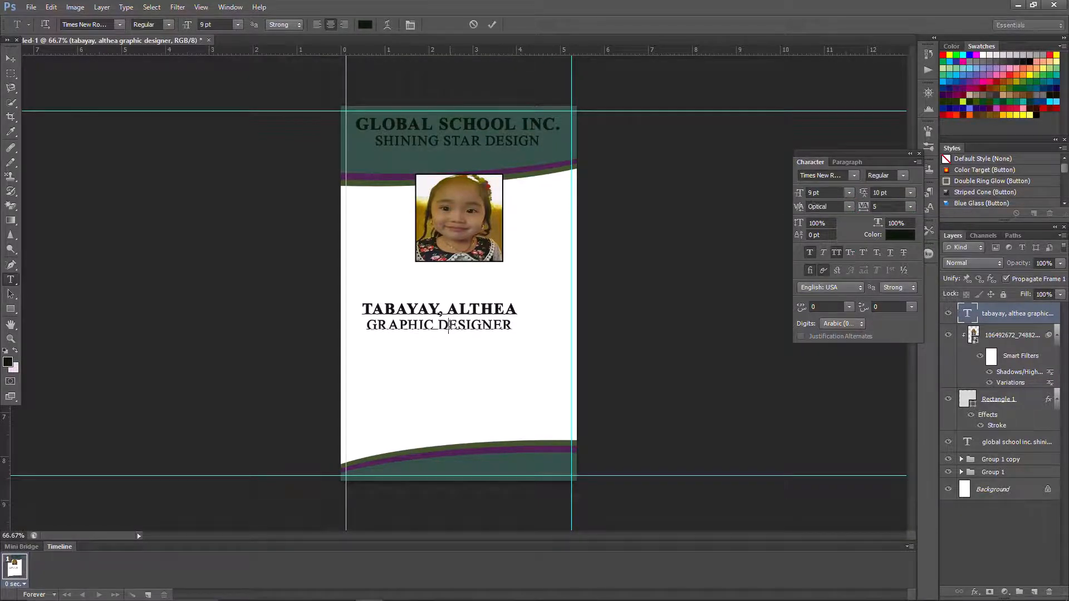
pyautogui.click(848, 192)
pyautogui.click(843, 237)
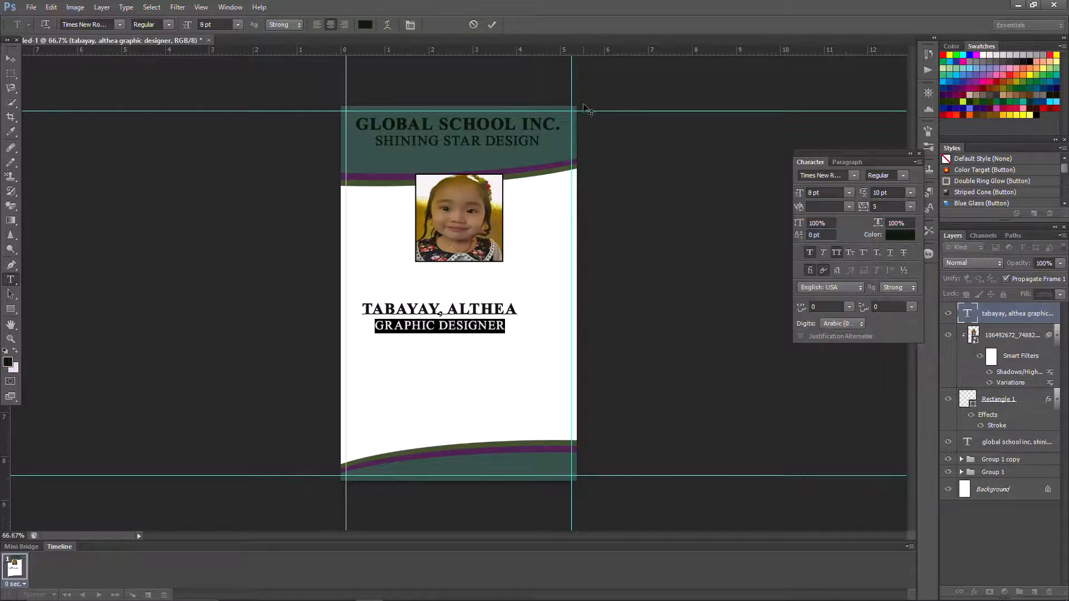
pyautogui.click(492, 24)
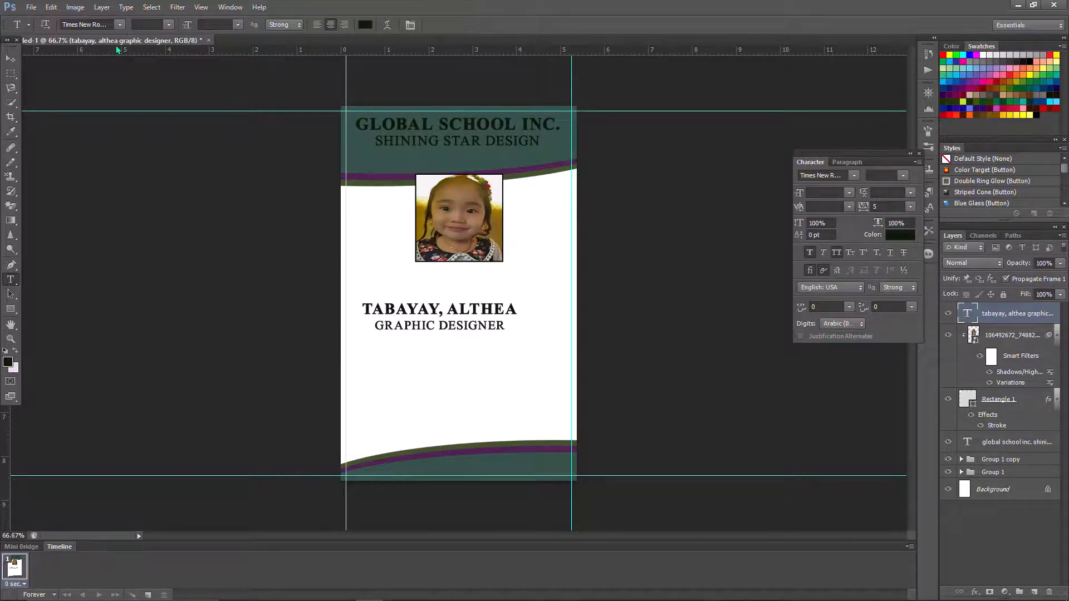
# - Move the name and title text block up just beneath the photo
pyautogui.click(50, 7)
pyautogui.click(83, 213)
pyautogui.moveTo(430, 315); pyautogui.dragTo(449, 285)
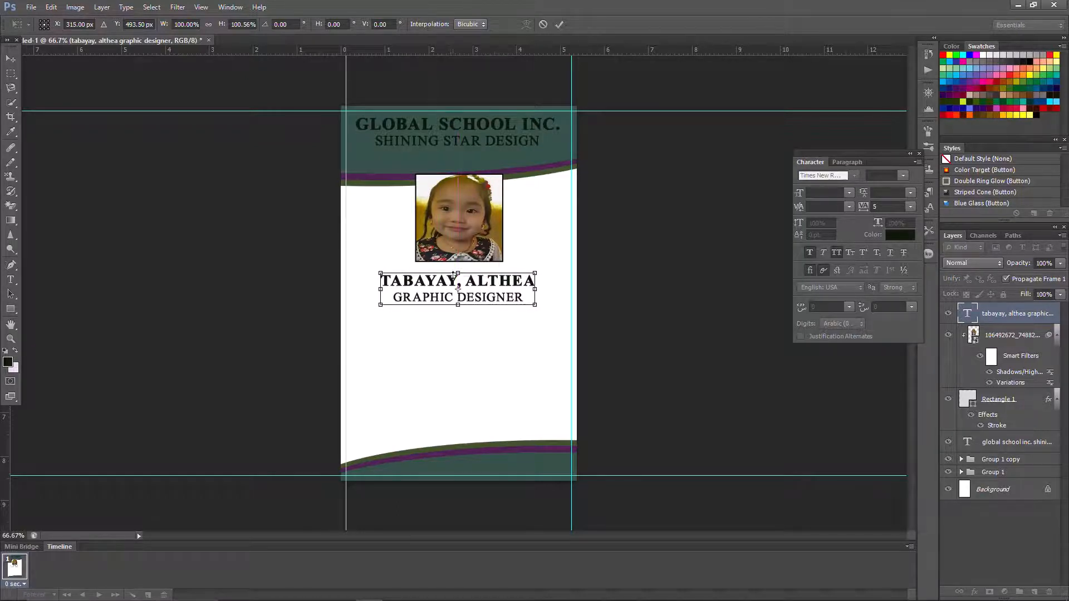
pyautogui.click(559, 24)
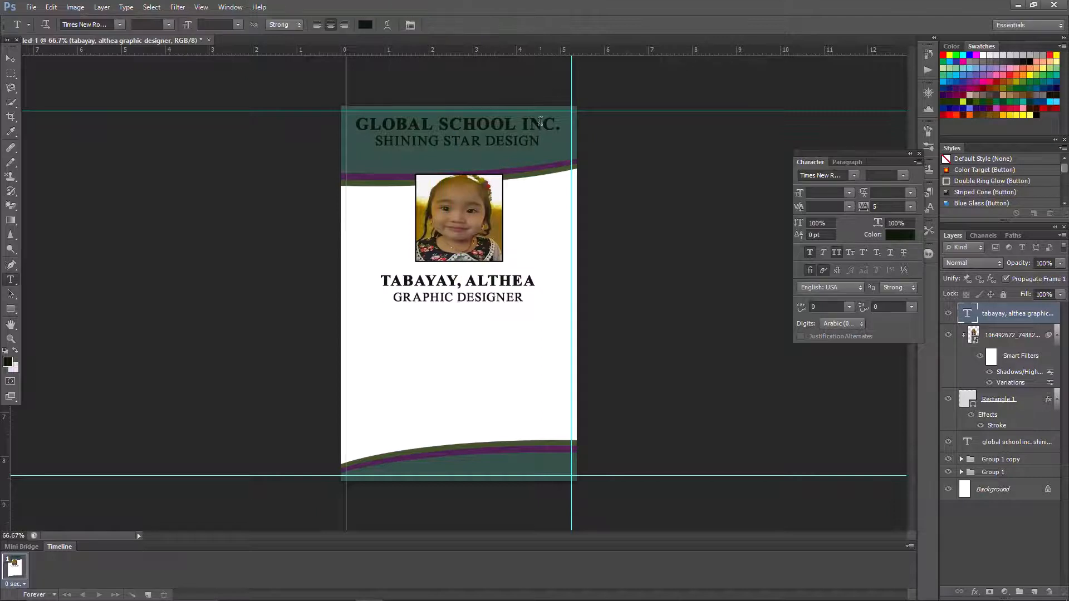
# - Start a text block below the title with the 'ID NO.' line and its ID number
pyautogui.click(463, 337)
pyautogui.write('ID NO')
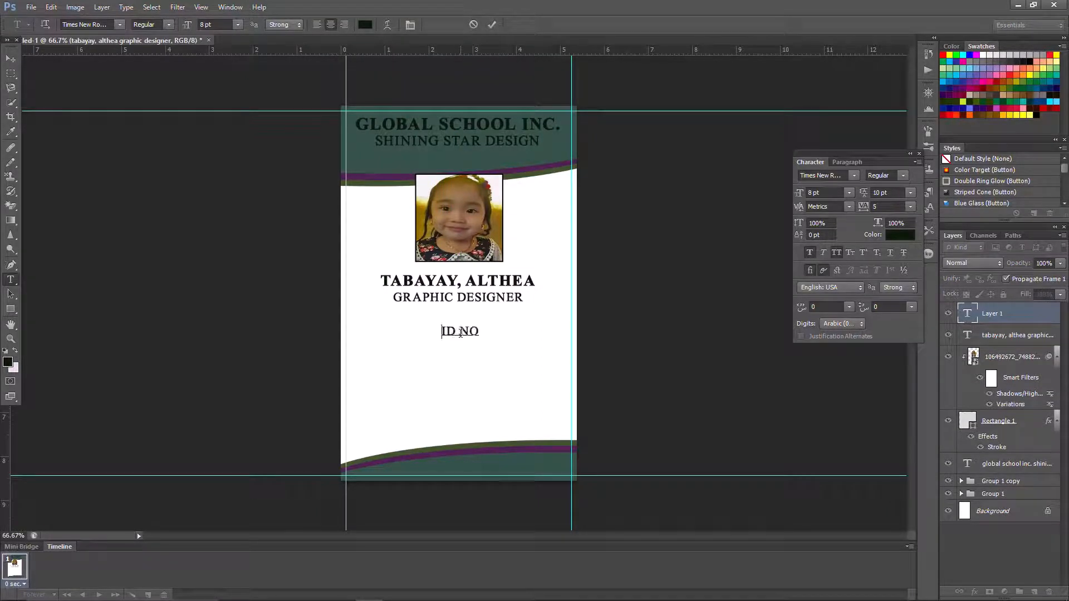
pyautogui.press('Home')
pyautogui.write('.      :  ')
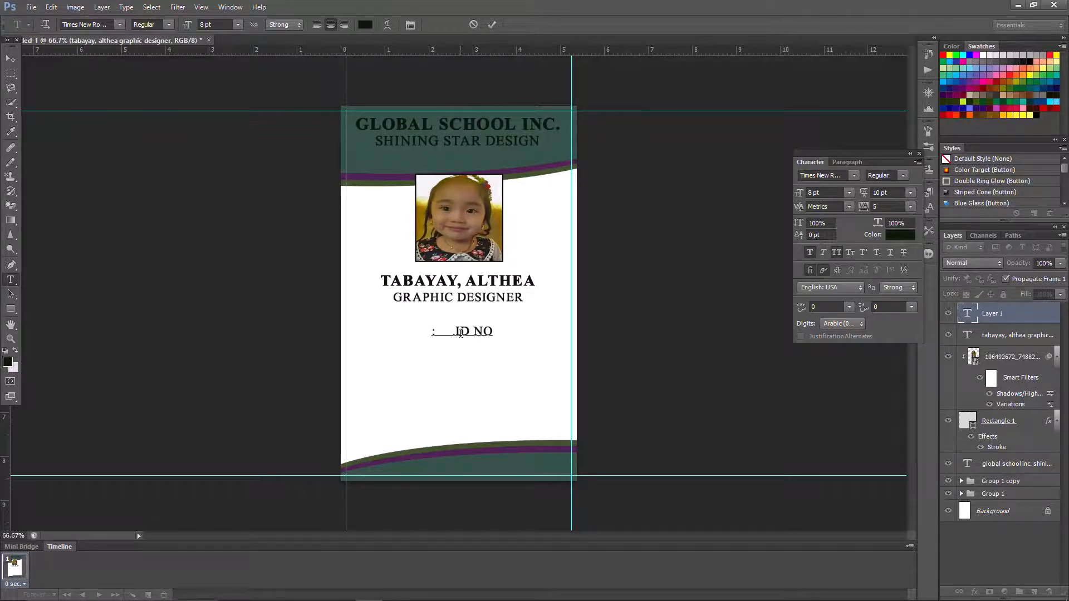
pyautogui.write('00008')
# - Copy the ID NO. line and paste it into four separate lines
pyautogui.tripleClick(461, 333)
pyautogui.rightClick(461, 333)
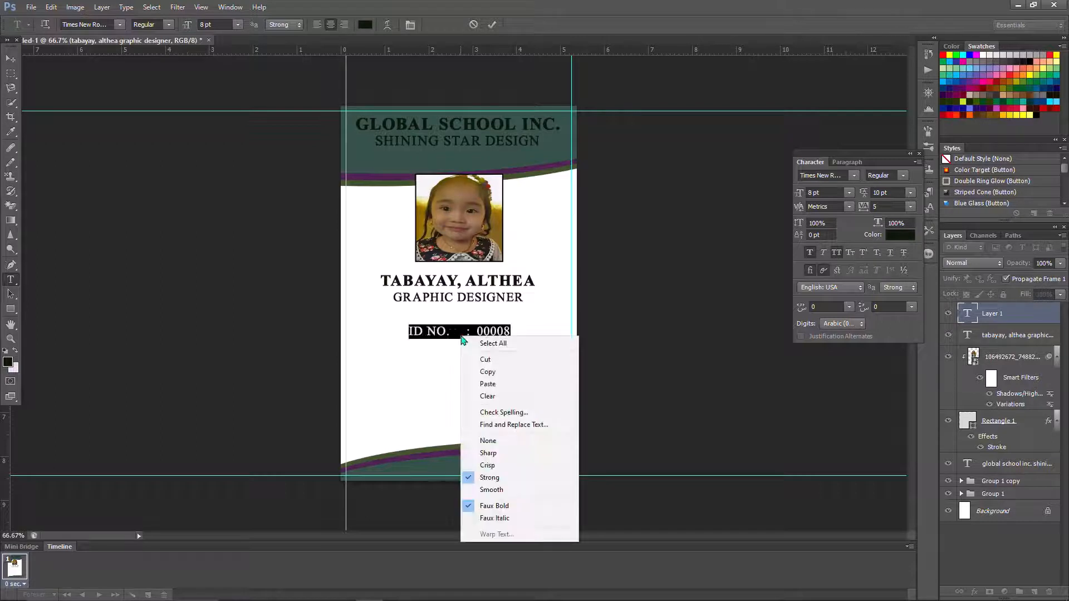
pyautogui.click(471, 370)
pyautogui.hotkey('ctrl', 'v')
pyautogui.hotkey('ctrl', 'v')
pyautogui.hotkey('ctrl', 'v')
pyautogui.hotkey('ctrl', 'v')
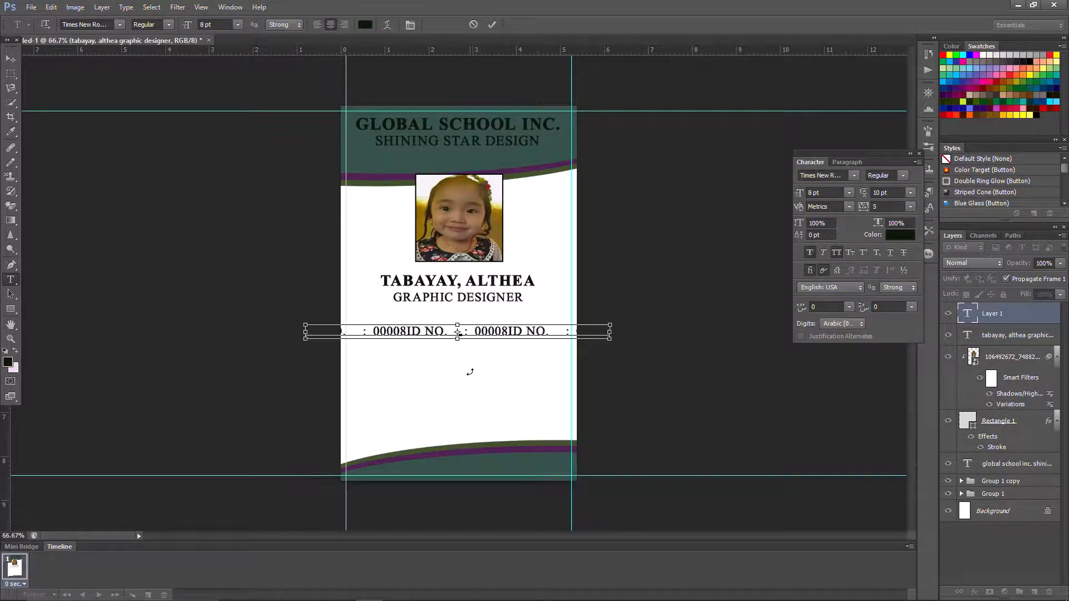
pyautogui.press('Return')
pyautogui.click(458, 332)
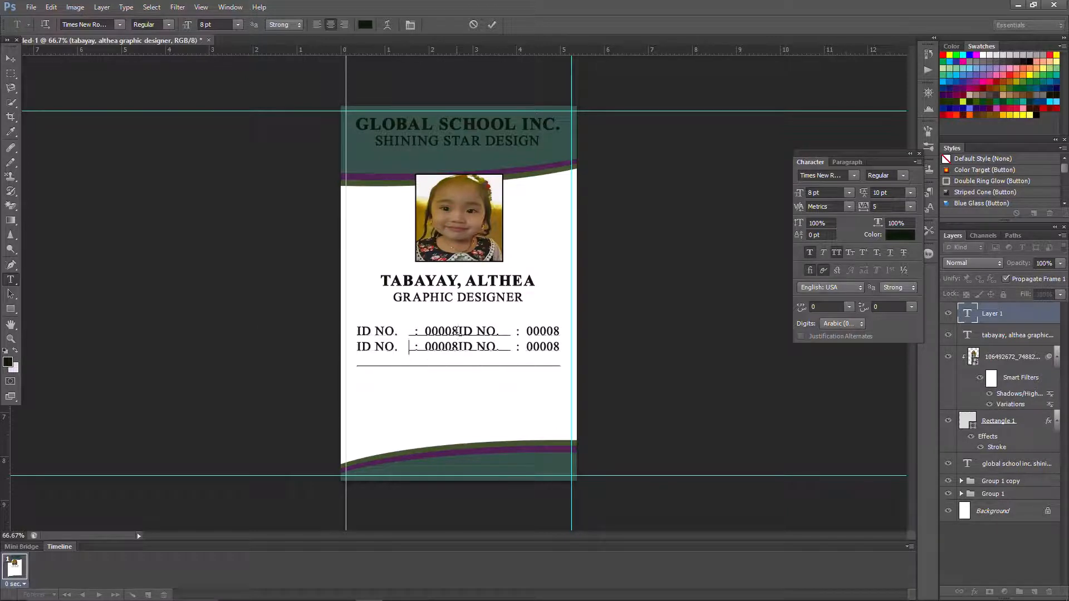
pyautogui.press('Return')
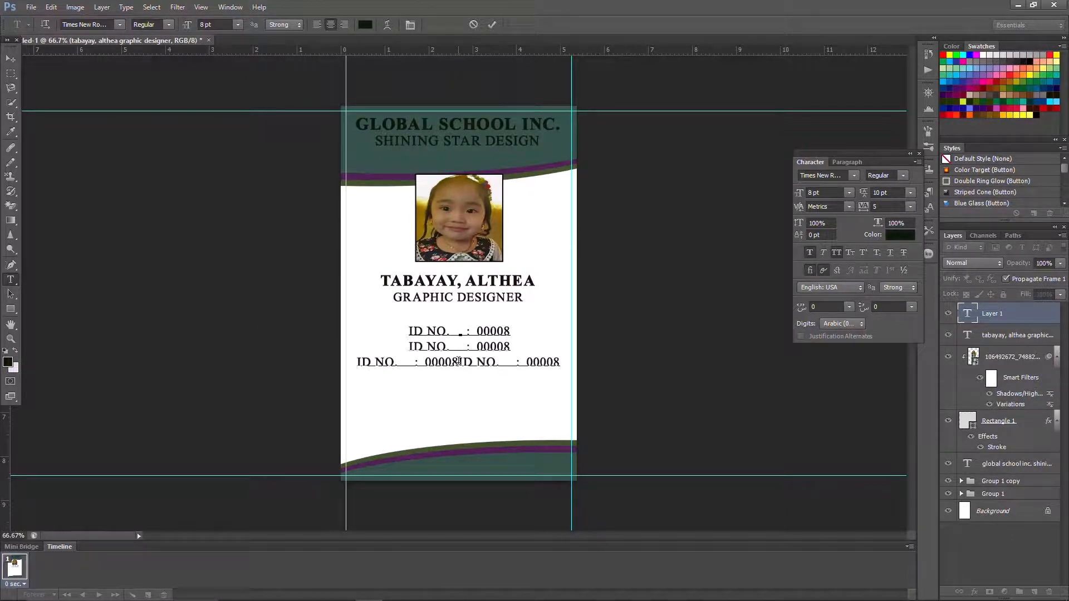
pyautogui.click(458, 361)
pyautogui.press('Return')
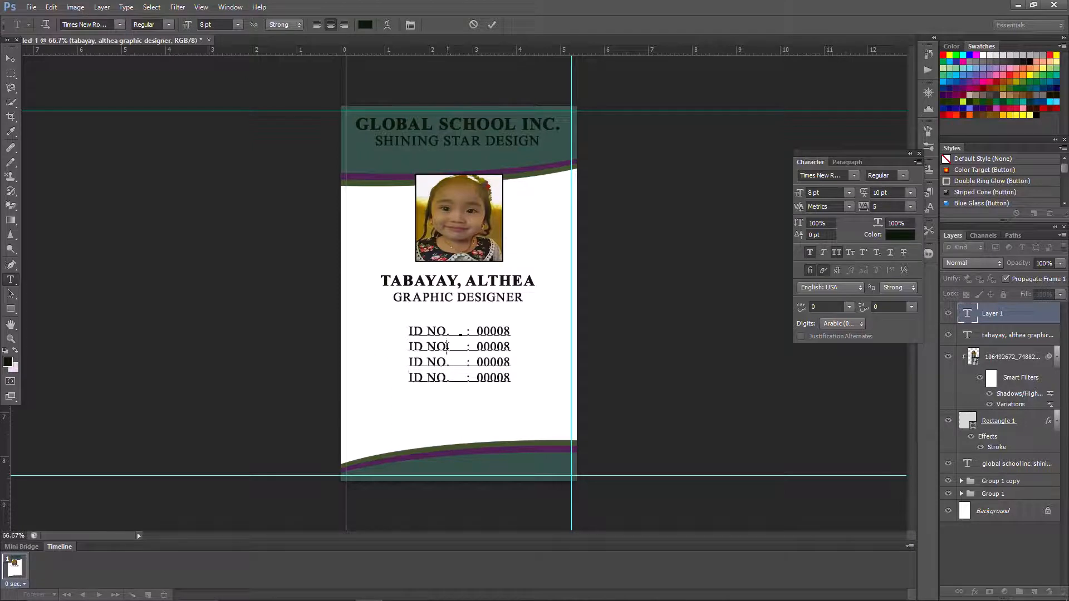
# - Turn the second line into the EMAIL line with a gmail.com address
pyautogui.press('BackSpace')
pyautogui.press('BackSpace')
pyautogui.press('BackSpace')
pyautogui.press('BackSpace')
pyautogui.press('BackSpace')
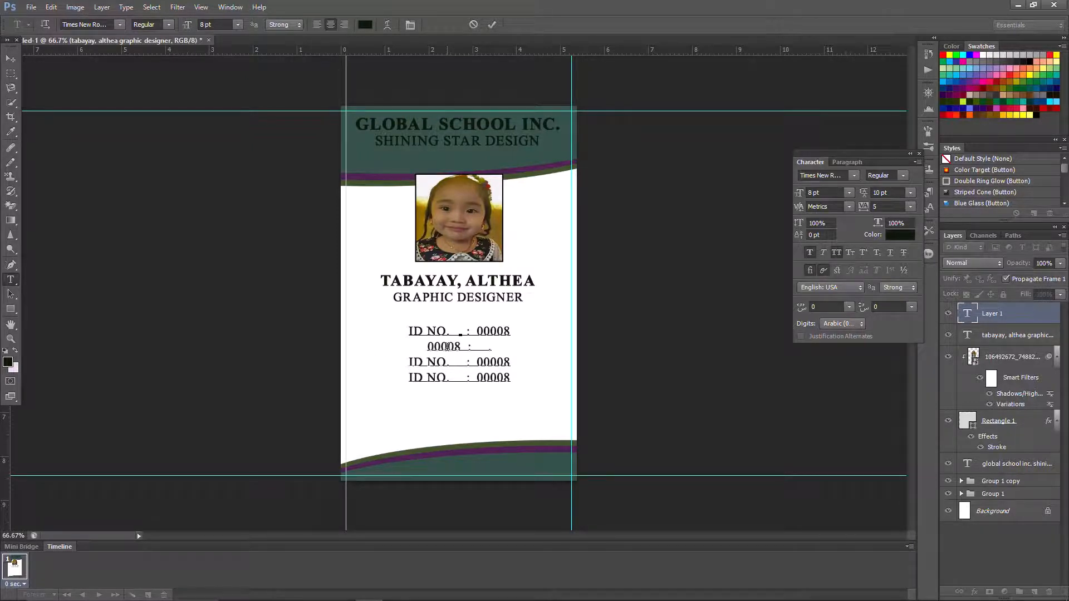
pyautogui.write('EMAIL   :')
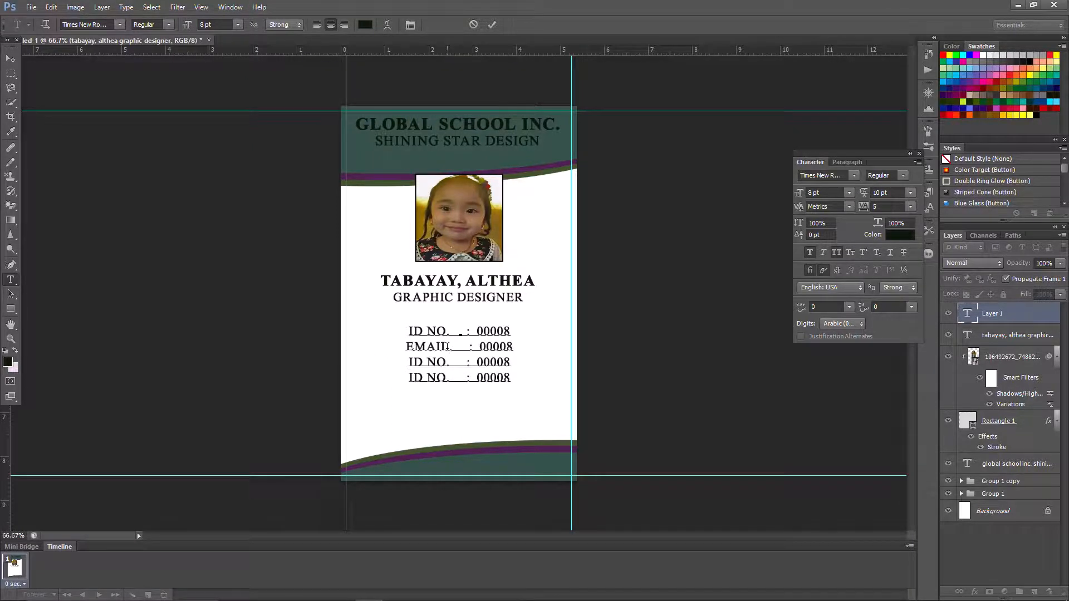
pyautogui.press('BackSpace')
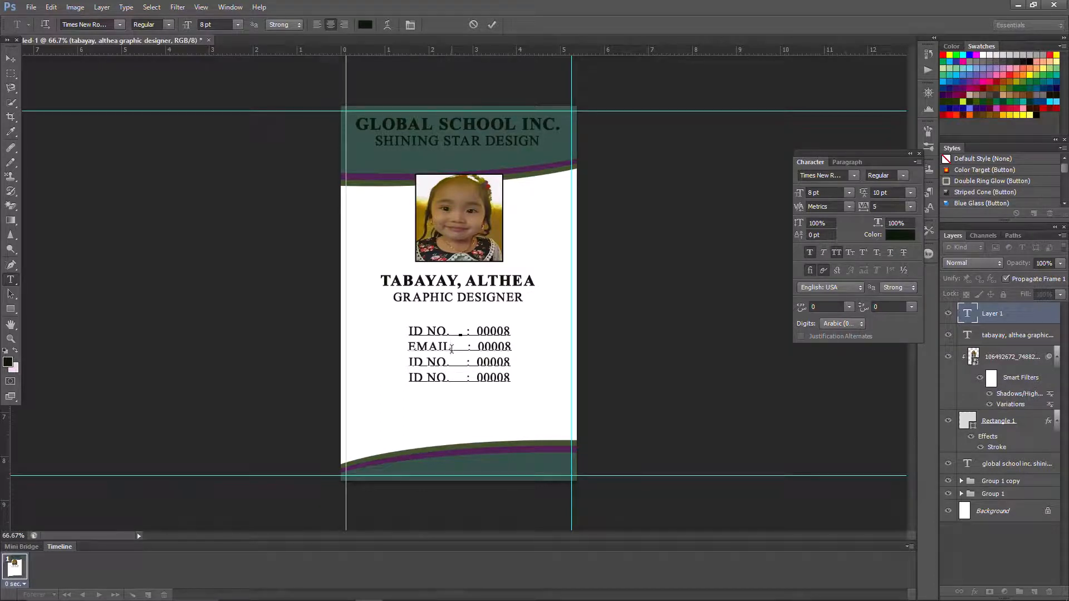
pyautogui.press('BackSpace')
pyautogui.press('BackSpace')
pyautogui.press('BackSpace')
pyautogui.press('BackSpace')
pyautogui.press('BackSpace')
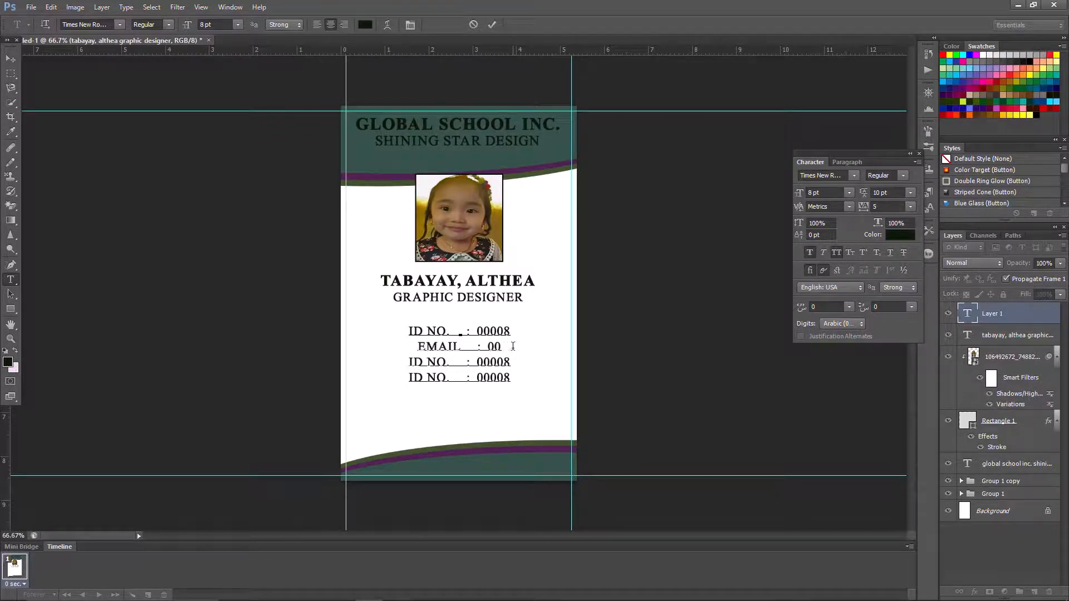
pyautogui.write('@GM')
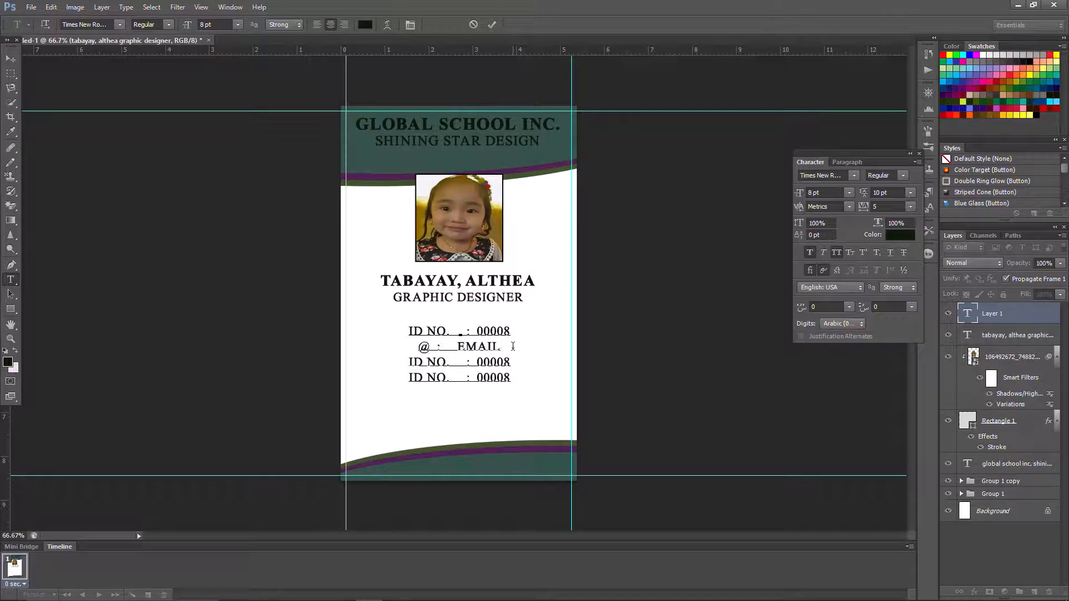
pyautogui.press('BackSpace')
pyautogui.press('BackSpace')
pyautogui.press('BackSpace')
pyautogui.write('gm')
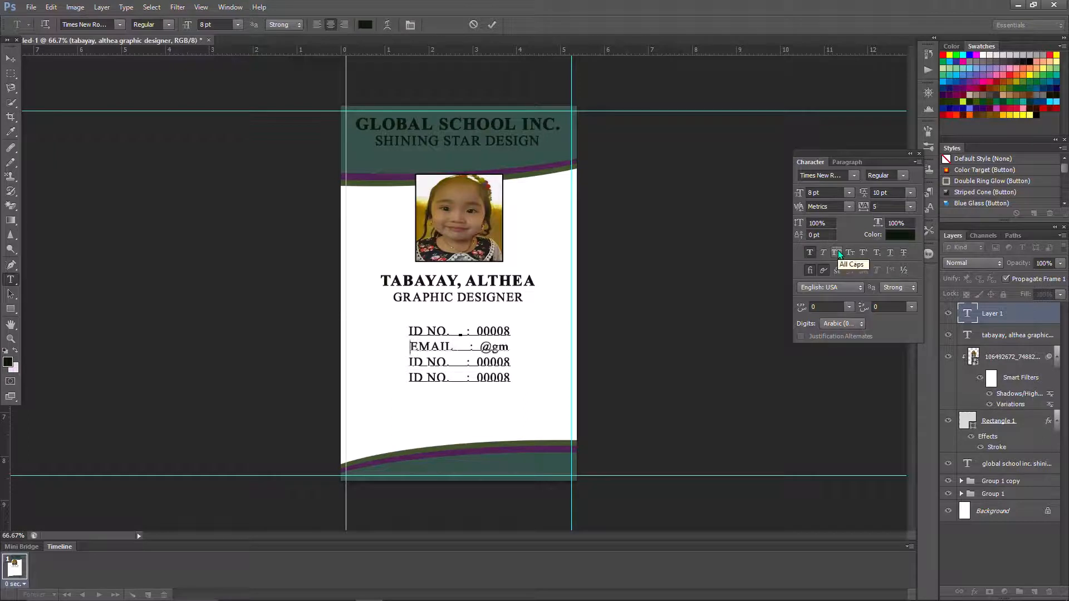
pyautogui.write('ail.com')
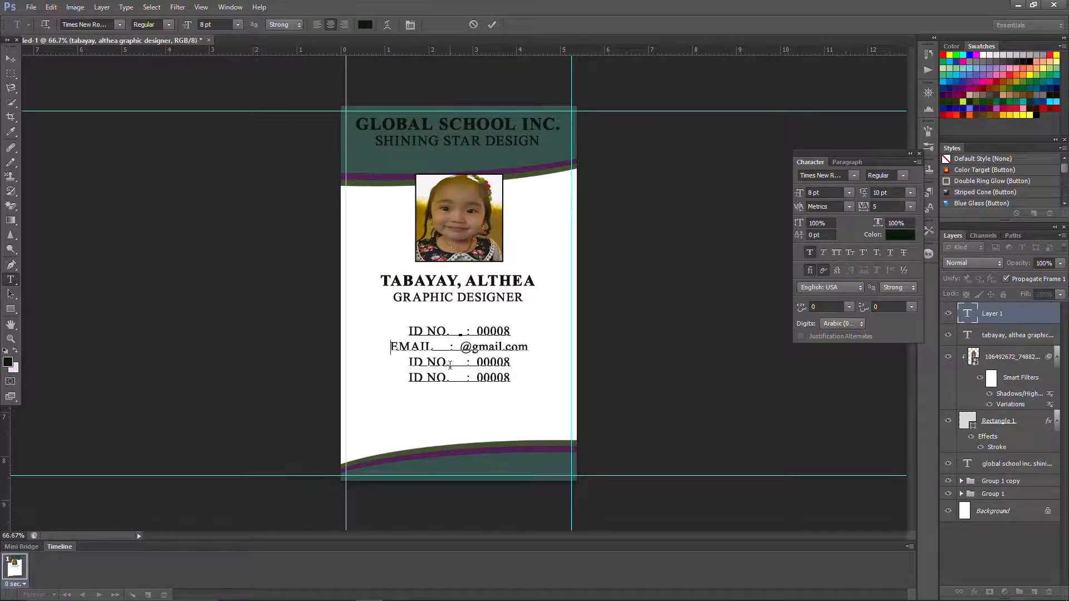
# - Turn the remaining lines into PHONE with a phone number and DEPT. reading DESIGN TEAM
pyautogui.press('BackSpace')
pyautogui.press('BackSpace')
pyautogui.press('BackSpace')
pyautogui.press('BackSpace')
pyautogui.press('BackSpace')
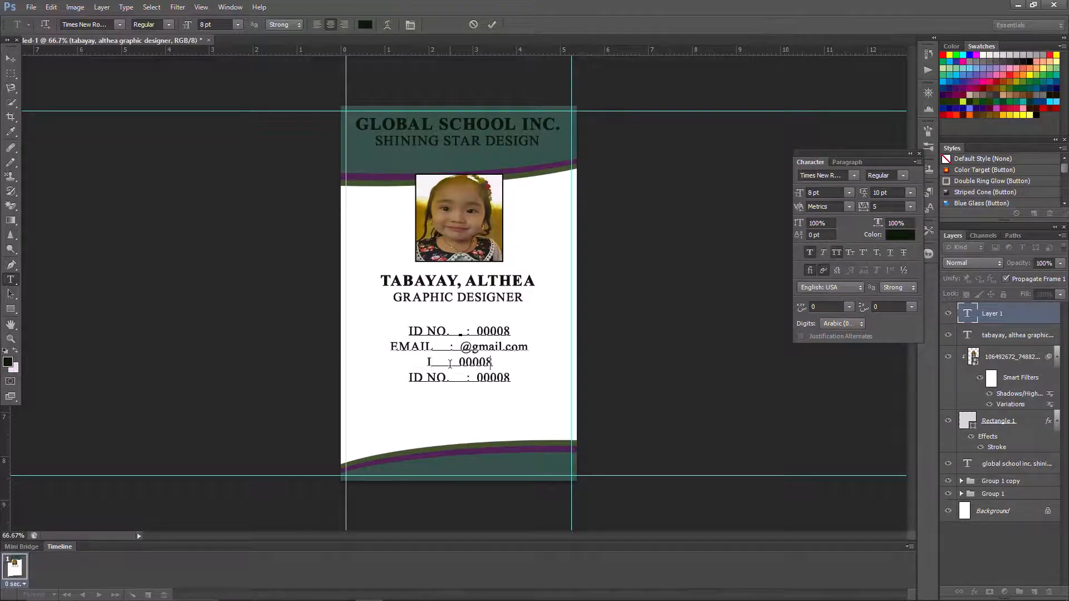
pyautogui.write('PHONE')
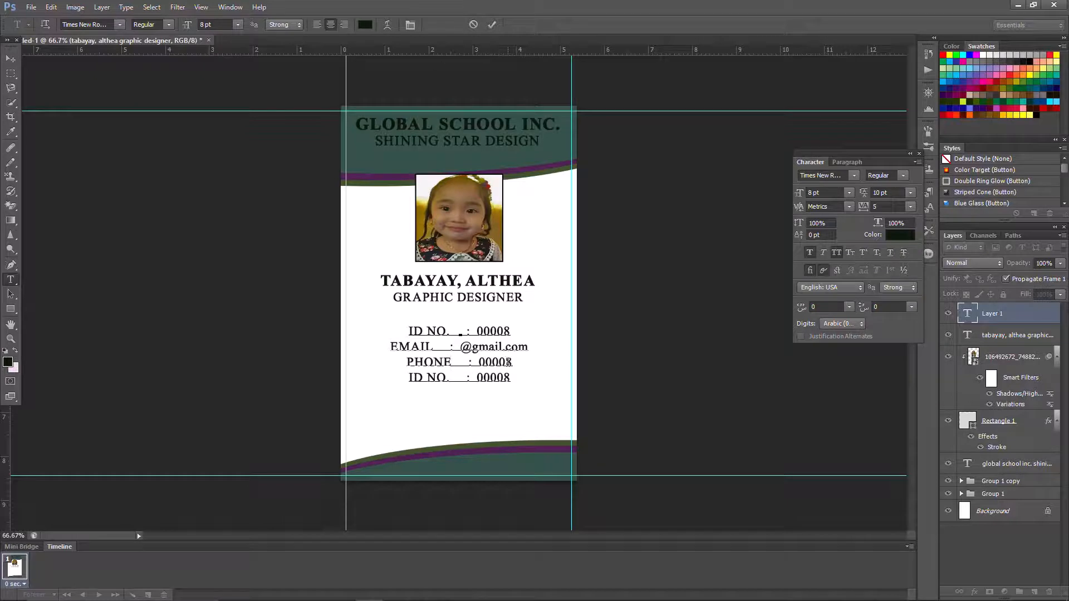
pyautogui.press('BackSpace')
pyautogui.press('BackSpace')
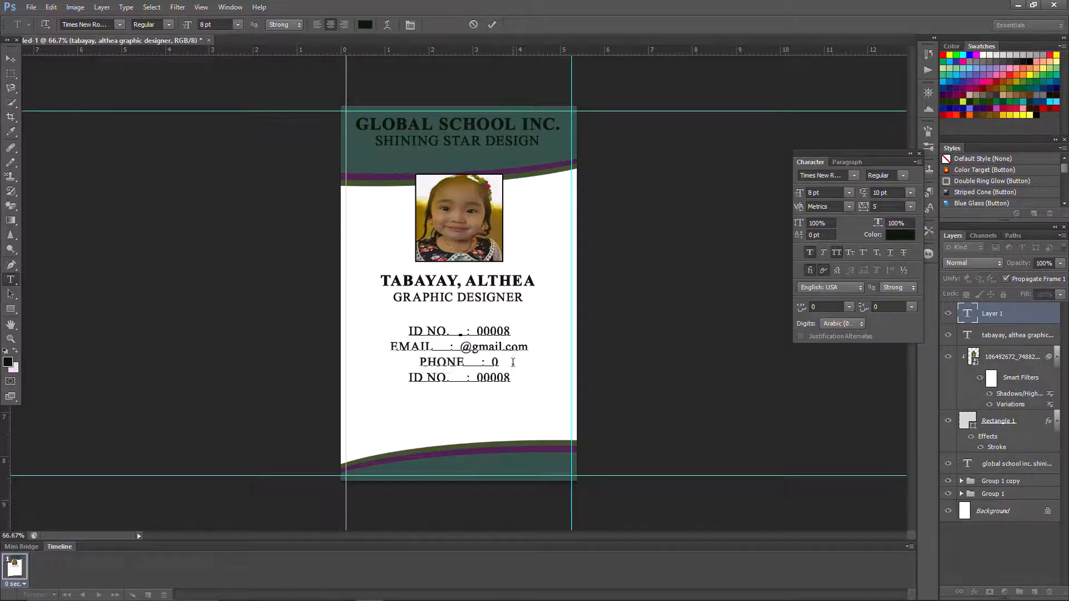
pyautogui.write('91234567890')
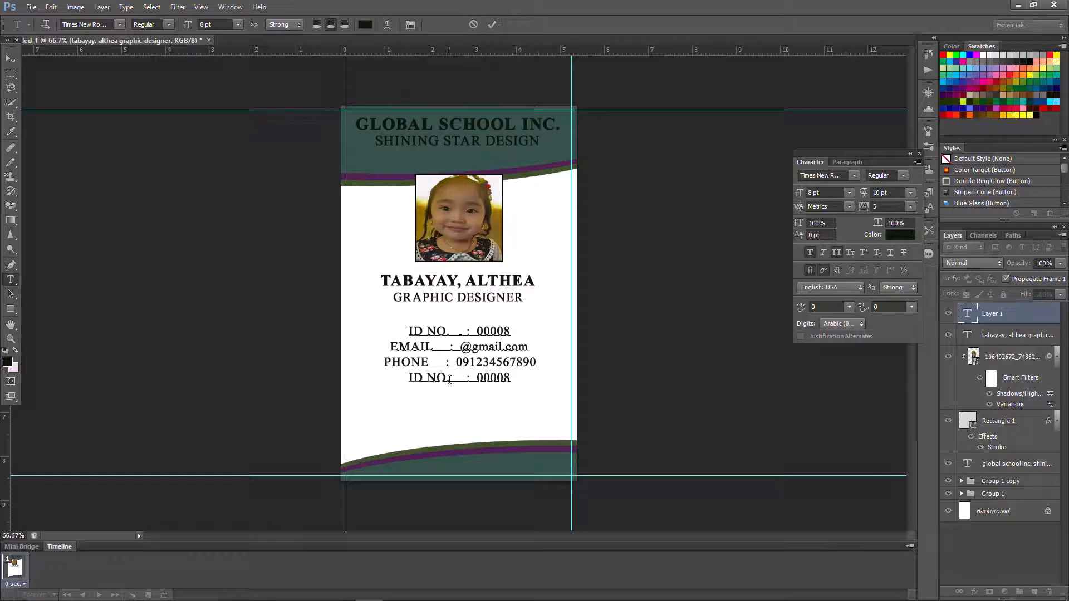
pyautogui.press('BackSpace')
pyautogui.press('BackSpace')
pyautogui.press('BackSpace')
pyautogui.press('BackSpace')
pyautogui.press('BackSpace')
pyautogui.write('DEPT')
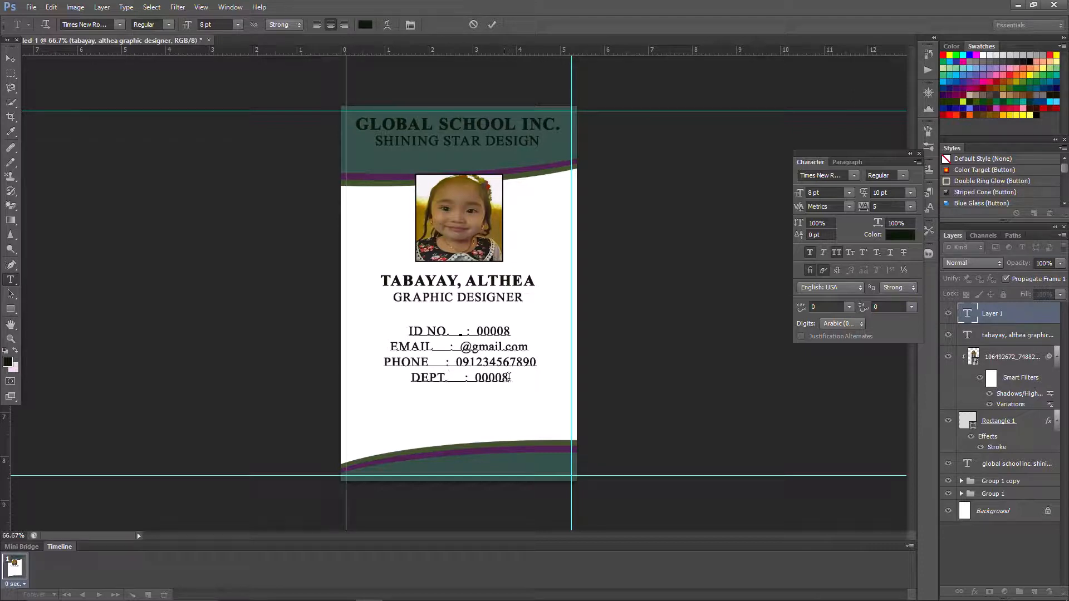
pyautogui.press('BackSpace')
pyautogui.press('BackSpace')
pyautogui.press('BackSpace')
pyautogui.press('BackSpace')
pyautogui.press('BackSpace')
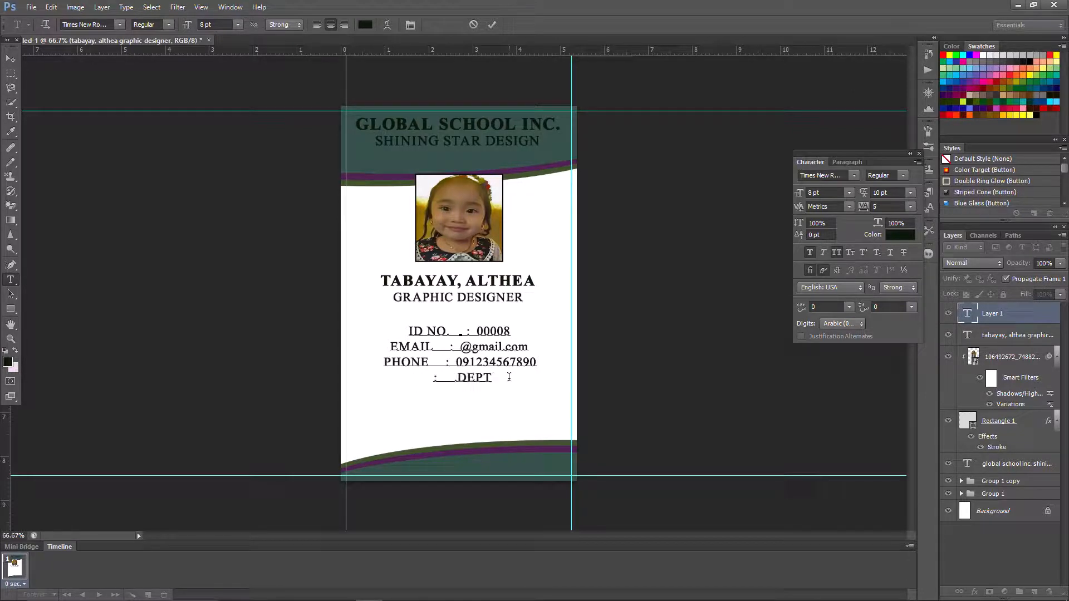
pyautogui.write('DESIGN TE')
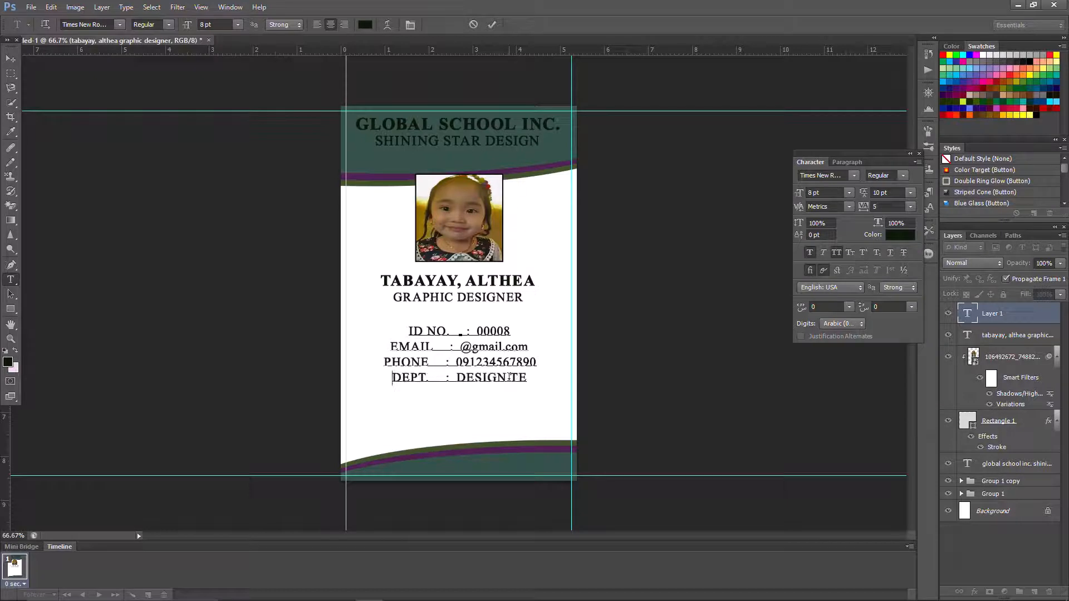
pyautogui.write('AM')
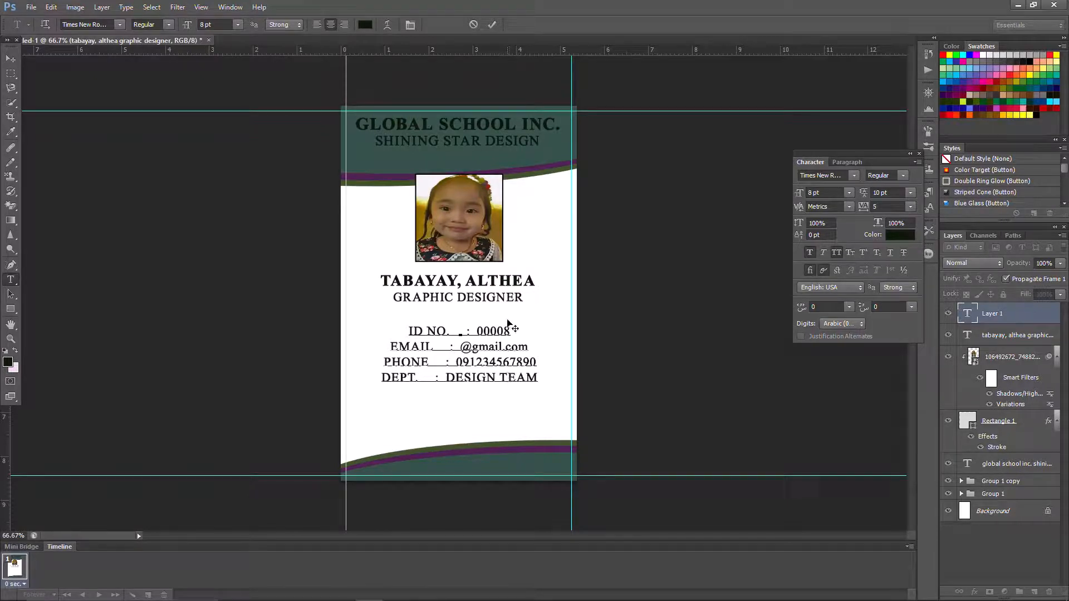
# - Pad the ID NO., EMAIL, PHONE and DEPT. lines with spaces so their colons align, then commit
pyautogui.click(452, 332)
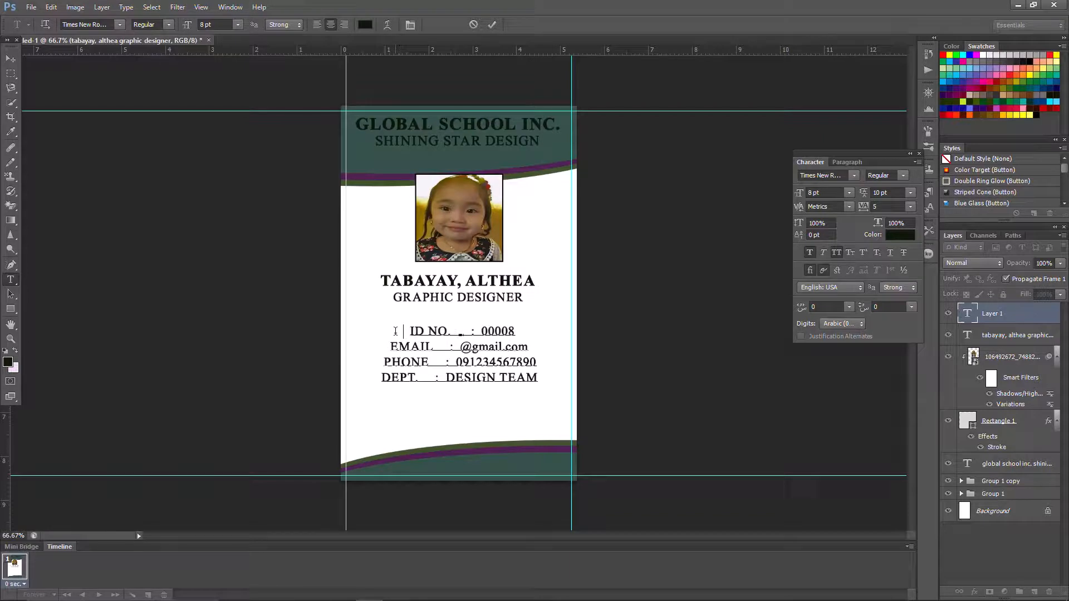
pyautogui.click(379, 349)
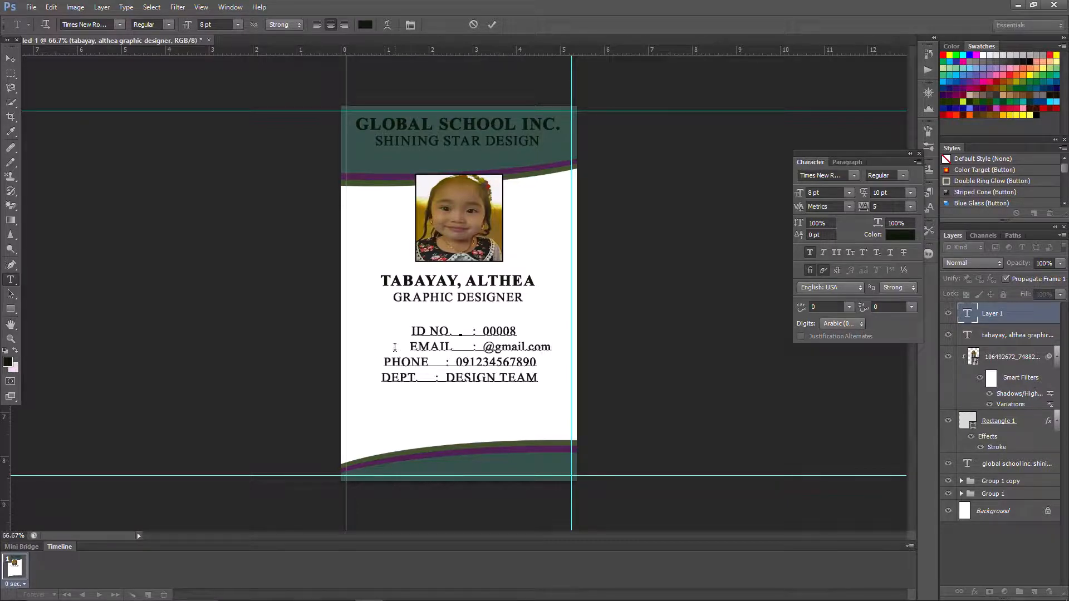
pyautogui.click(376, 361)
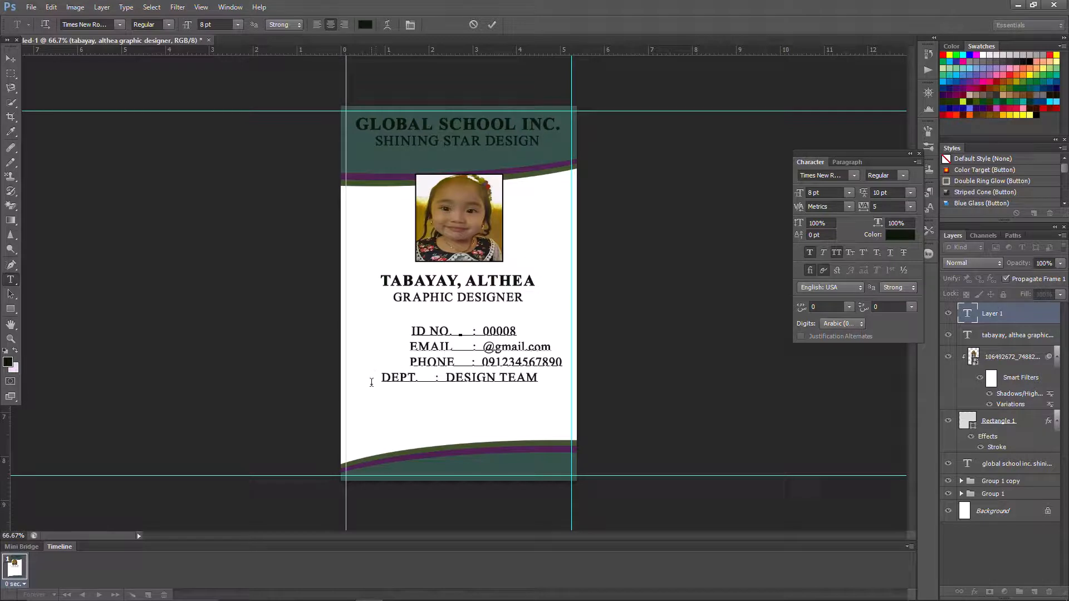
pyautogui.click(371, 382)
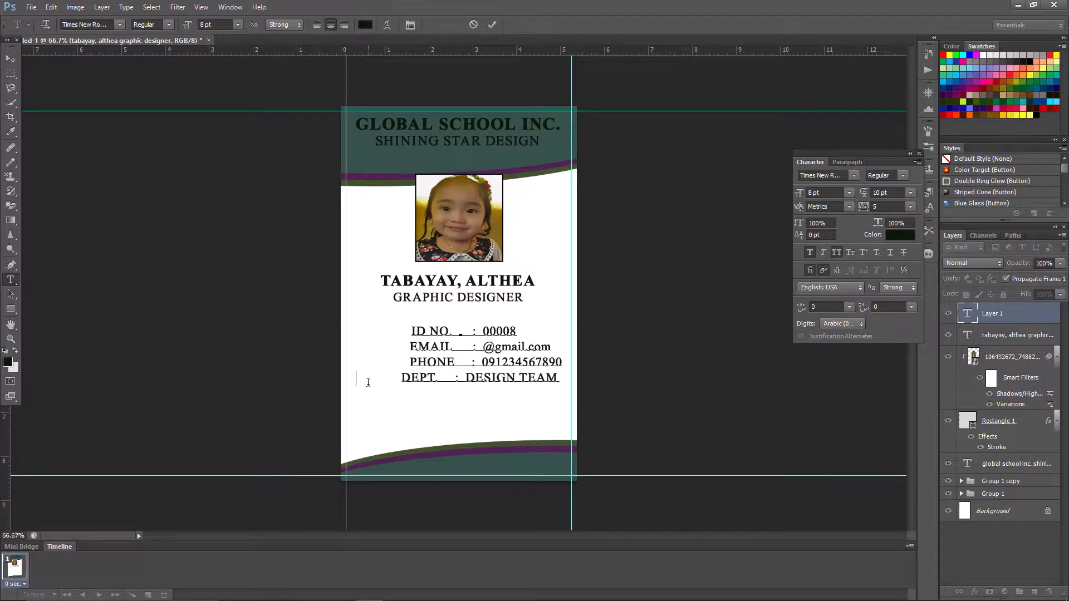
pyautogui.click(451, 382)
pyautogui.click(395, 381)
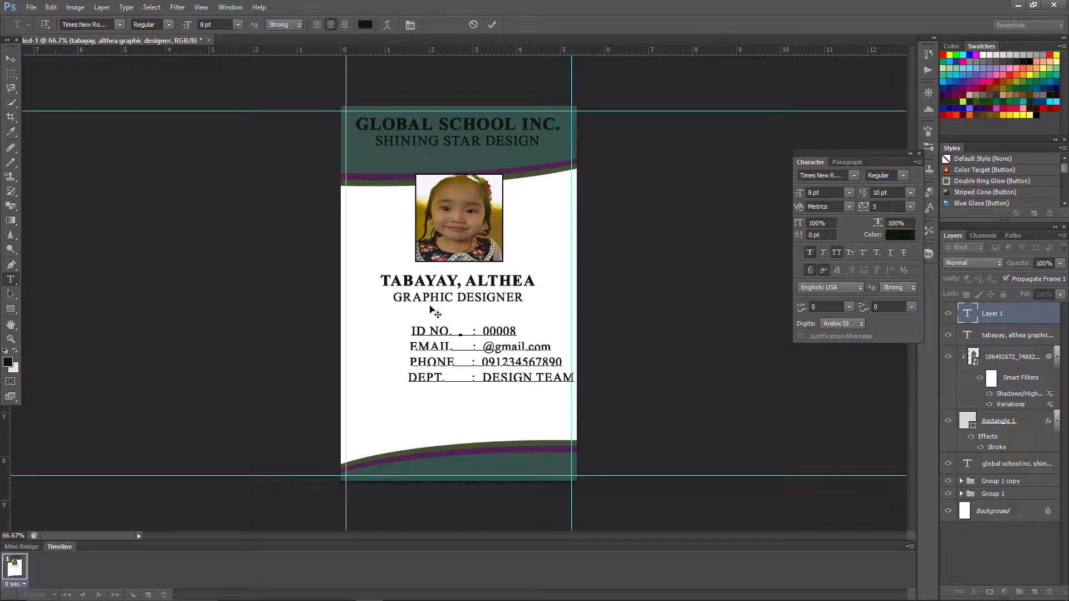
pyautogui.click(491, 25)
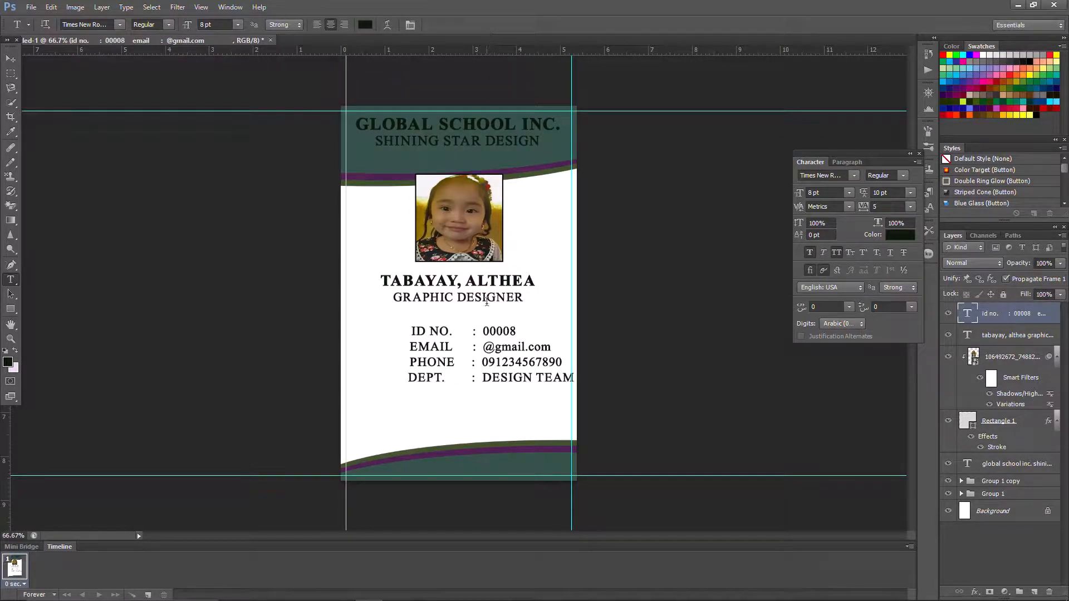
# - Set the ID details text to 8 pt Bold
pyautogui.click(849, 192)
pyautogui.click(843, 246)
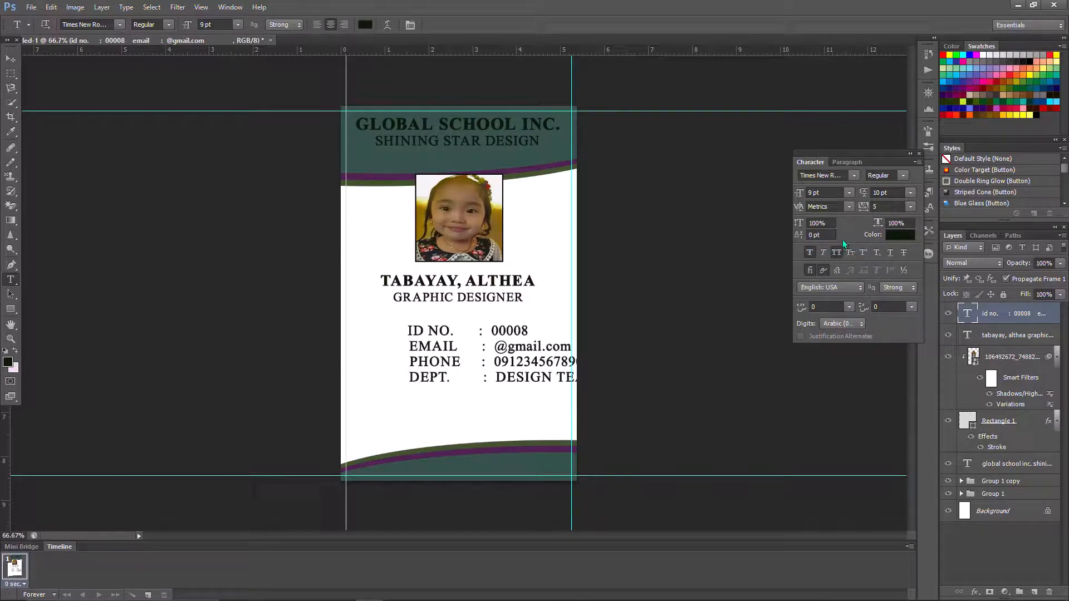
pyautogui.click(849, 192)
pyautogui.click(832, 234)
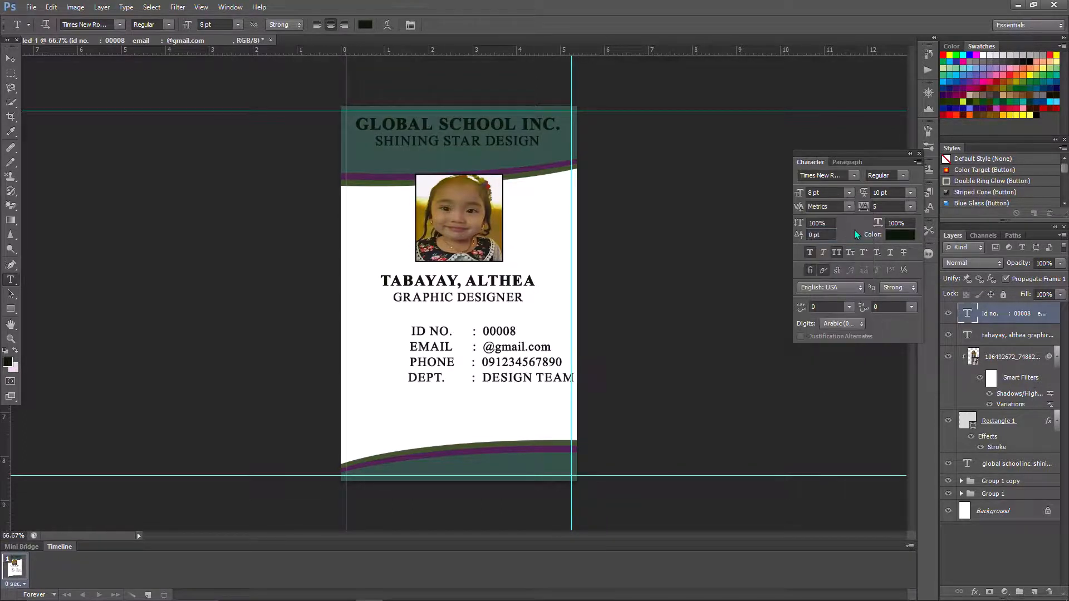
pyautogui.click(902, 181)
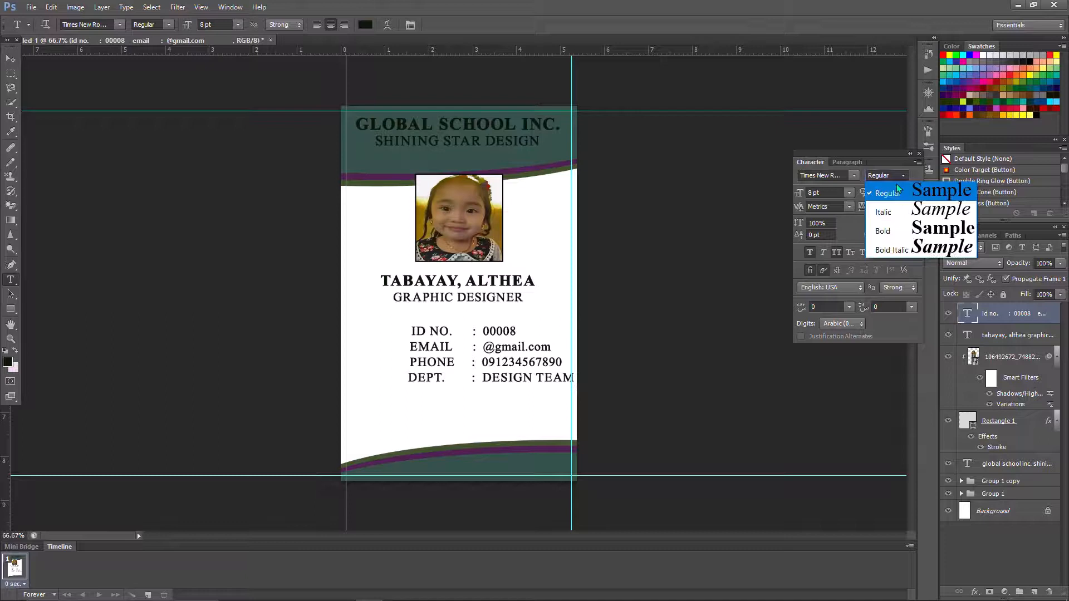
pyautogui.click(884, 226)
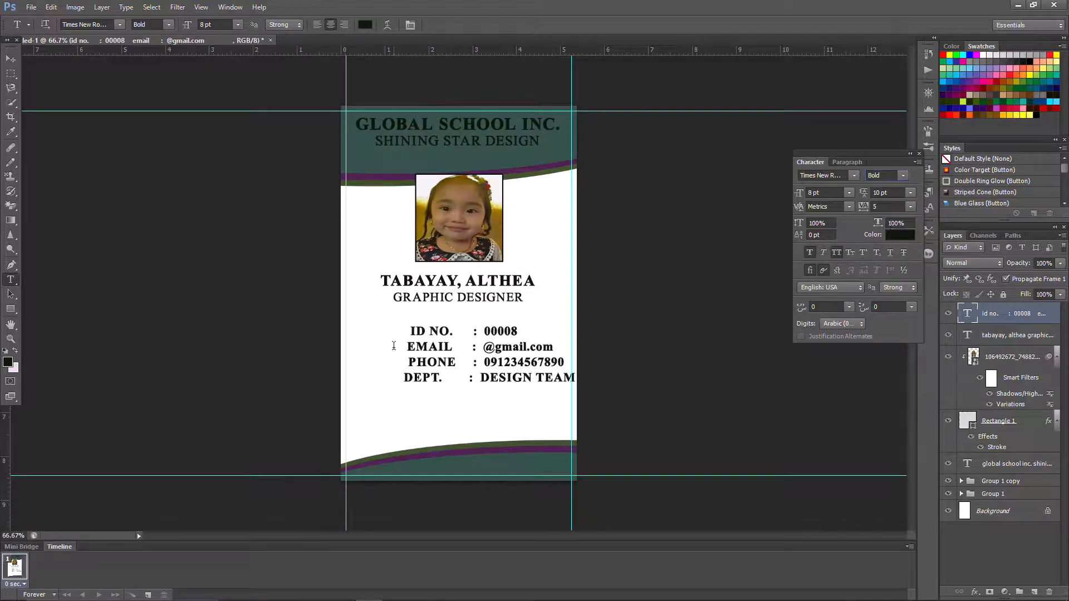
# - Delete the extra space in the EMAIL line and commit the text edit
pyautogui.click(460, 348)
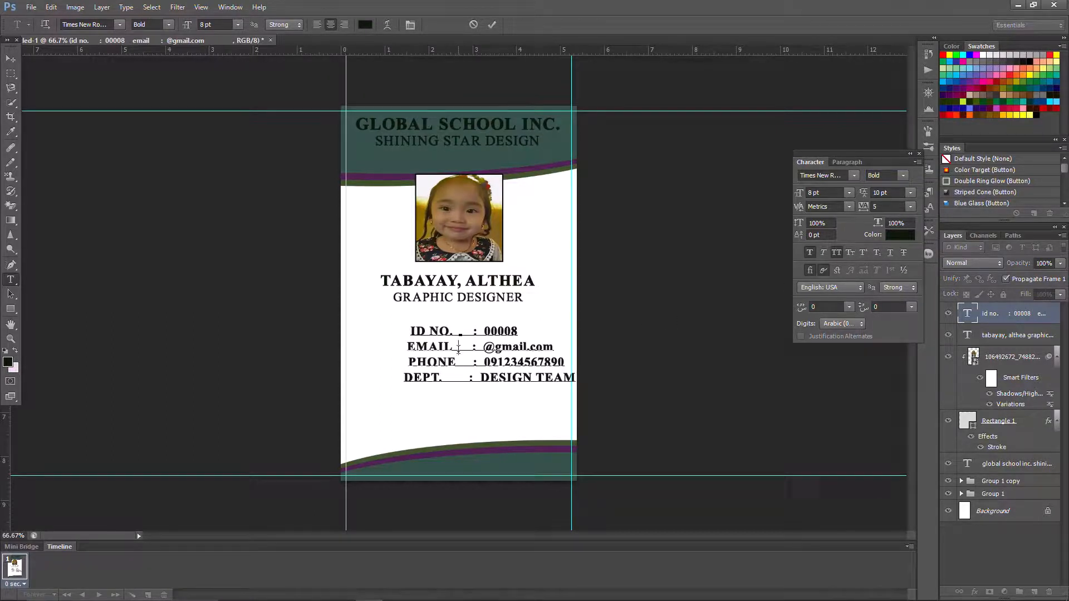
pyautogui.press('BackSpace')
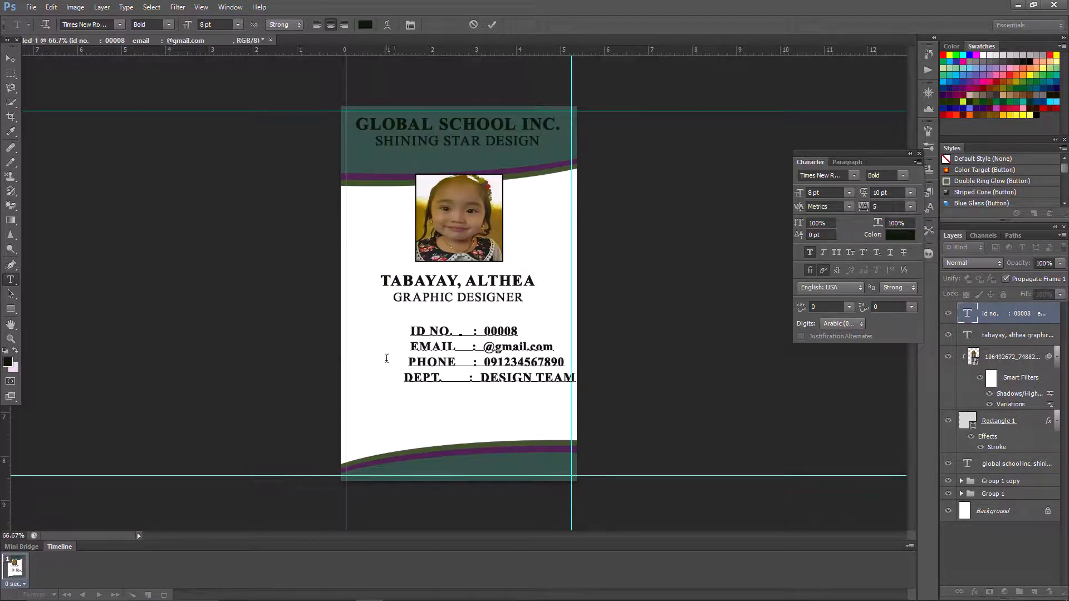
pyautogui.click(386, 362)
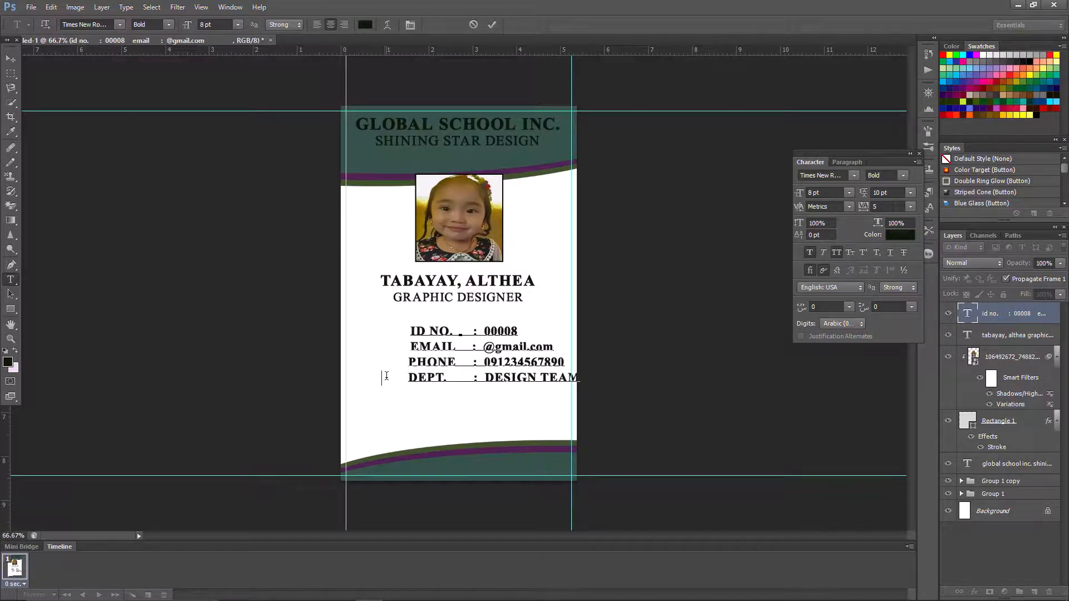
pyautogui.click(492, 26)
pyautogui.click(51, 7)
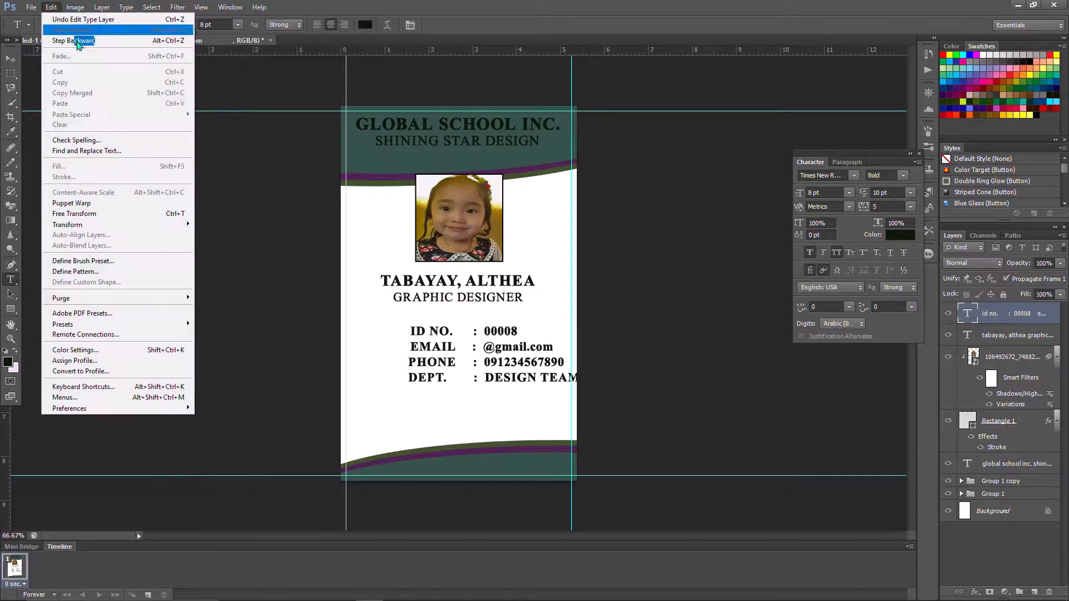
# - Move the ID details block left and slightly up with Free Transform
pyautogui.click(110, 213)
pyautogui.moveTo(445, 344); pyautogui.dragTo(407, 333)
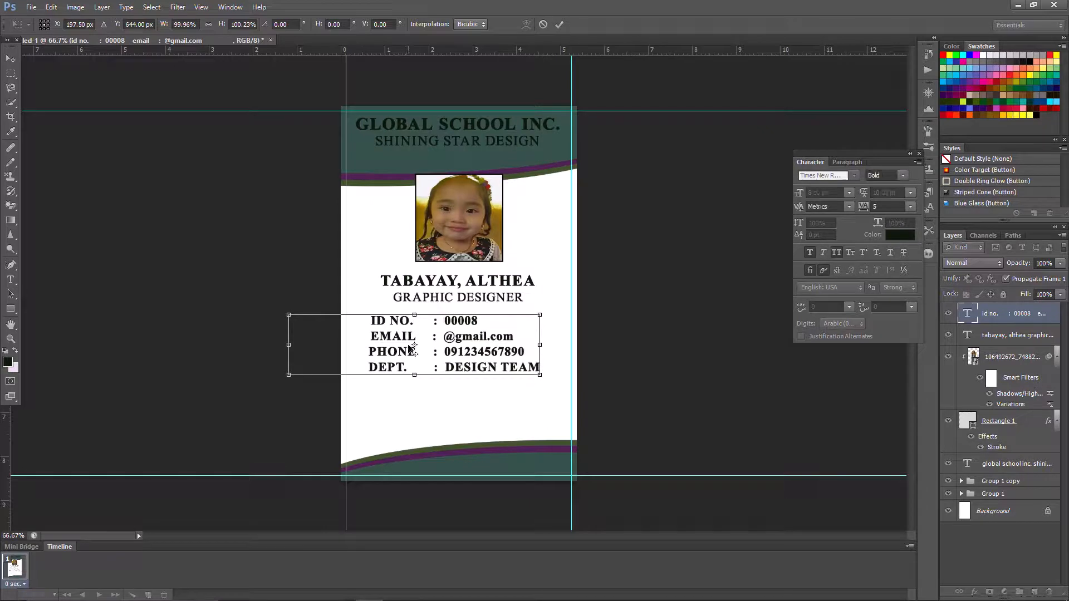
pyautogui.click(560, 24)
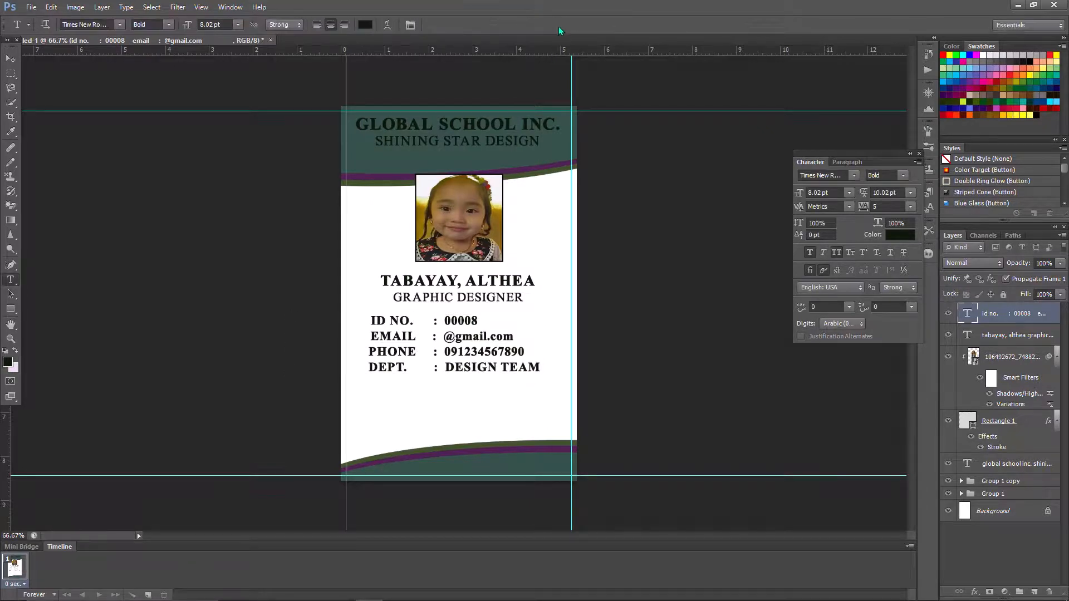
# - Remove extra spaces in the DEPT. line so it lines up with the others
pyautogui.click(422, 337)
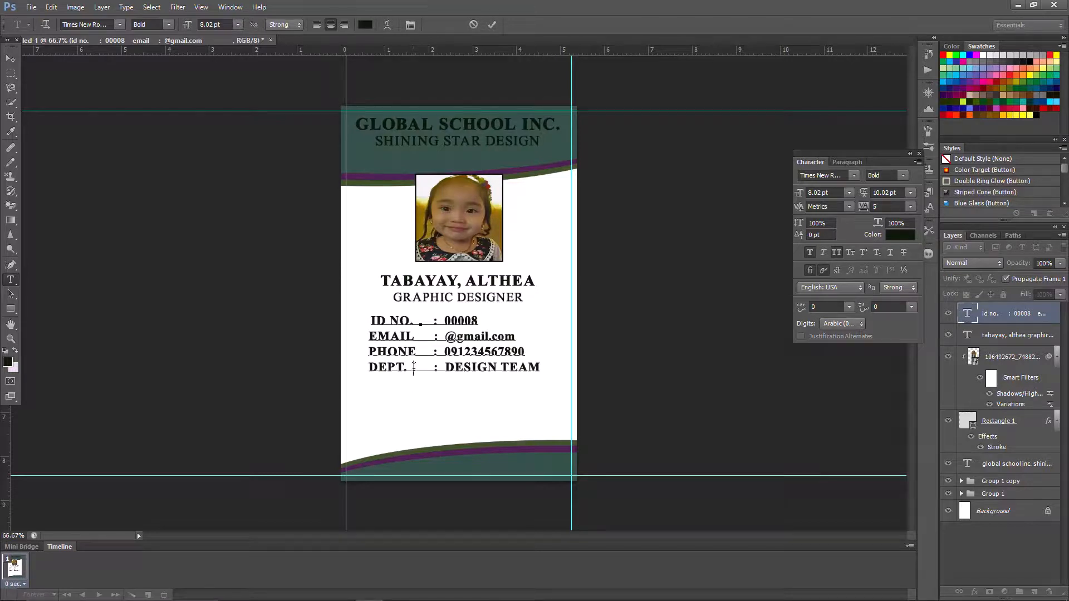
pyautogui.press('BackSpace')
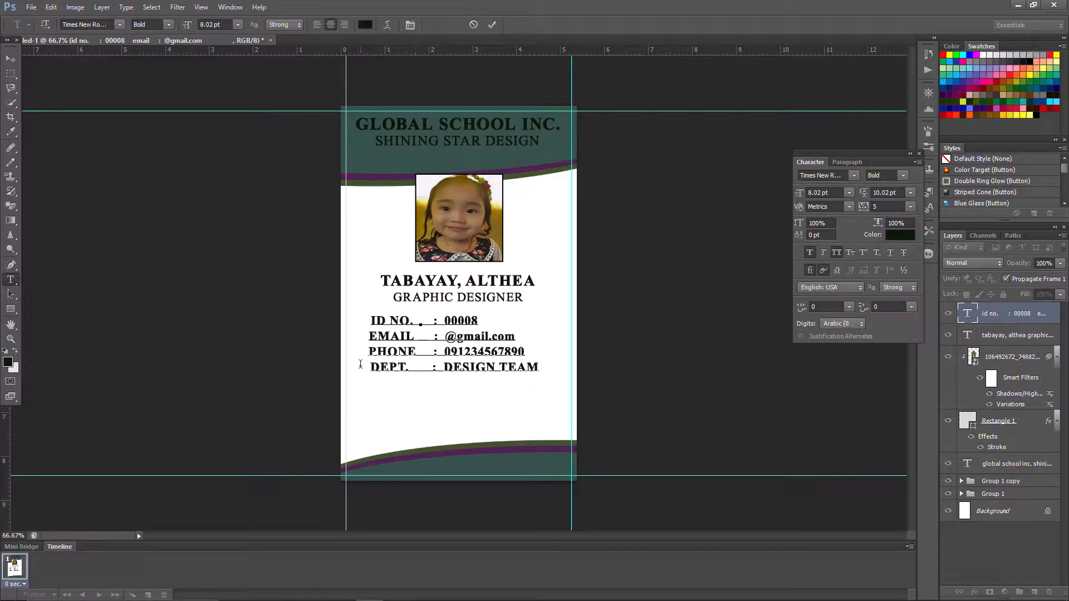
pyautogui.press('BackSpace')
pyautogui.click(348, 367)
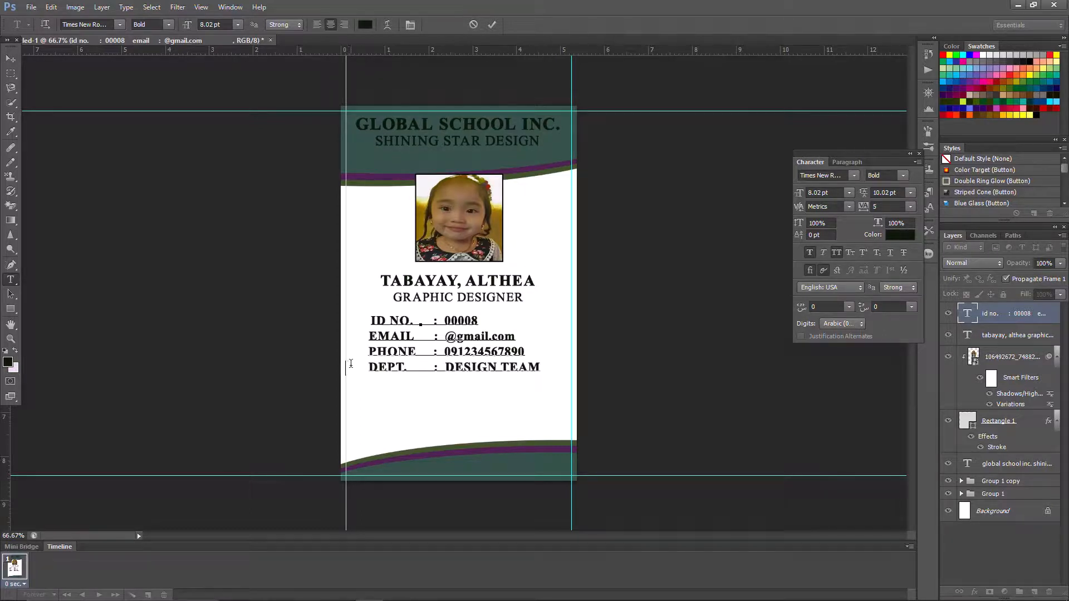
pyautogui.press('BackSpace')
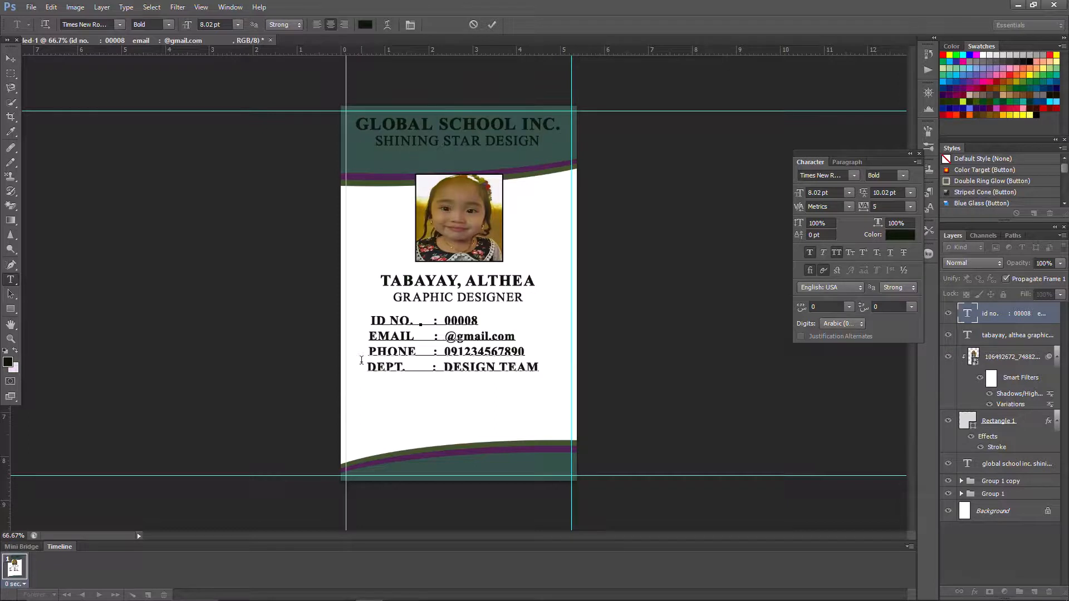
pyautogui.click(493, 24)
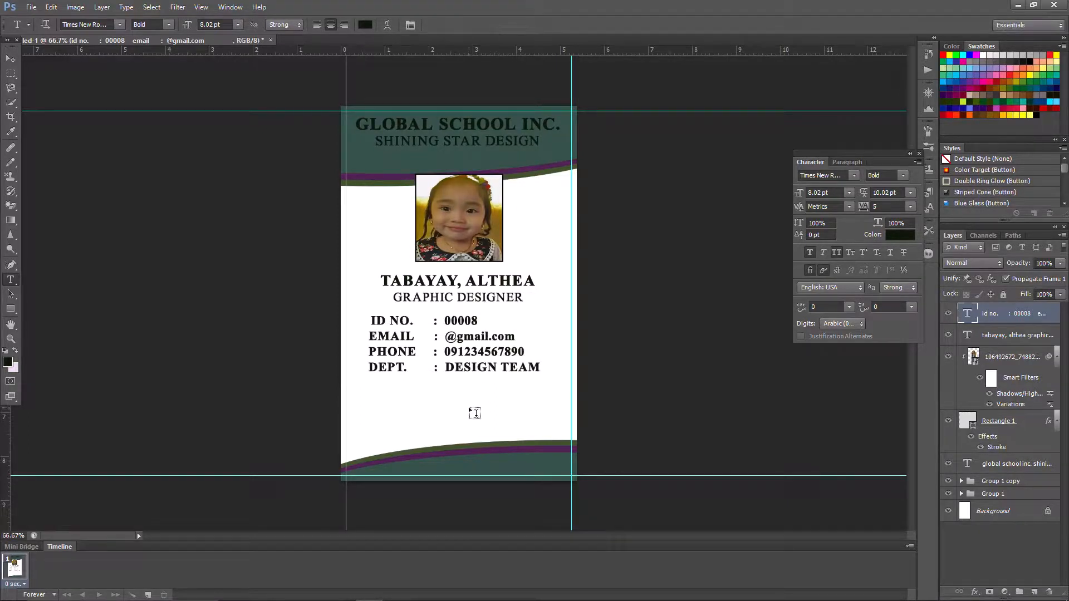
# - Scale the ID details block to about 108% width and 127% height across the card
pyautogui.click(51, 7)
pyautogui.click(102, 218)
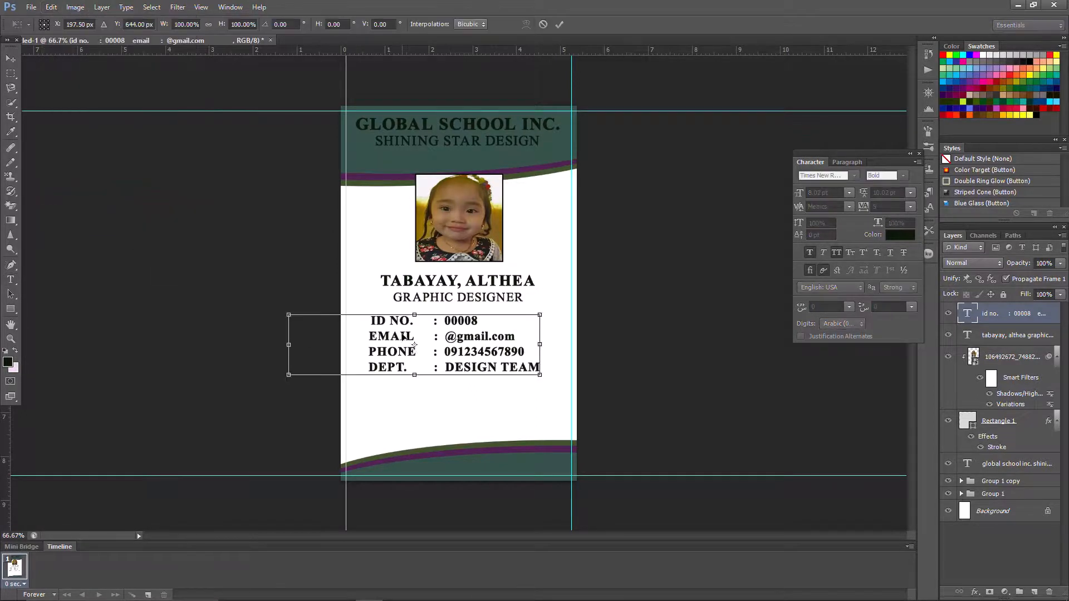
pyautogui.moveTo(402, 336); pyautogui.dragTo(420, 307)
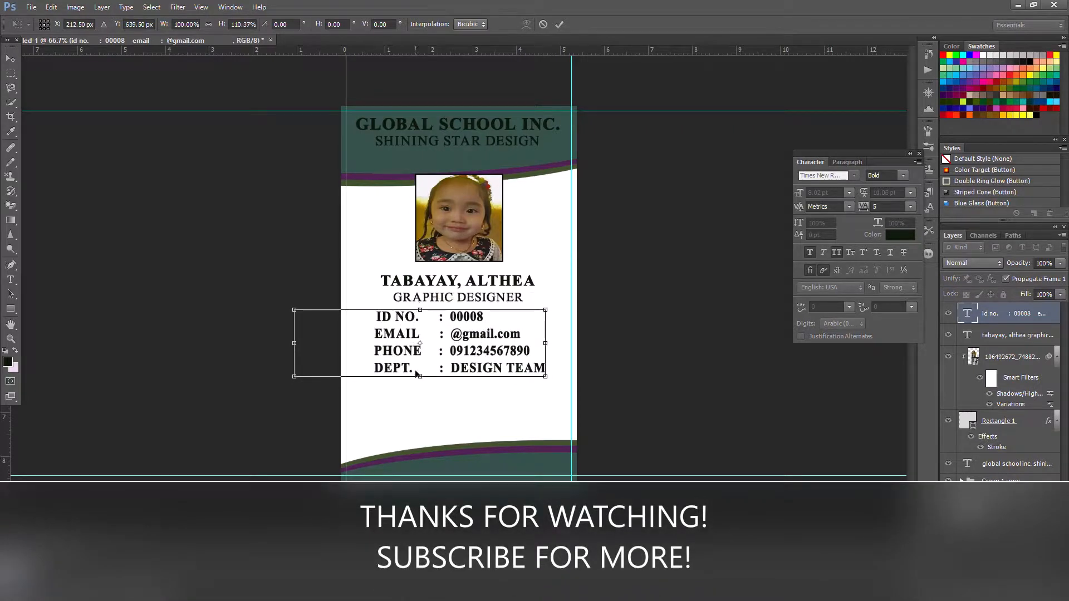
pyautogui.moveTo(420, 376); pyautogui.dragTo(420, 380)
pyautogui.moveTo(545, 344); pyautogui.dragTo(559, 344)
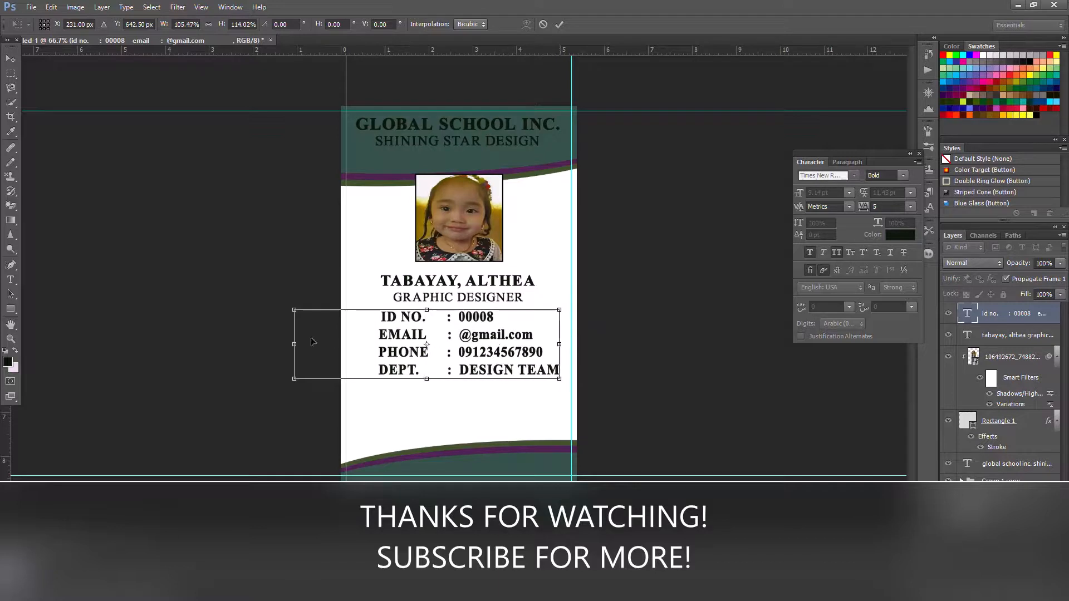
pyautogui.moveTo(294, 344); pyautogui.dragTo(288, 344)
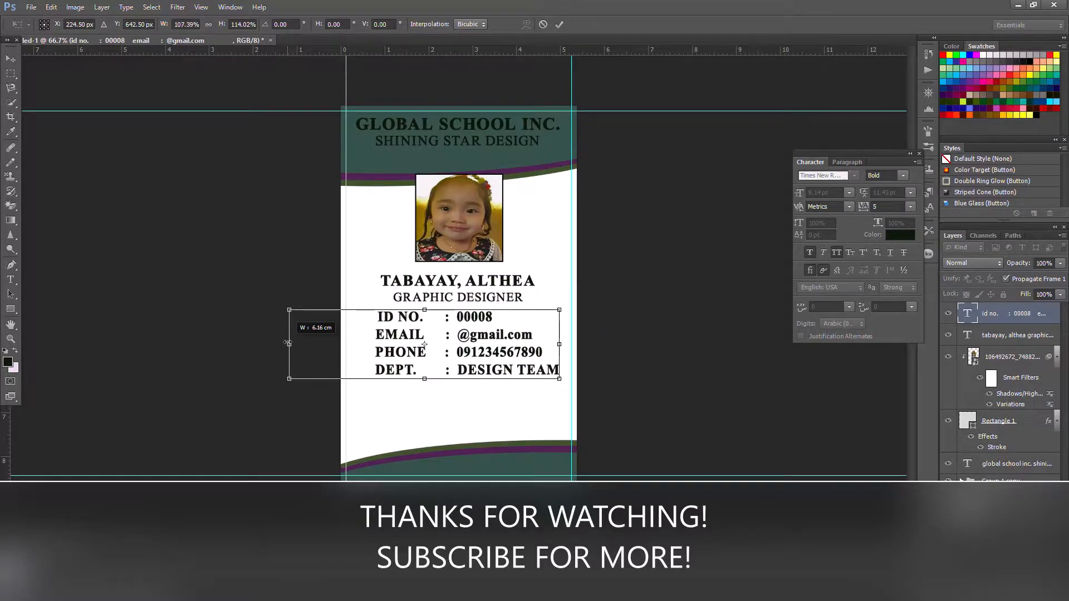
pyautogui.moveTo(424, 378); pyautogui.dragTo(424, 387)
pyautogui.moveTo(559, 349); pyautogui.dragTo(559, 348)
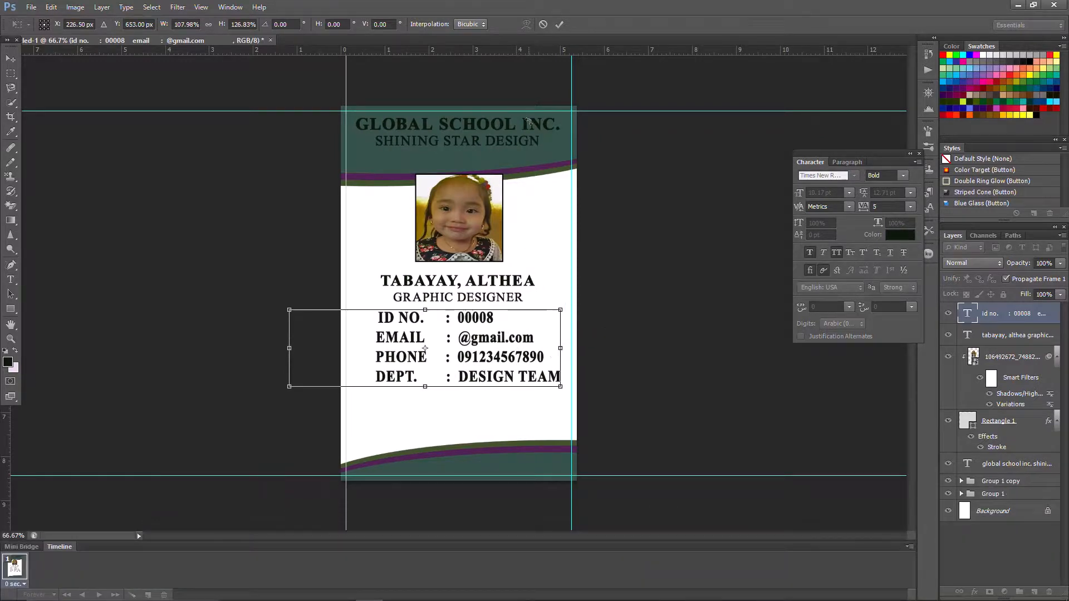
pyautogui.click(560, 25)
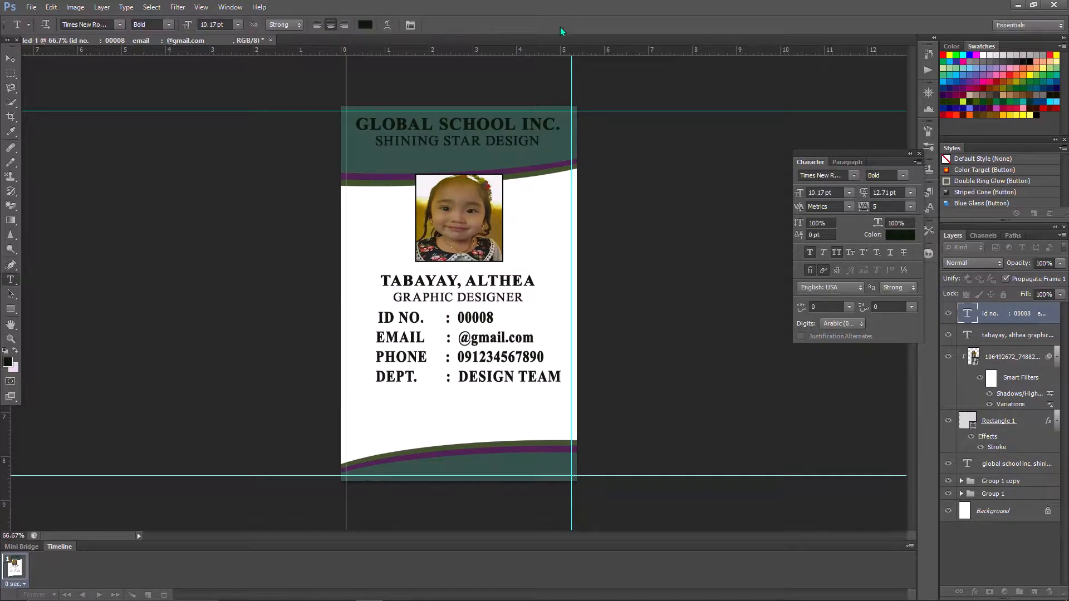
# - Add a 'SIGNATURE' text layer near the bottom of the card
pyautogui.click(463, 425)
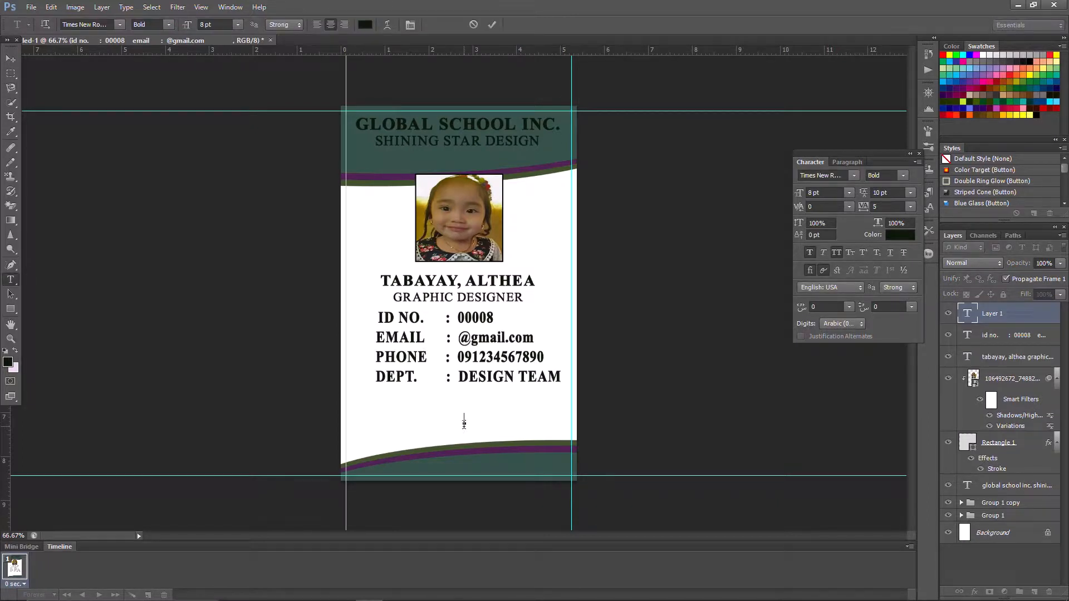
pyautogui.write('SIGNATURE')
pyautogui.click(494, 24)
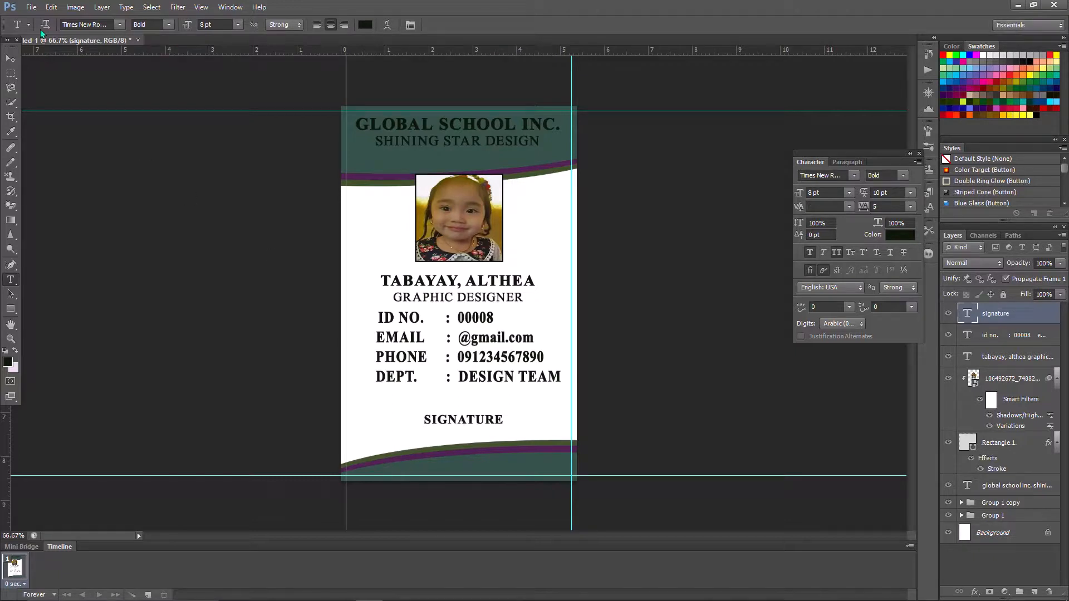
# - Move the SIGNATURE text lower, just above the bottom wave, using Free Transform
pyautogui.click(50, 7)
pyautogui.click(78, 214)
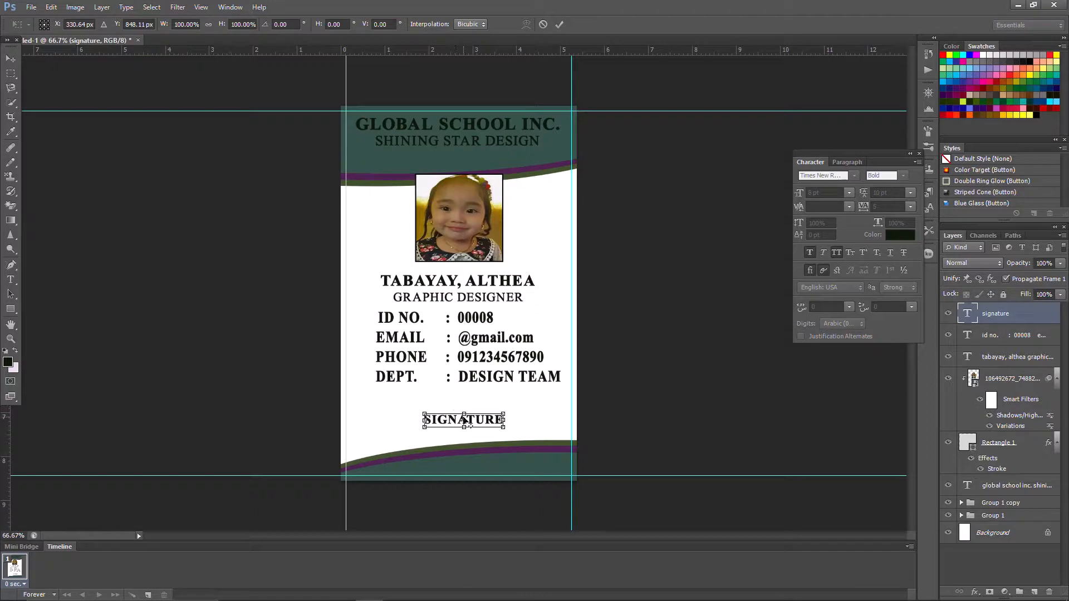
pyautogui.moveTo(464, 422)
pyautogui.mouseDown()
pyautogui.moveTo(455, 418)
pyautogui.moveTo(464, 436)
pyautogui.mouseUp()
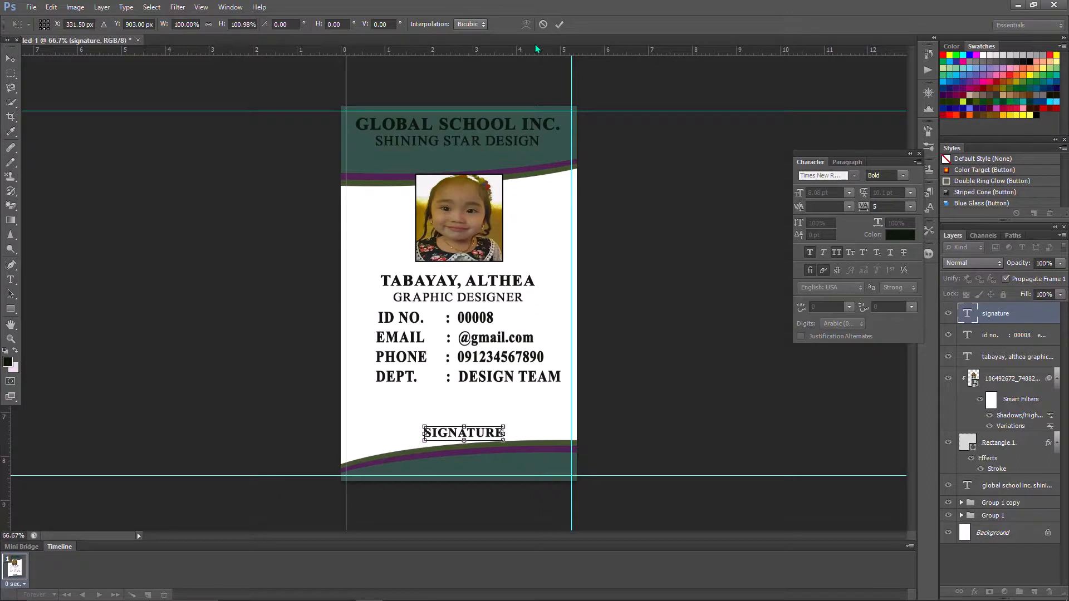
pyautogui.click(559, 25)
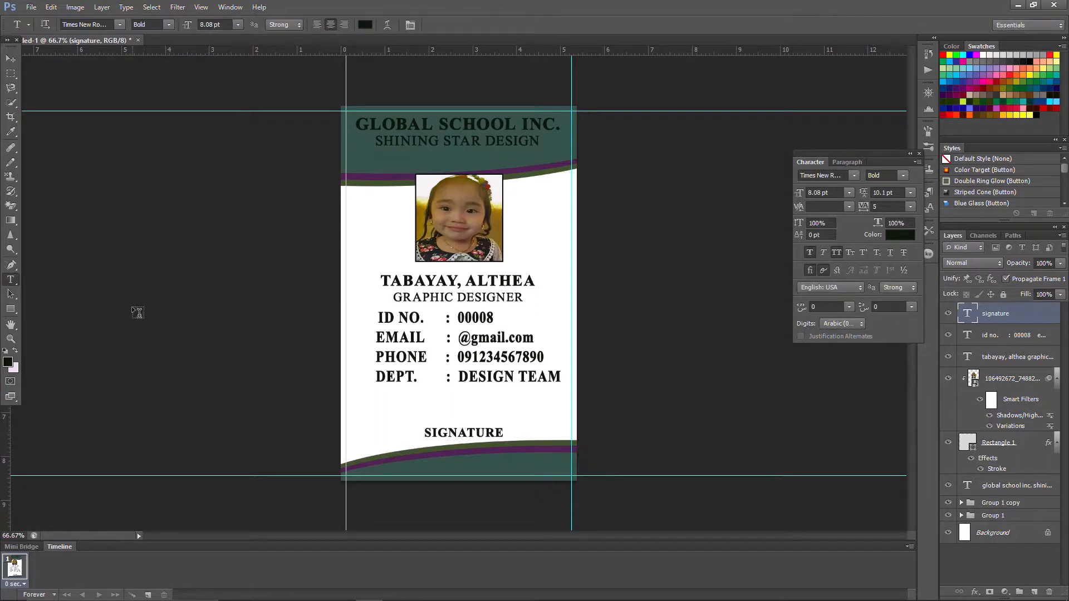
pyautogui.rightClick(15, 311)
pyautogui.click(62, 349)
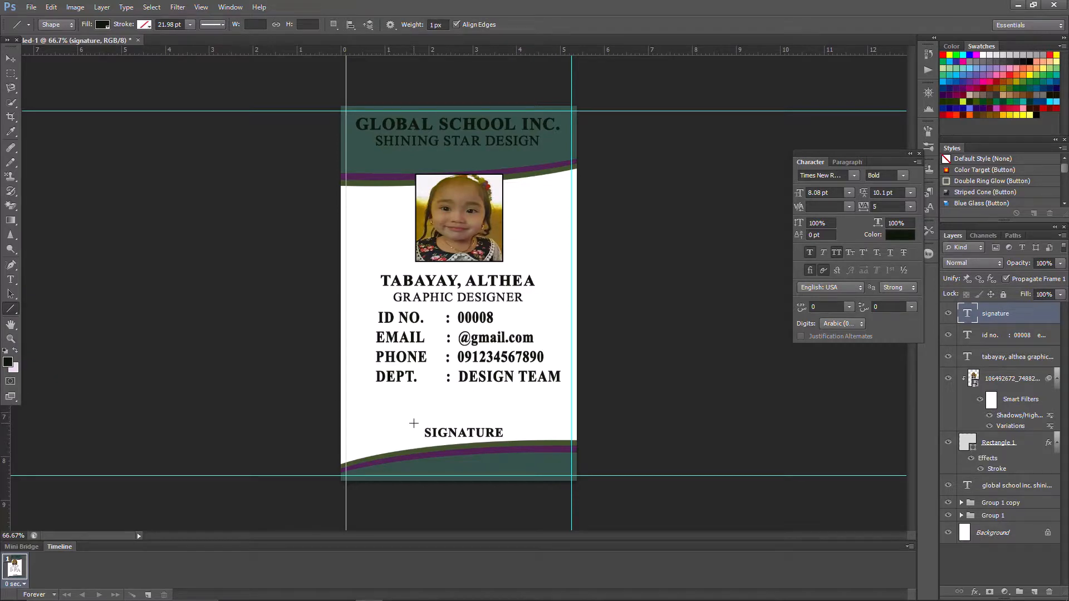
# - Draw a straight horizontal line just above the SIGNATURE text
pyautogui.moveTo(414, 423); pyautogui.dragTo(515, 423)
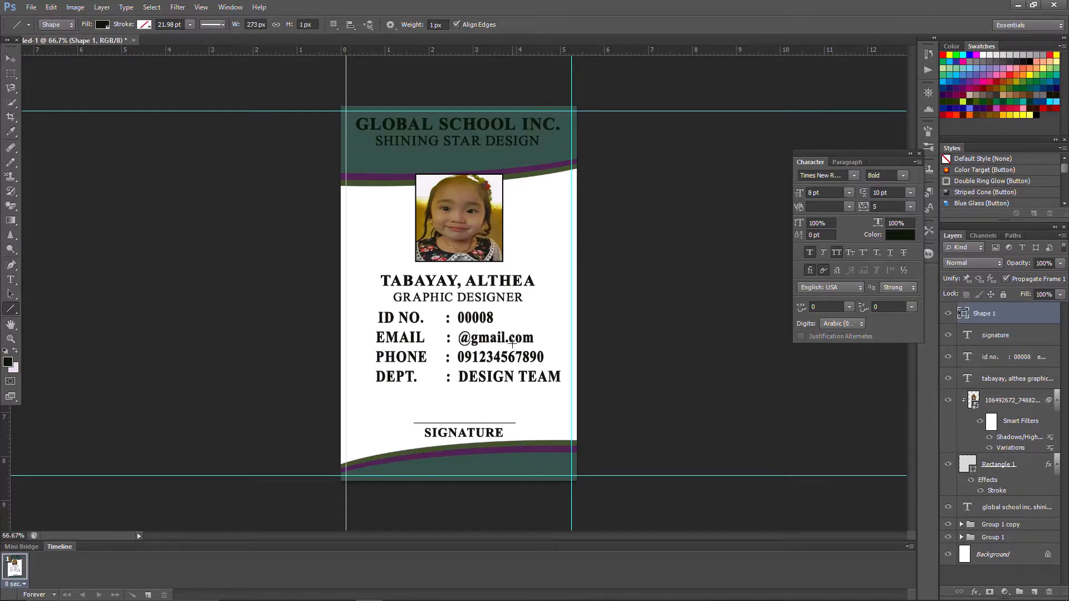
# - Give the Shape 1 line a 3 px black stroke positioned Inside through Layer Style
pyautogui.doubleClick(1033, 316)
pyautogui.click(613, 160)
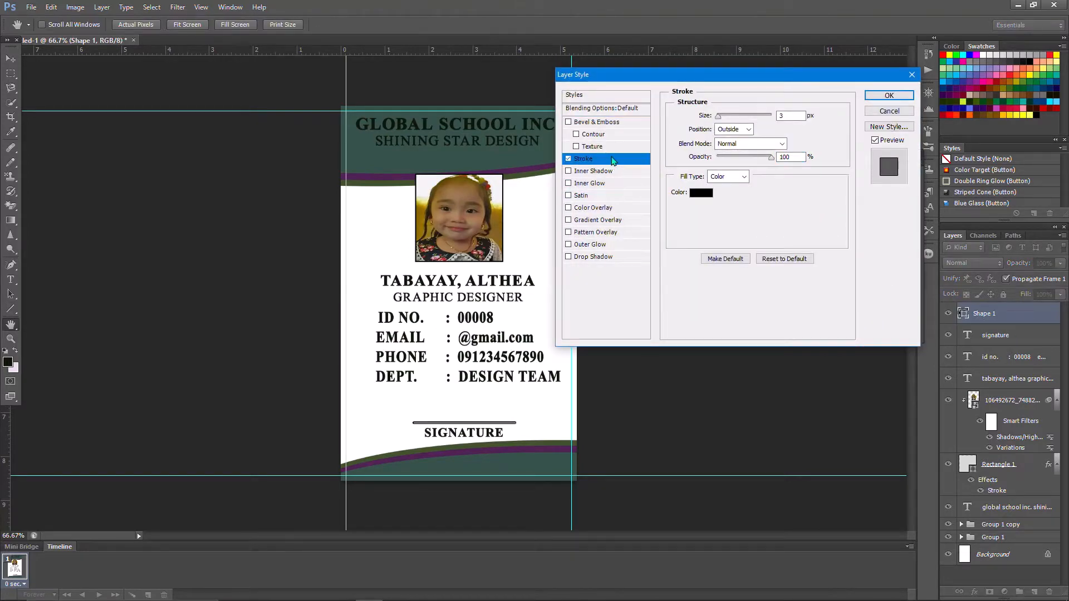
pyautogui.moveTo(724, 118); pyautogui.dragTo(718, 120)
pyautogui.click(734, 129)
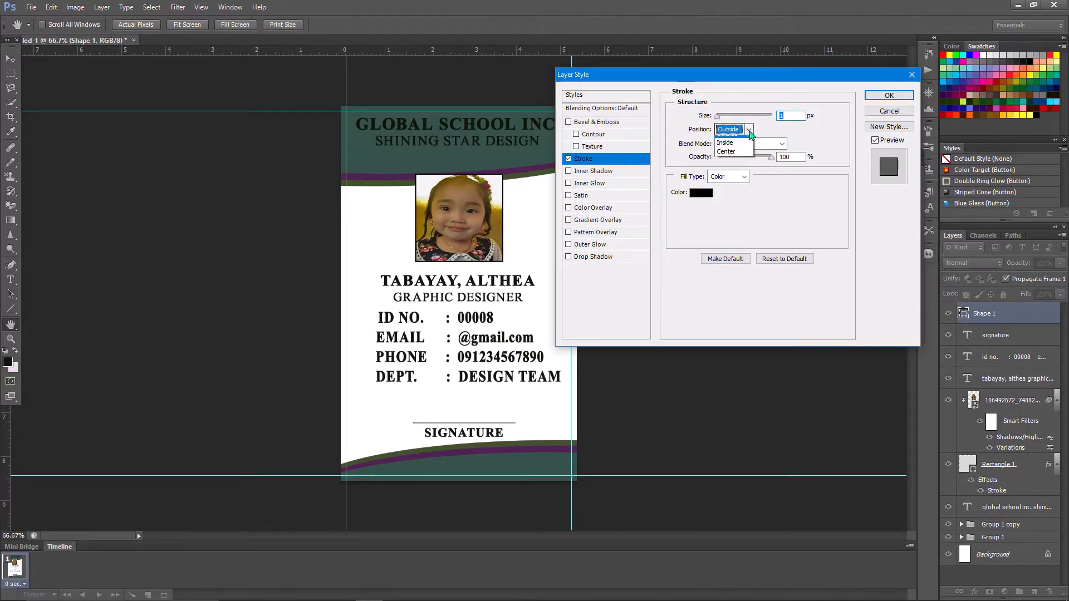
pyautogui.click(729, 149)
pyautogui.click(795, 116)
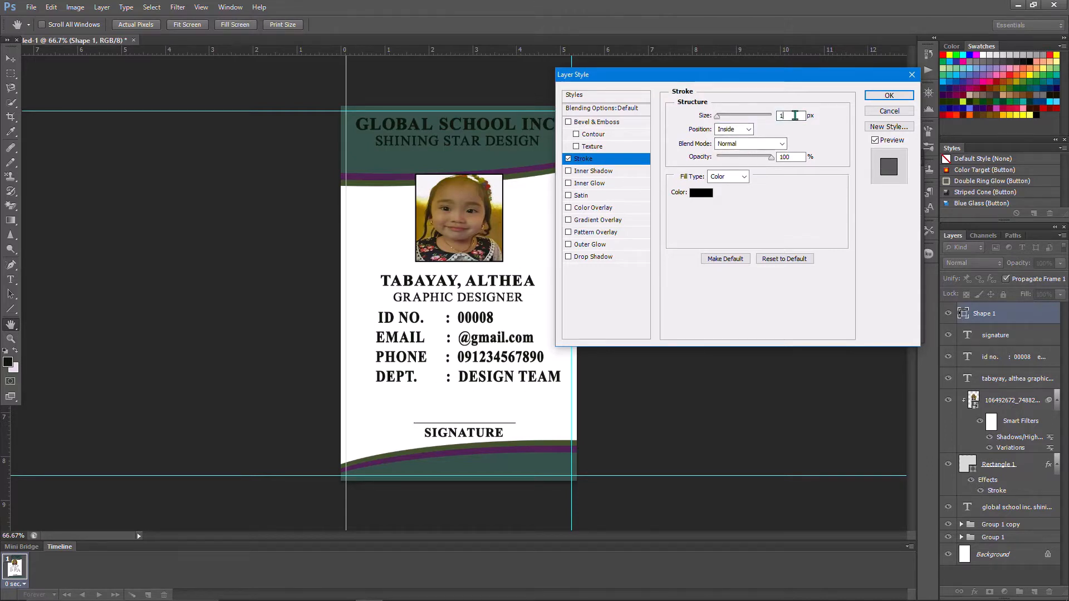
pyautogui.press('BackSpace')
pyautogui.click(889, 95)
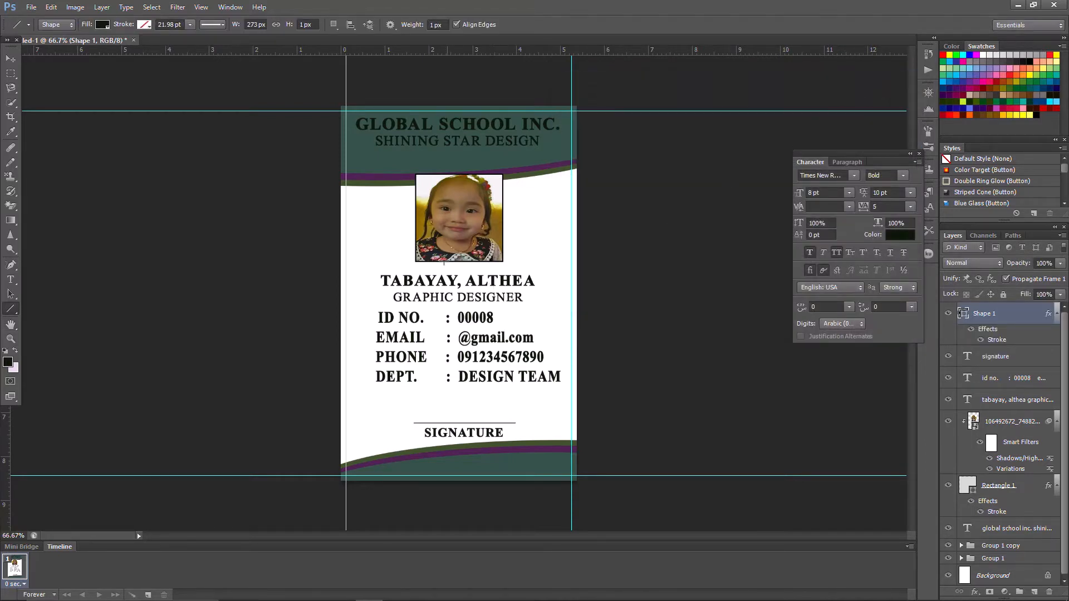
# - Hide the guides with View > Extras and open Print Settings to preview the card
pyautogui.click(201, 7)
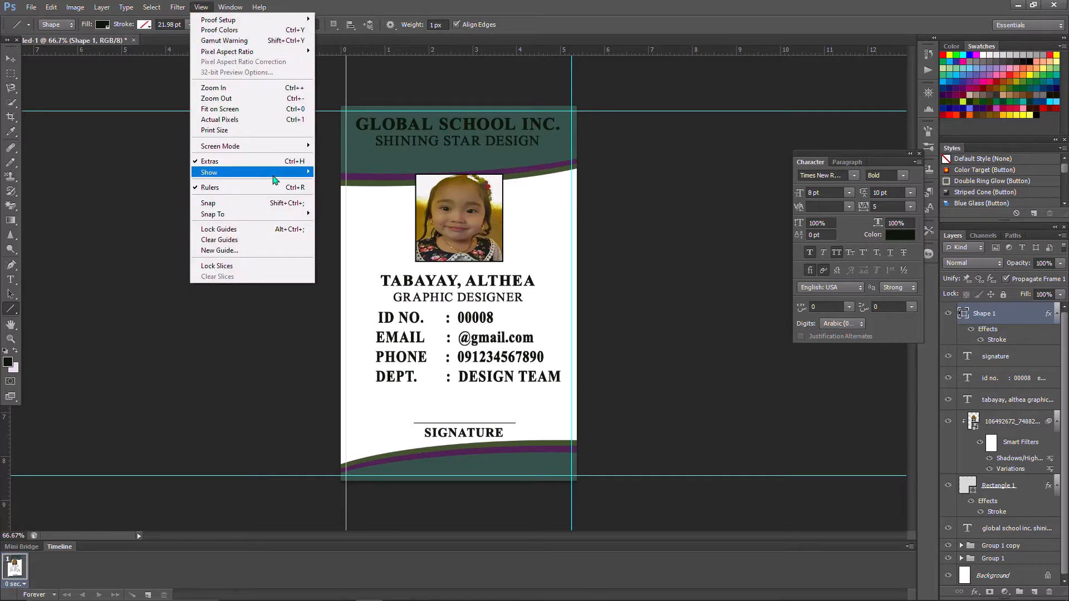
pyautogui.click(253, 161)
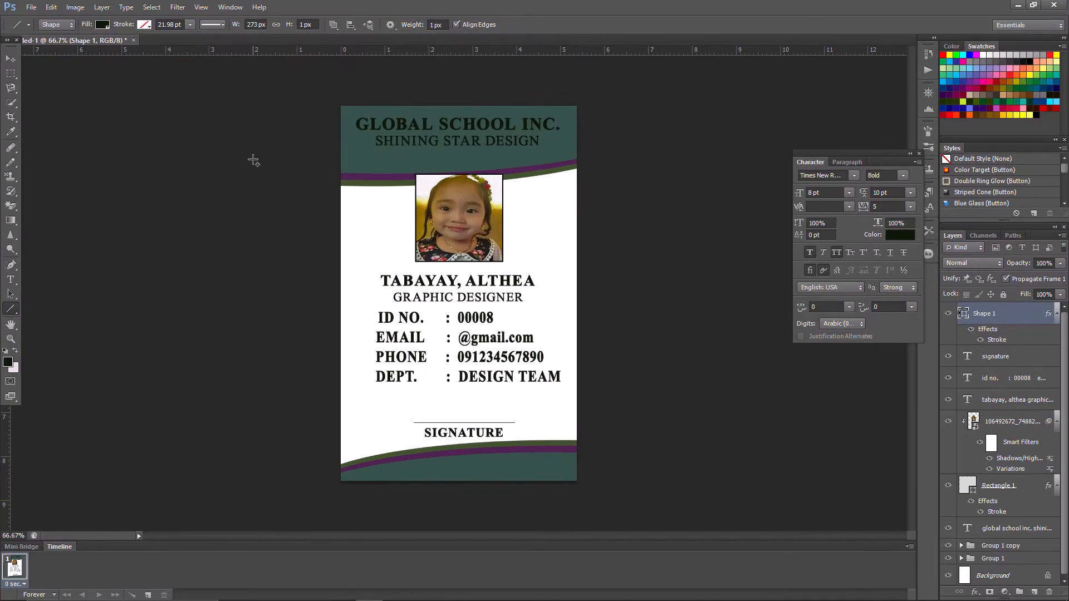
pyautogui.click(31, 8)
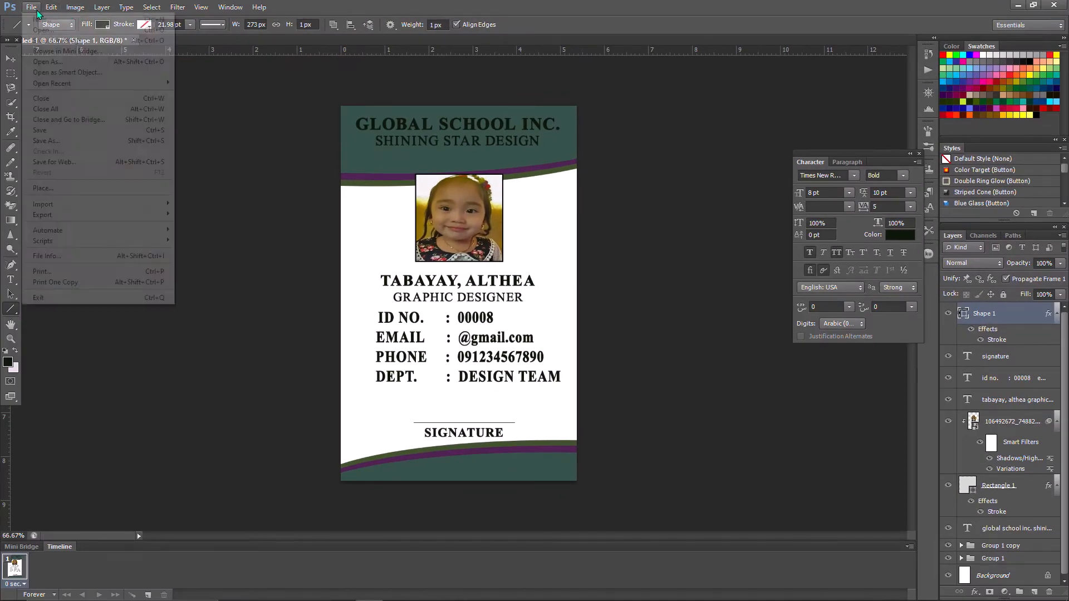
pyautogui.click(69, 273)
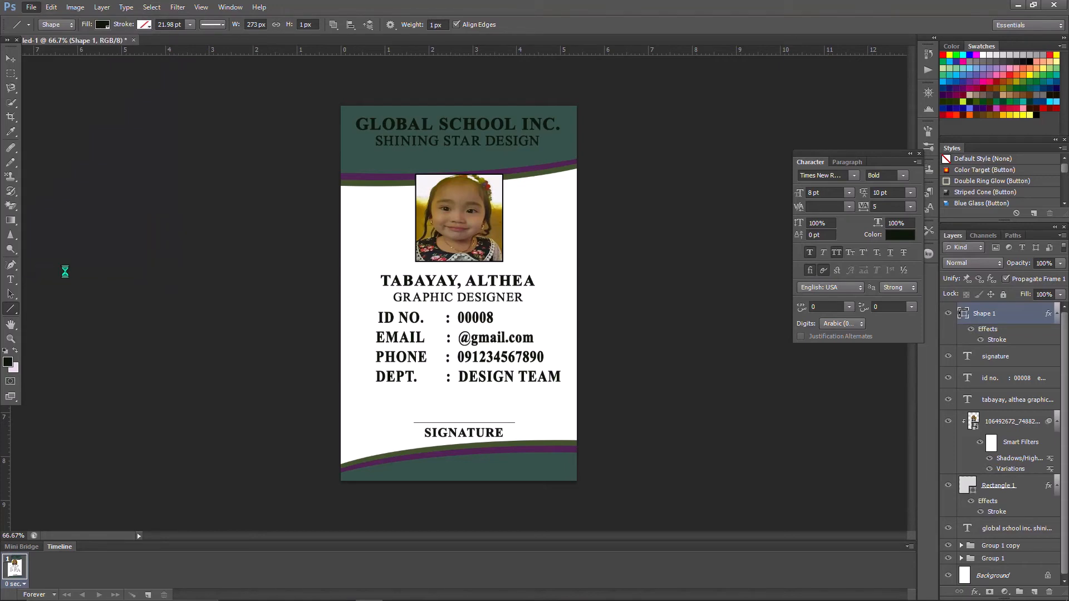